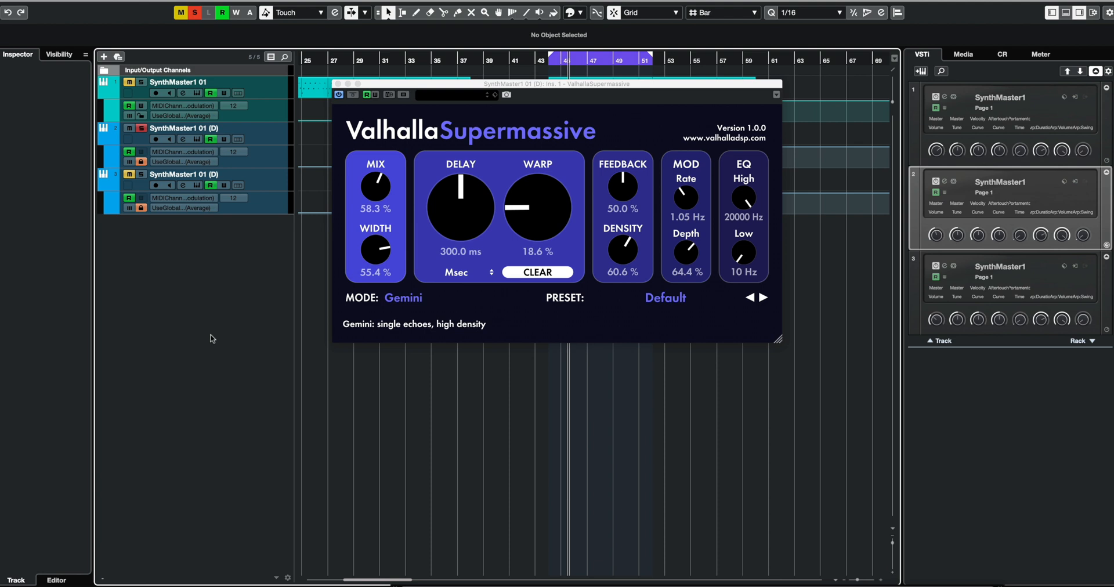
{"action": "left_click", "coordinate": [749, 315]}
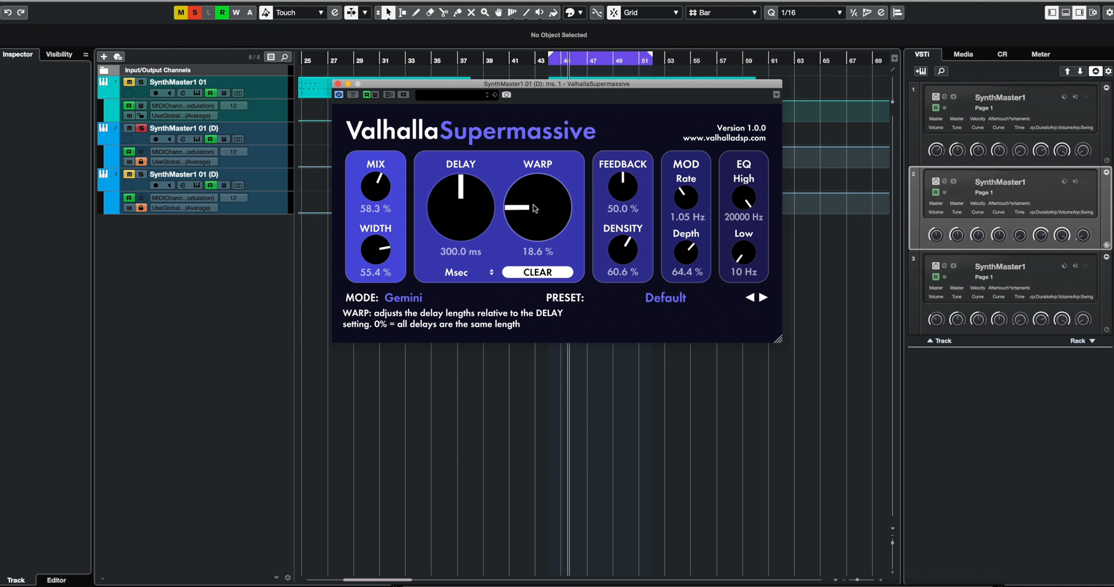
{"action": "left_click", "coordinate": [456, 273]}
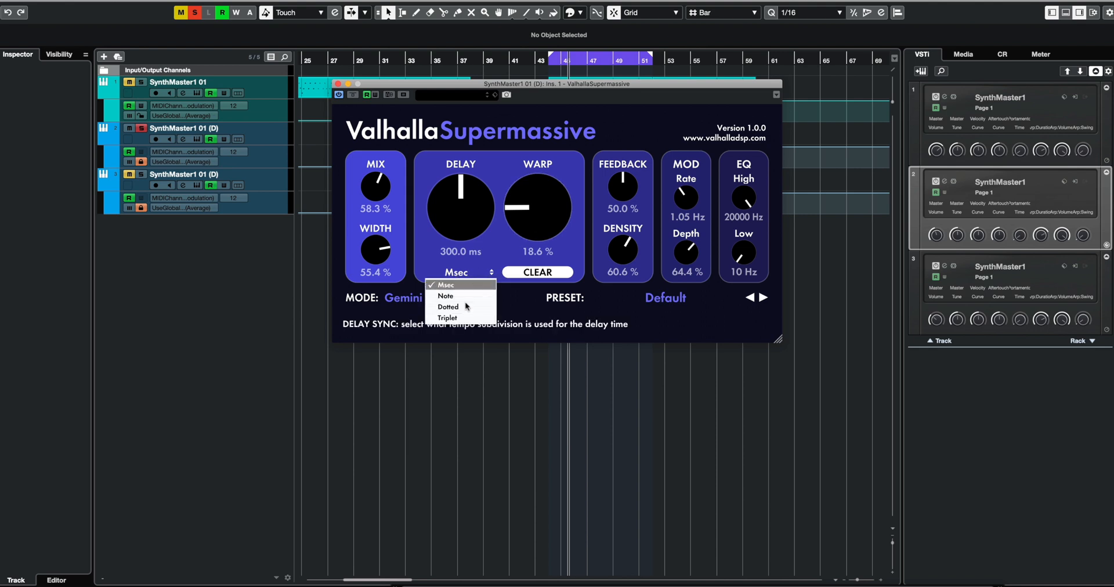
{"action": "left_click", "coordinate": [522, 306]}
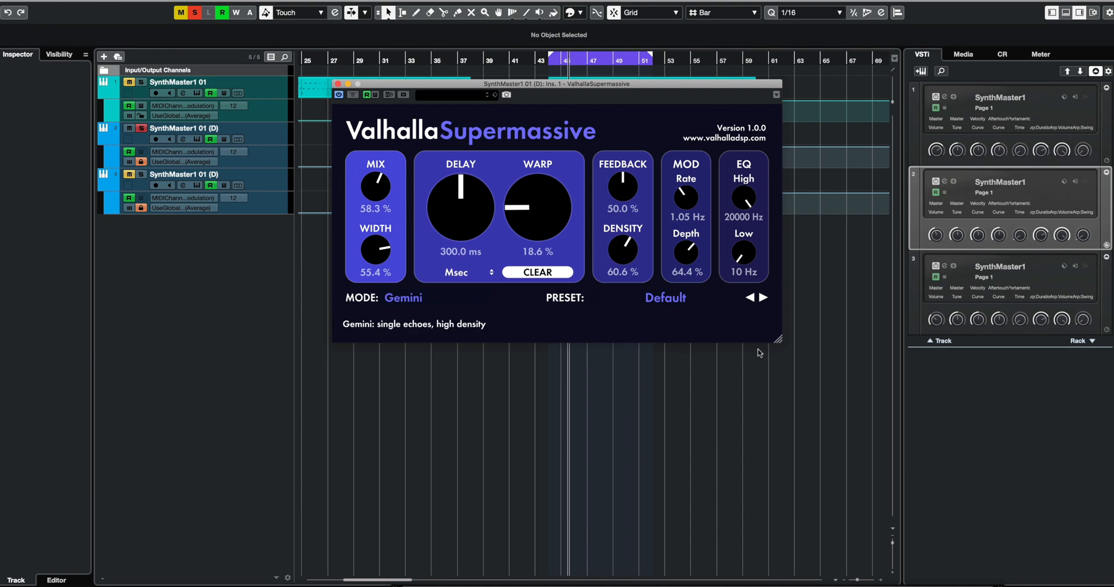
- Enlarge the ValhallaSupermassive plug-in window and move it below the SynthMaster tracks in the arrangement
{"action": "left_click_drag", "start_coordinate": [777, 345], "coordinate": [1094, 511]}
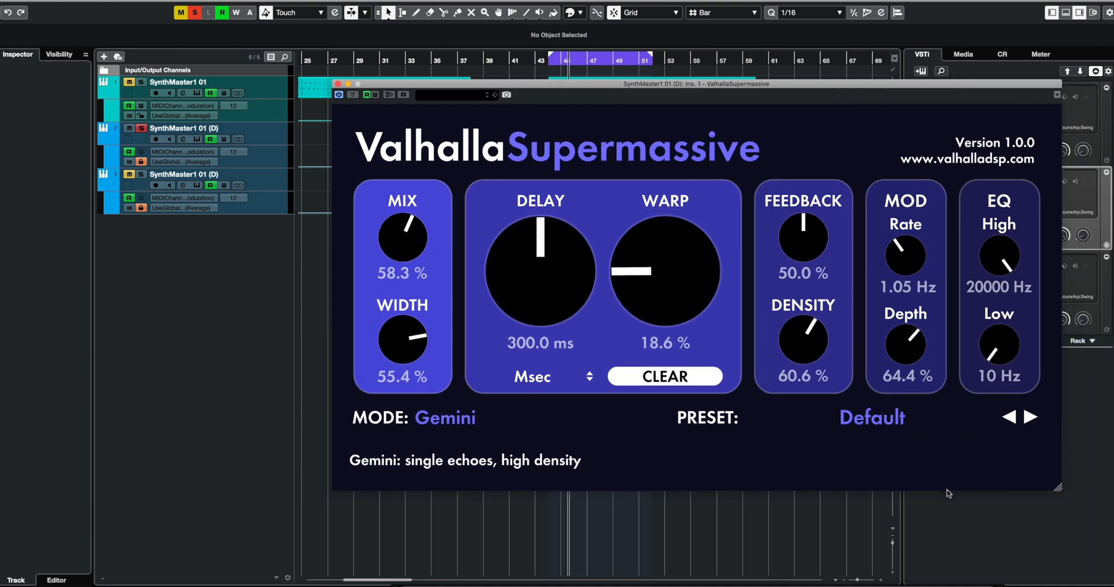
{"action": "left_click_drag", "start_coordinate": [769, 83], "coordinate": [623, 112]}
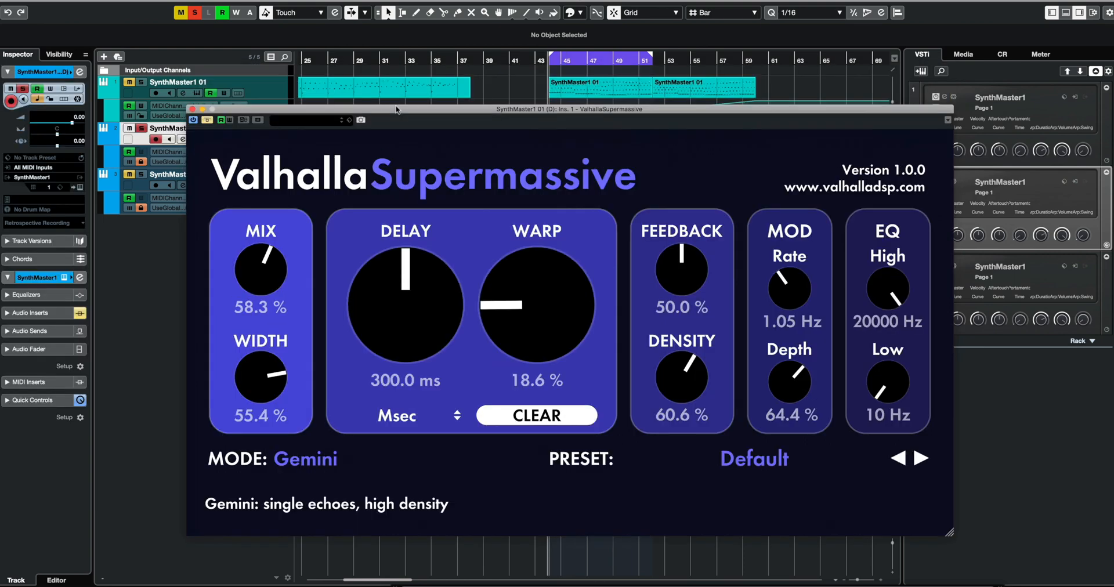
{"action": "left_click_drag", "start_coordinate": [396, 109], "coordinate": [407, 183]}
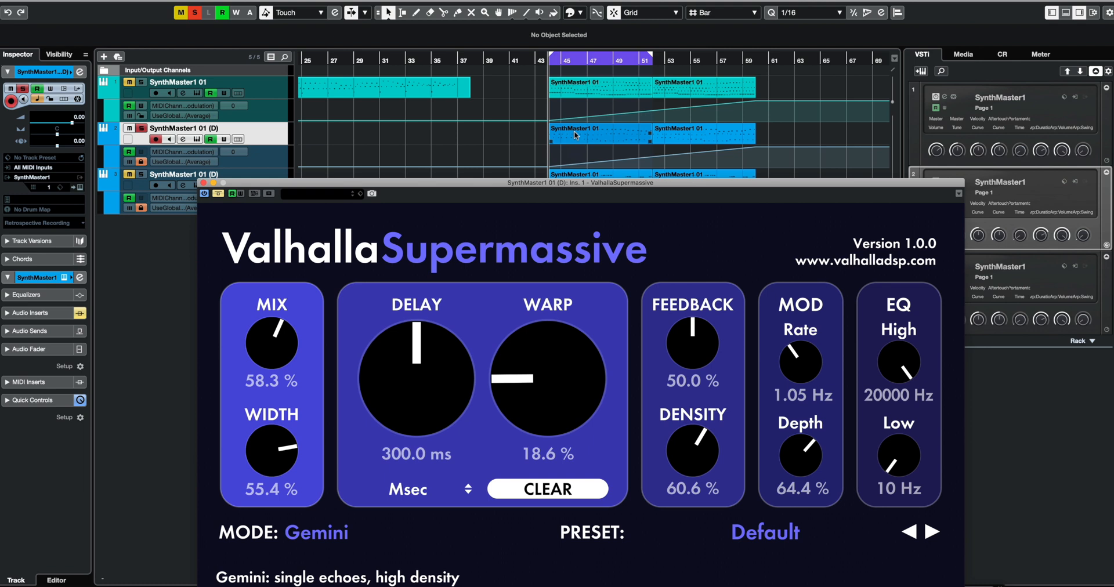
- Play the looped synth section and take the ValhallaSupermassive insert out of bypass
{"action": "left_click", "coordinate": [318, 94]}
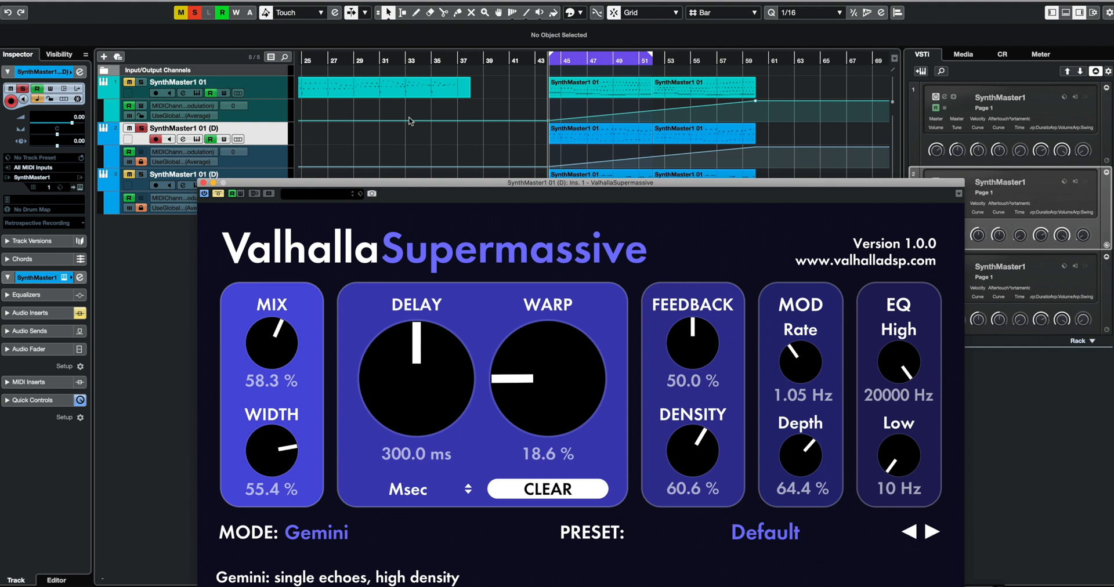
{"action": "key", "text": "space"}
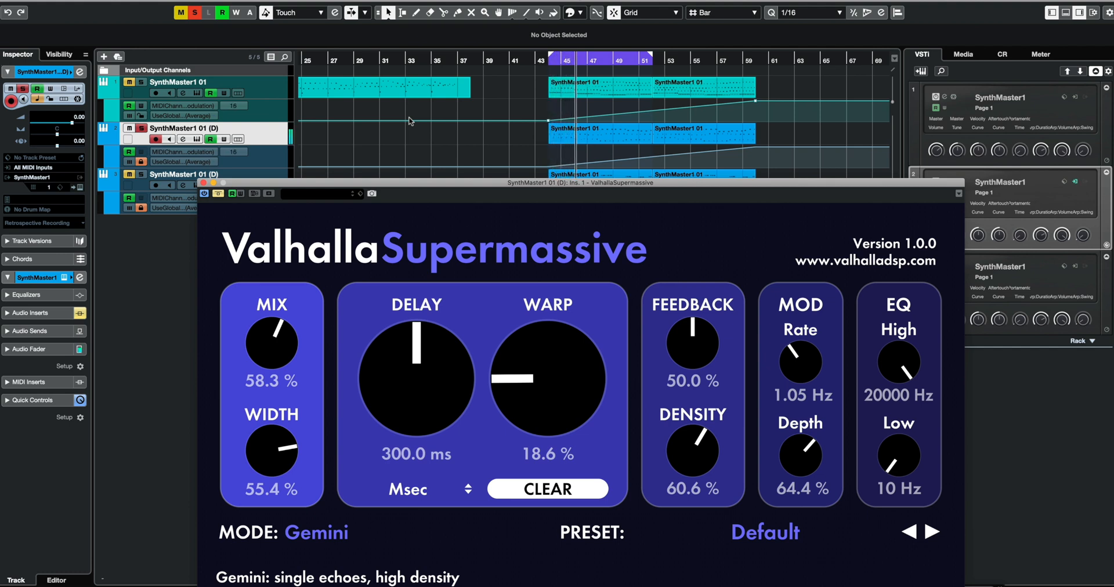
{"action": "left_click_drag", "start_coordinate": [533, 184], "coordinate": [526, 97]}
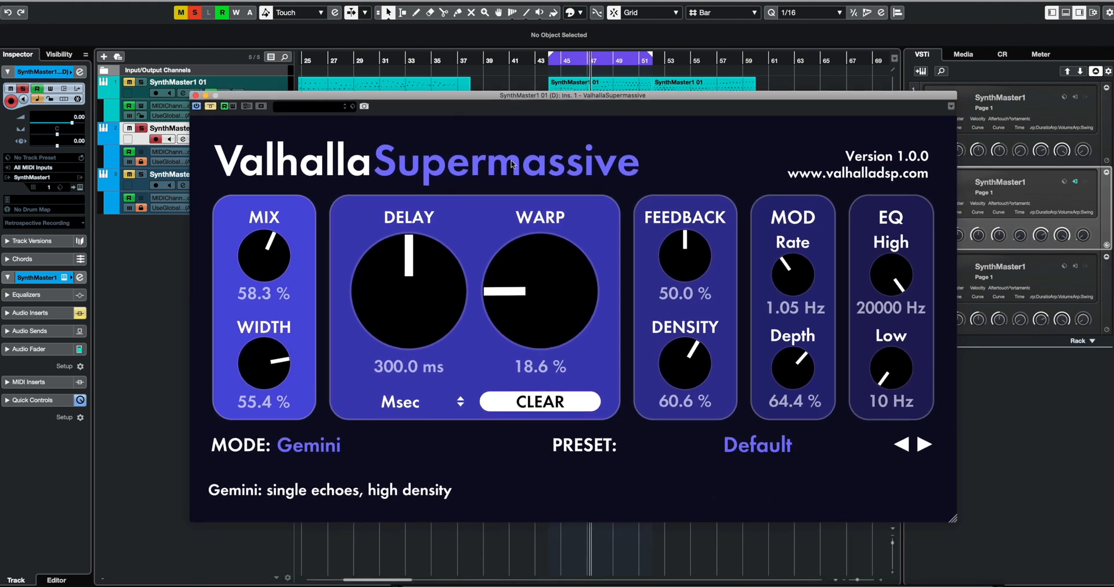
{"action": "left_click", "coordinate": [210, 106]}
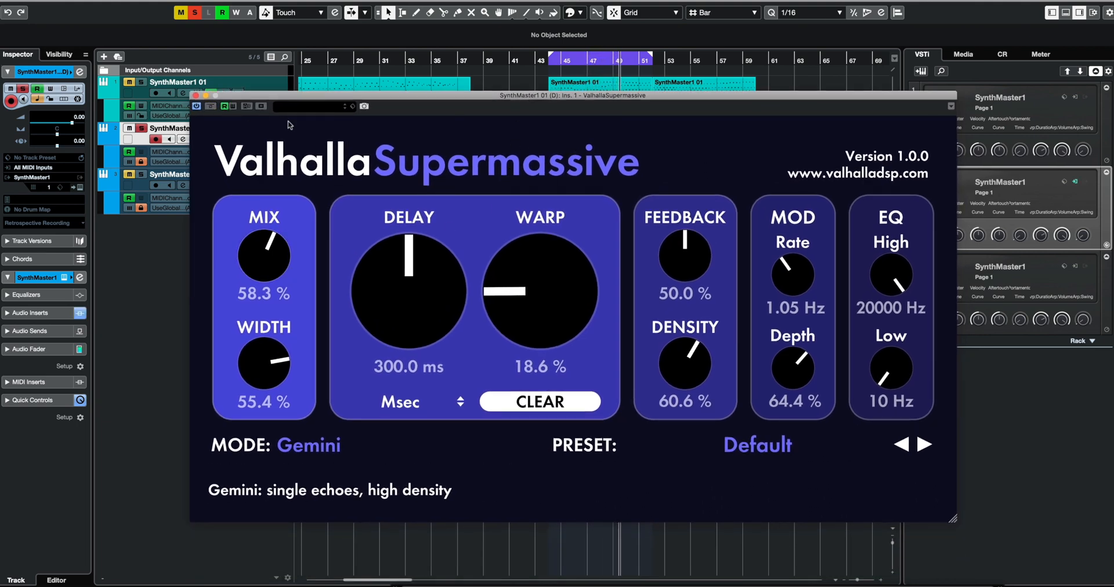
- Set Mix to about 49.1%, Warp to about 61.3%, Density to about 89.5% and Feedback to about 66.6%
{"action": "left_click_drag", "start_coordinate": [262, 255], "coordinate": [261, 273]}
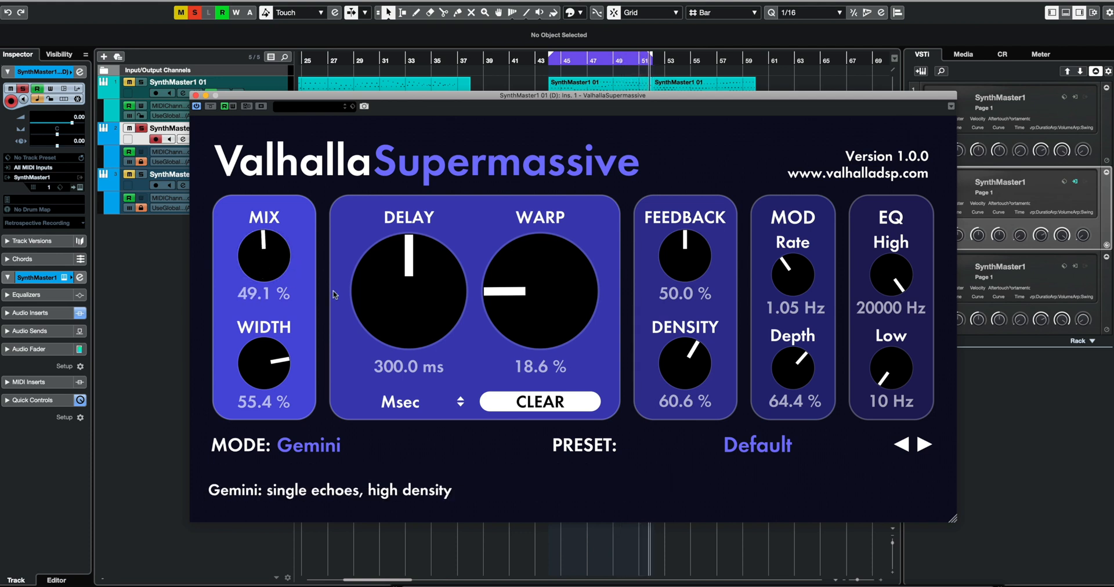
{"action": "left_click_drag", "start_coordinate": [519, 318], "coordinate": [521, 259]}
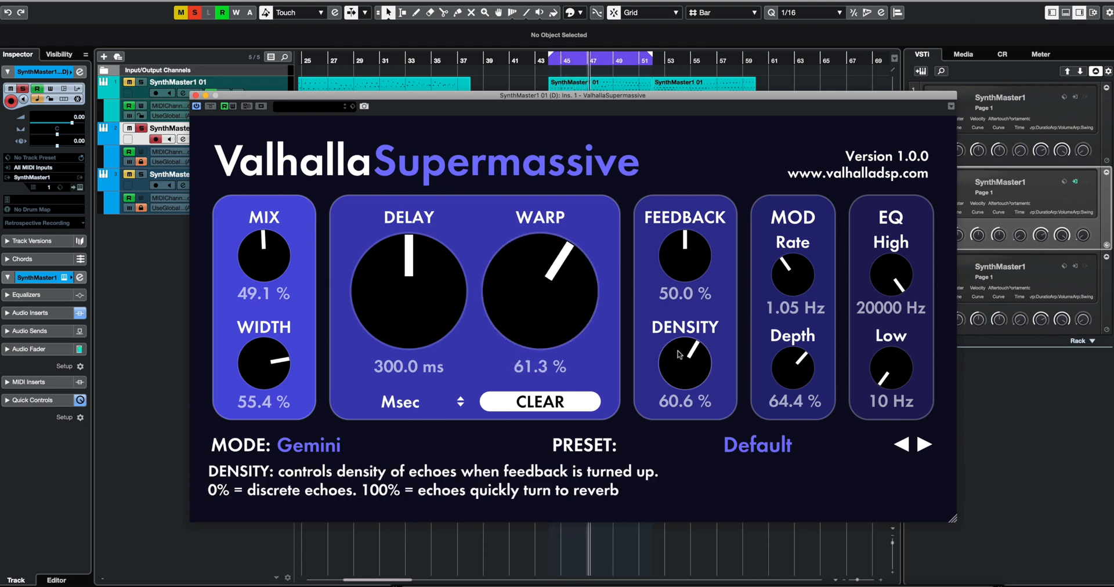
{"action": "left_click_drag", "start_coordinate": [684, 360], "coordinate": [693, 256]}
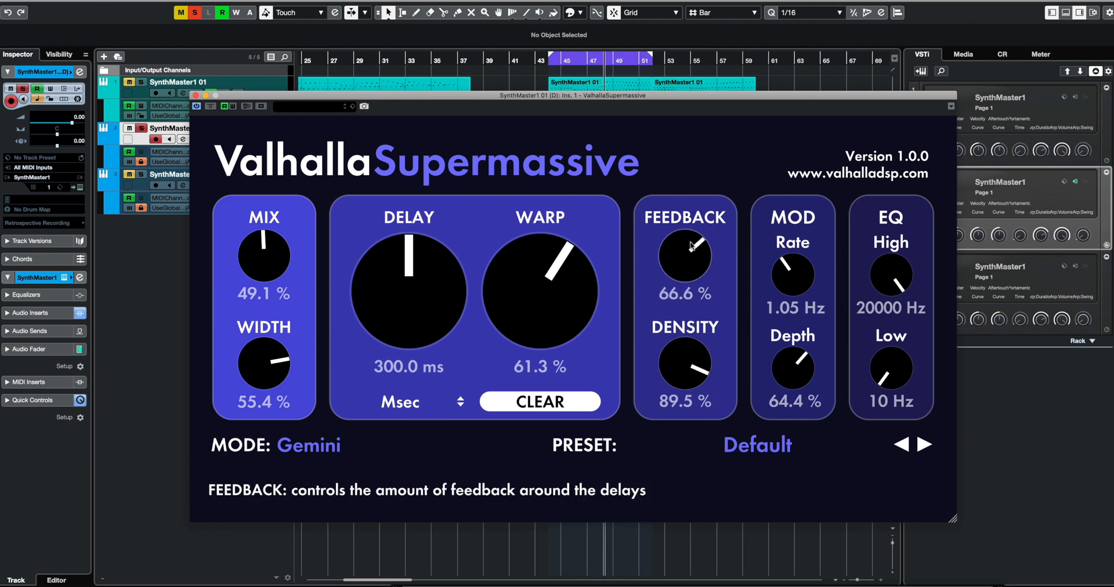
- Try a modulation rate of 4.26 Hz, bring it down to 1.15 Hz and set the modulation depth to 100%
{"action": "left_click_drag", "start_coordinate": [794, 275], "coordinate": [807, 235]}
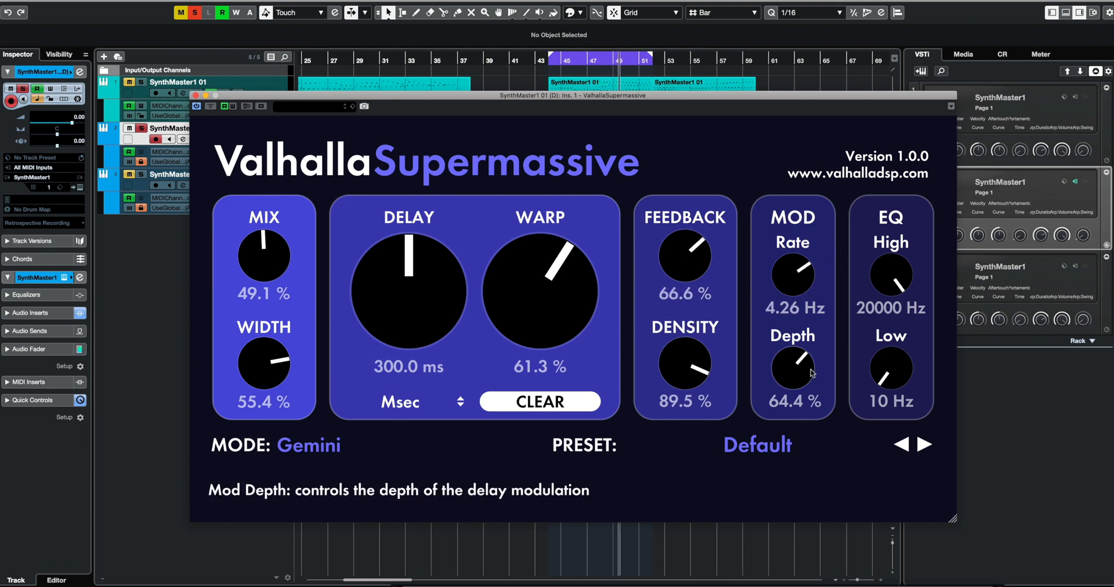
{"action": "left_click_drag", "start_coordinate": [793, 371], "coordinate": [794, 330]}
{"action": "left_click_drag", "start_coordinate": [793, 276], "coordinate": [803, 309]}
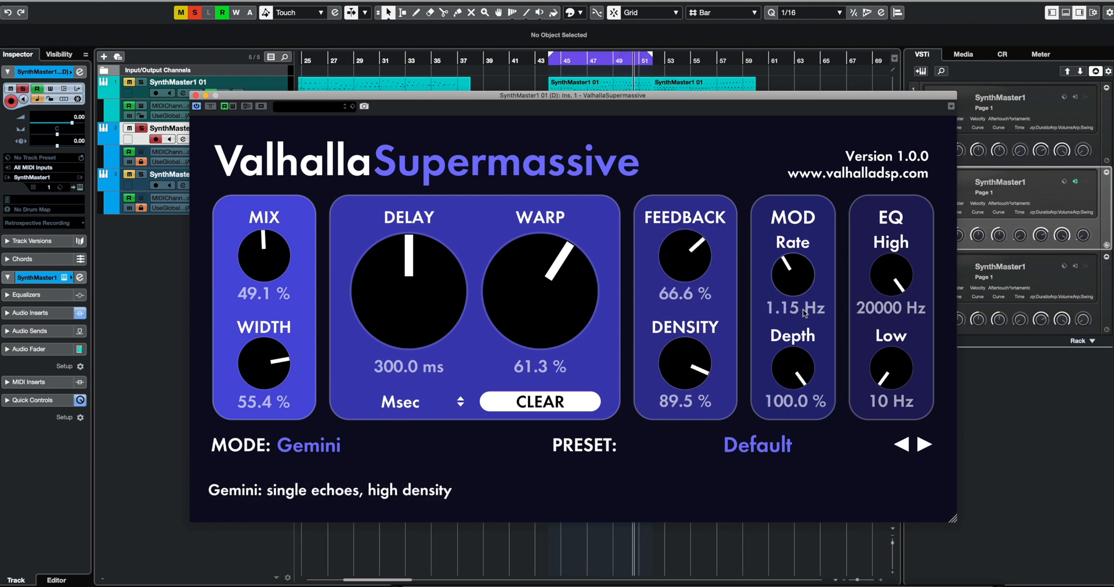
- Adjust the EQ to a High cutoff of about 12830 Hz and a Low cutoff of about 660 Hz
{"action": "left_click_drag", "start_coordinate": [892, 270], "coordinate": [878, 301]}
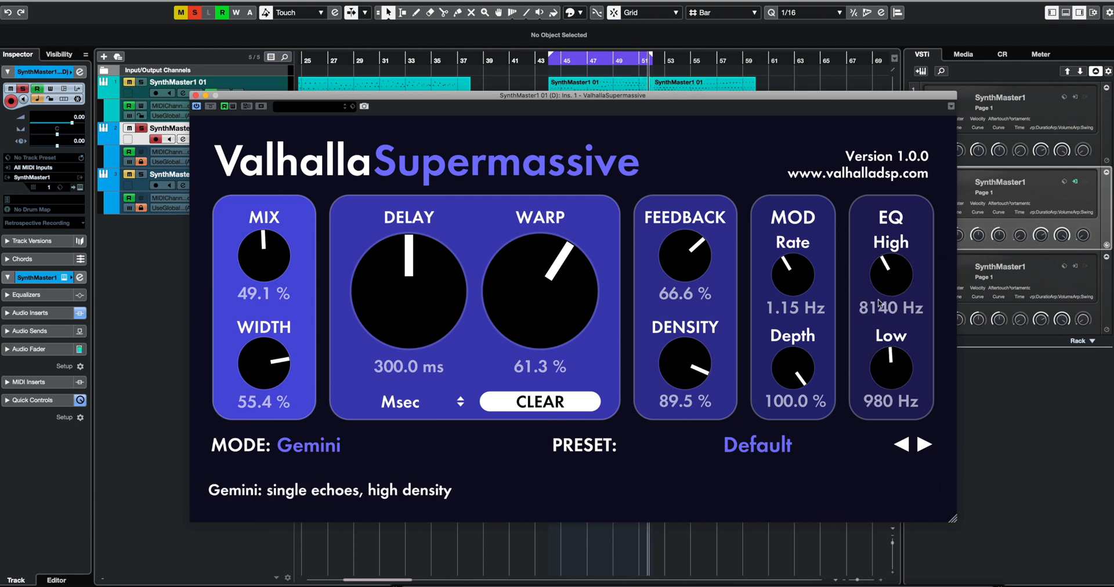
{"action": "left_click_drag", "start_coordinate": [881, 353], "coordinate": [880, 372]}
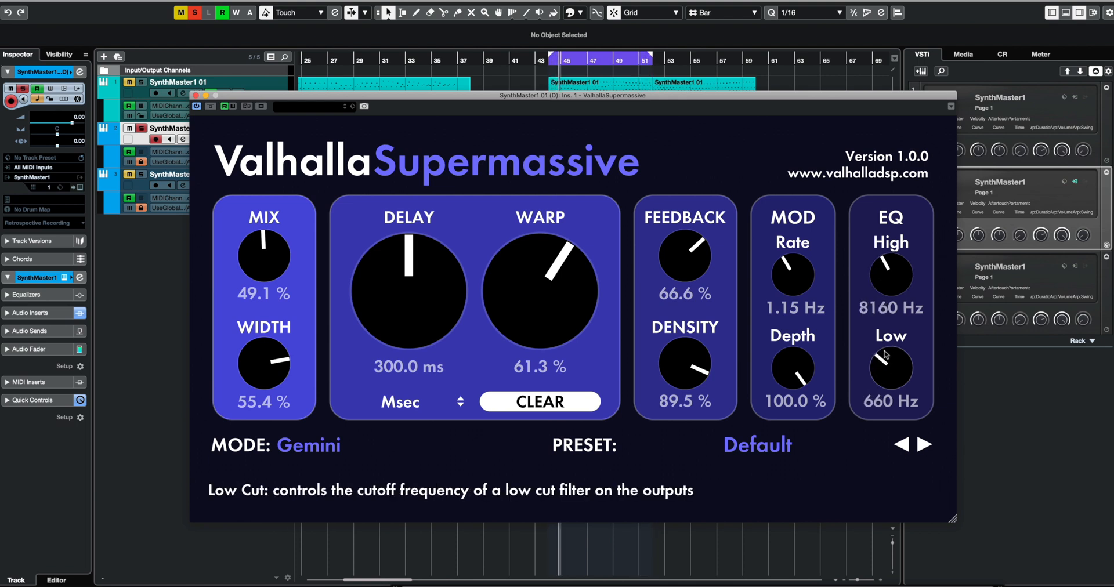
{"action": "left_click_drag", "start_coordinate": [882, 276], "coordinate": [890, 243]}
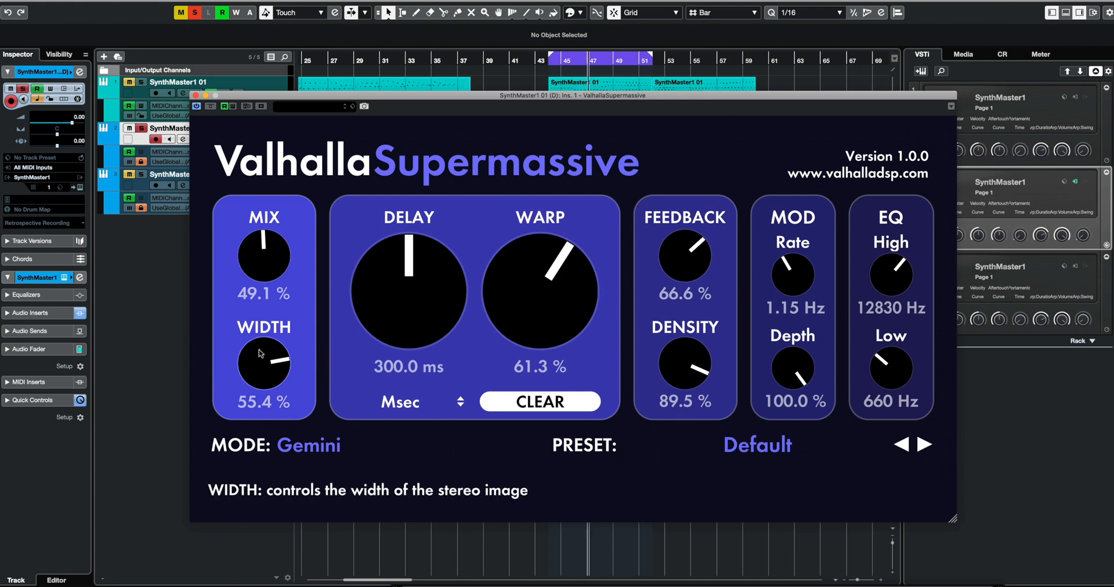
- Try a stereo Width of -82%, raise it to about 70.2% and reduce Warp to about 20.5%
{"action": "left_click_drag", "start_coordinate": [264, 364], "coordinate": [265, 455]}
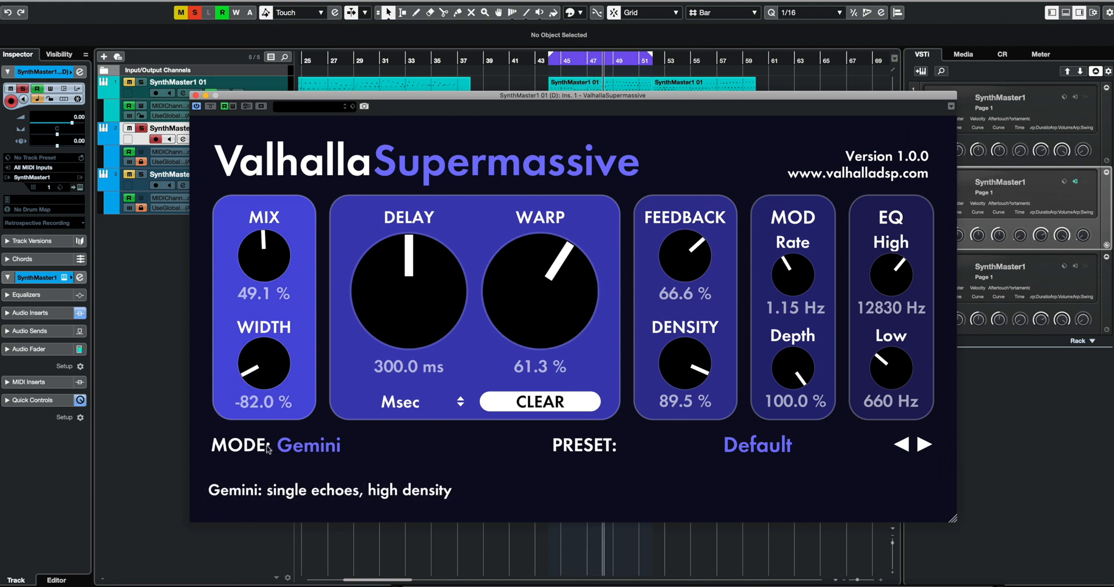
{"action": "left_click_drag", "start_coordinate": [264, 364], "coordinate": [277, 275]}
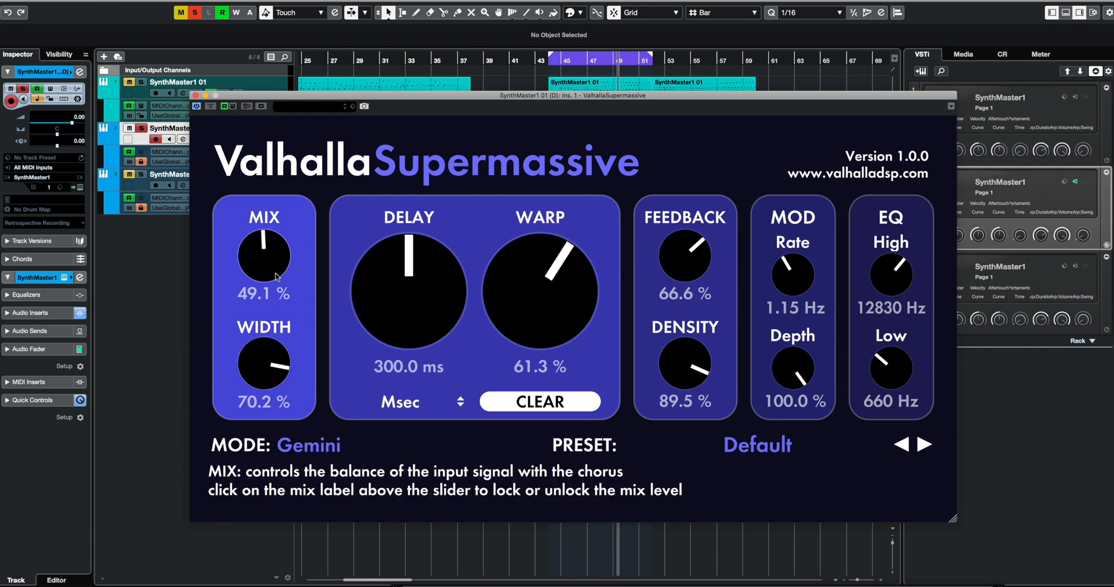
{"action": "left_click_drag", "start_coordinate": [509, 284], "coordinate": [509, 330]}
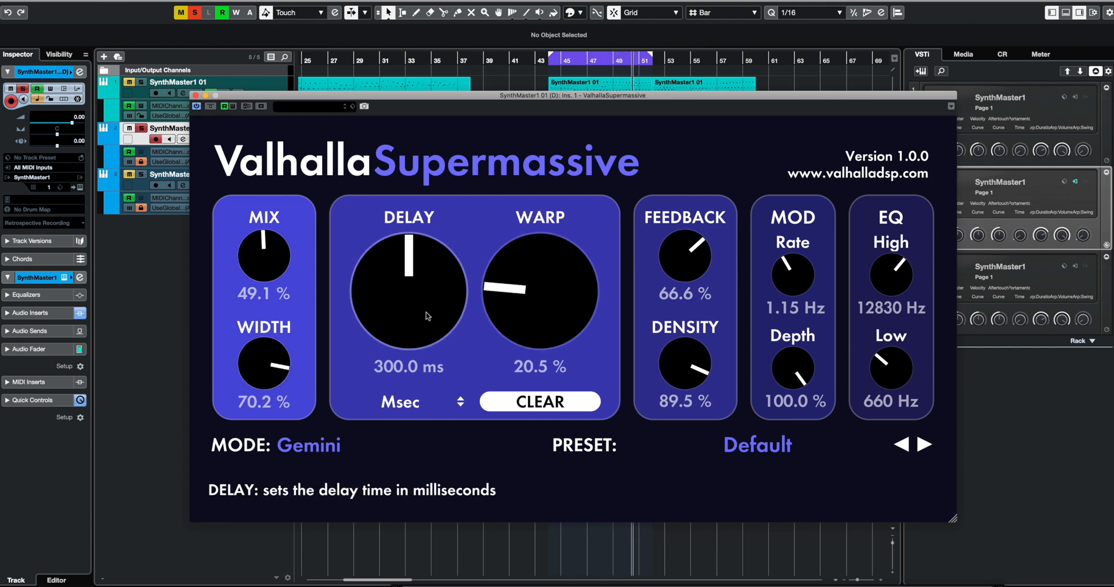
- Try delay times of 800 ms and about 59.4 ms
{"action": "mouse_move", "coordinate": [430, 315]}
{"action": "left_mouse_down"}
{"action": "mouse_move", "coordinate": [444, 326]}
{"action": "mouse_move", "coordinate": [442, 315]}
{"action": "left_mouse_up"}
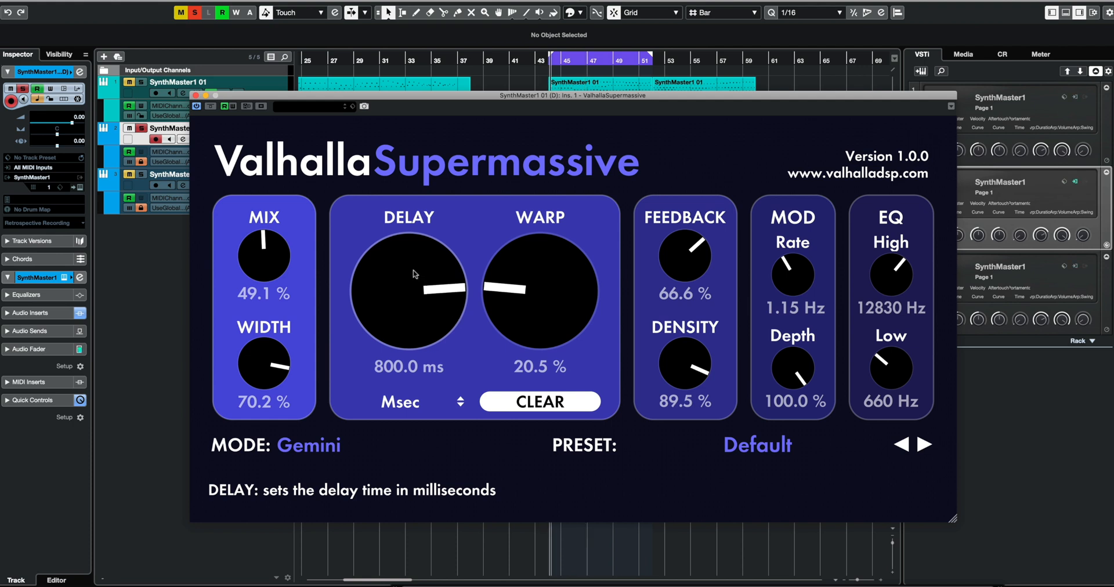
{"action": "left_click_drag", "start_coordinate": [426, 283], "coordinate": [414, 332]}
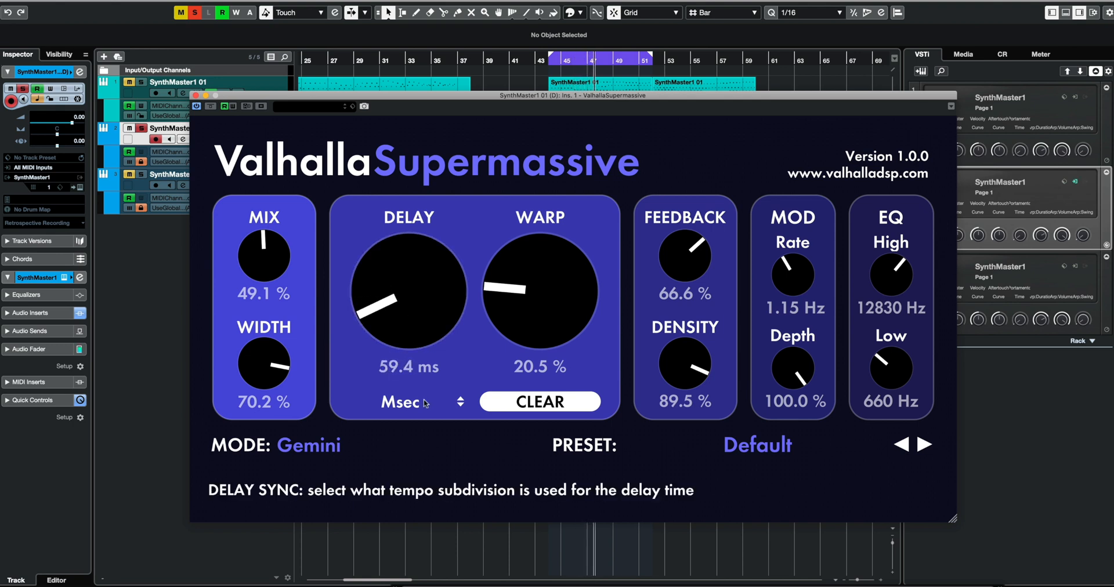
- Set the delay sync to Note with a 1/8 delay time and raise Warp to about 66.5%
{"action": "left_click", "coordinate": [458, 402]}
{"action": "left_click", "coordinate": [409, 443]}
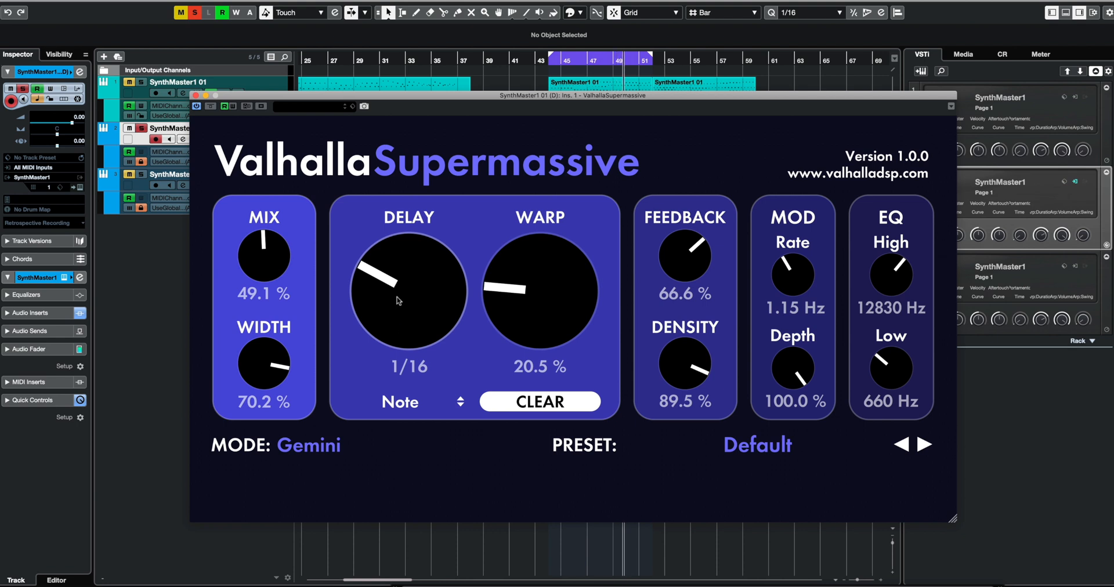
{"action": "left_click_drag", "start_coordinate": [486, 300], "coordinate": [484, 237]}
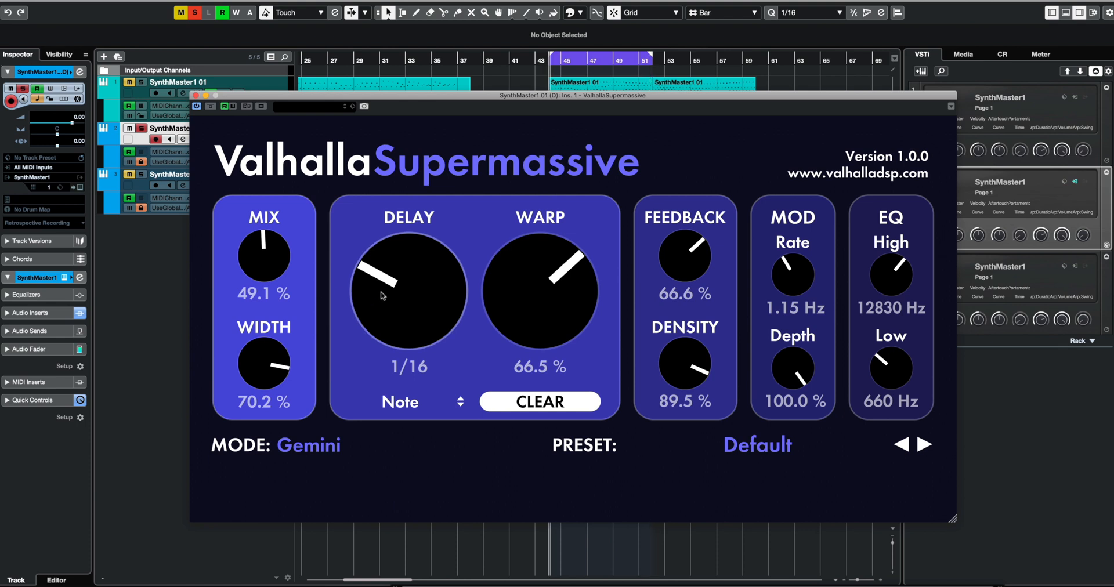
{"action": "left_click_drag", "start_coordinate": [383, 291], "coordinate": [390, 264]}
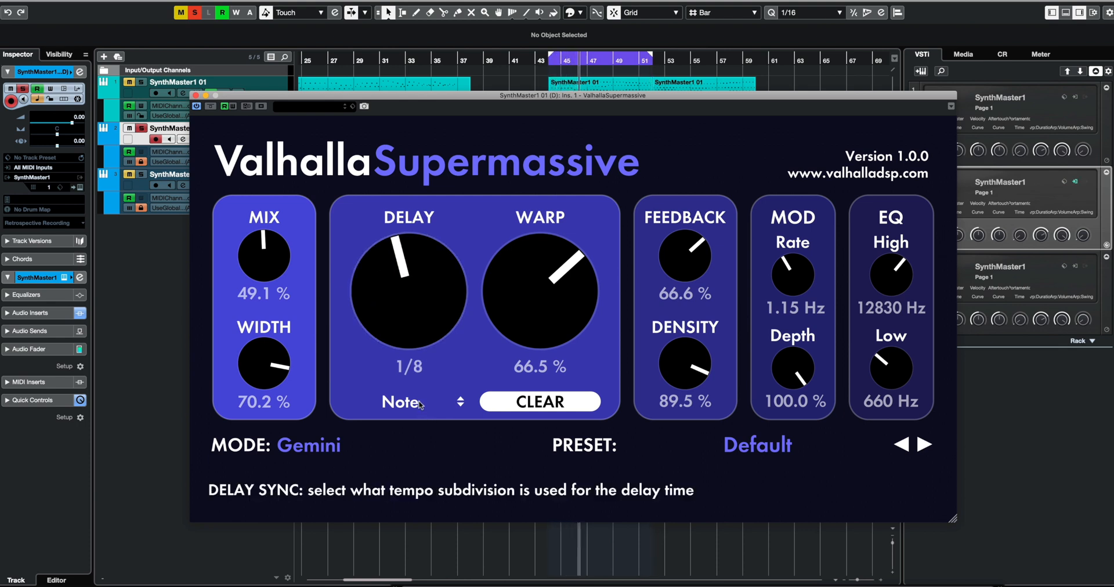
- Change the delay sync to Dotted and lower Feedback to about 13.3%
{"action": "left_click", "coordinate": [400, 402]}
{"action": "left_click", "coordinate": [400, 467]}
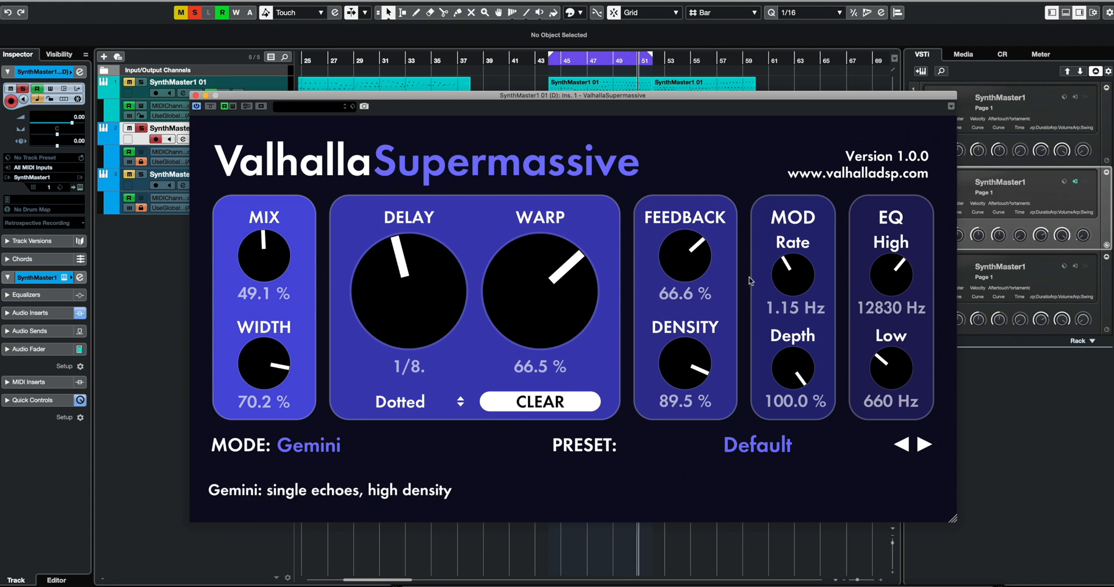
{"action": "left_click_drag", "start_coordinate": [682, 260], "coordinate": [678, 324]}
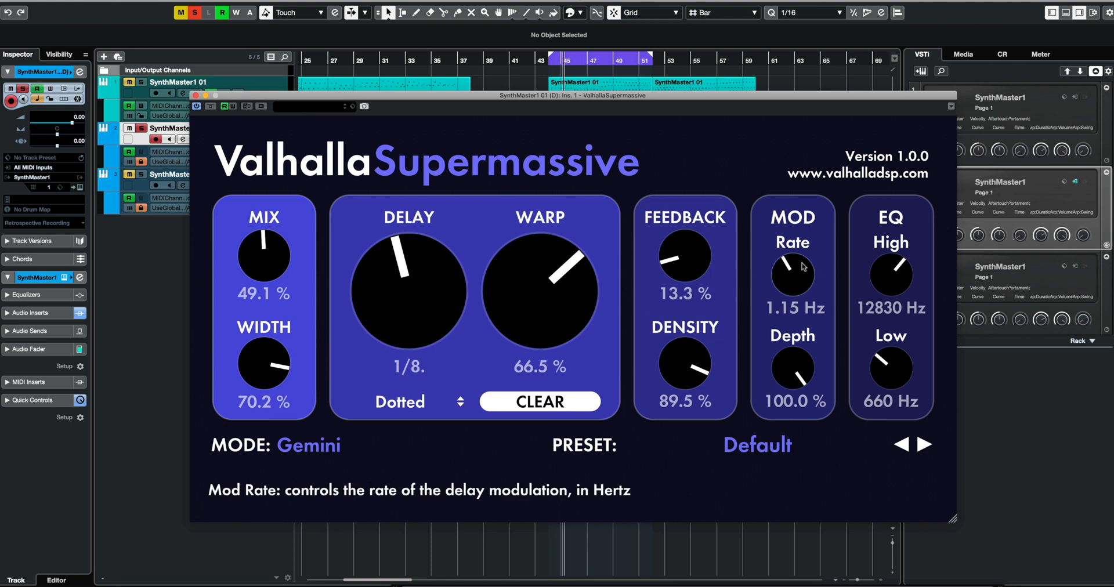
- Set the modulation rate to 0.19 Hz and depth to 0%, with EQ Low at 410 Hz and High at 3130 Hz
{"action": "left_click_drag", "start_coordinate": [791, 277], "coordinate": [783, 306]}
{"action": "left_click_drag", "start_coordinate": [787, 369], "coordinate": [783, 517]}
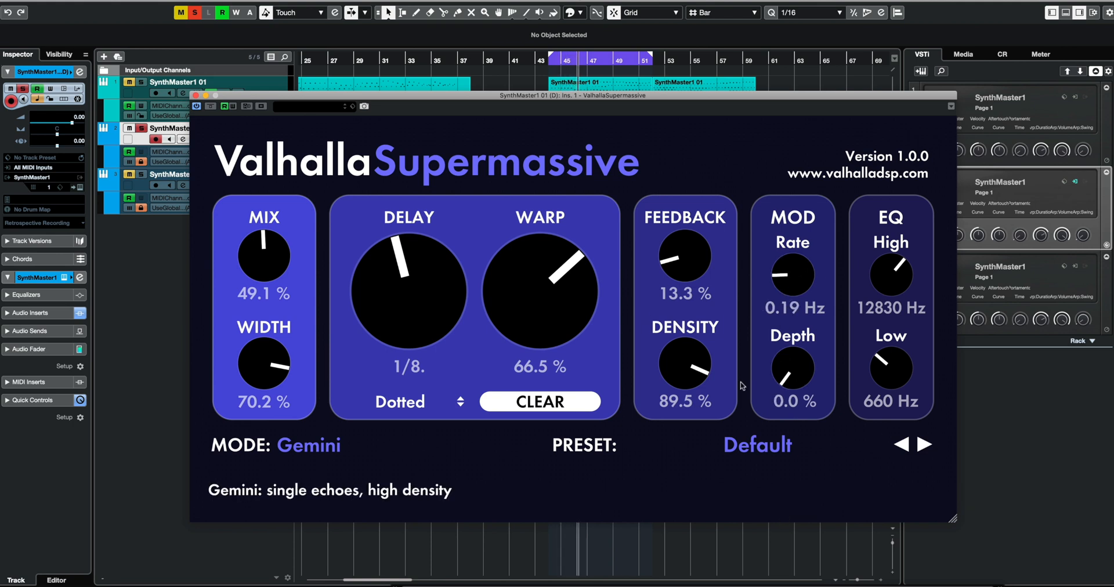
{"action": "left_click_drag", "start_coordinate": [898, 365], "coordinate": [897, 382]}
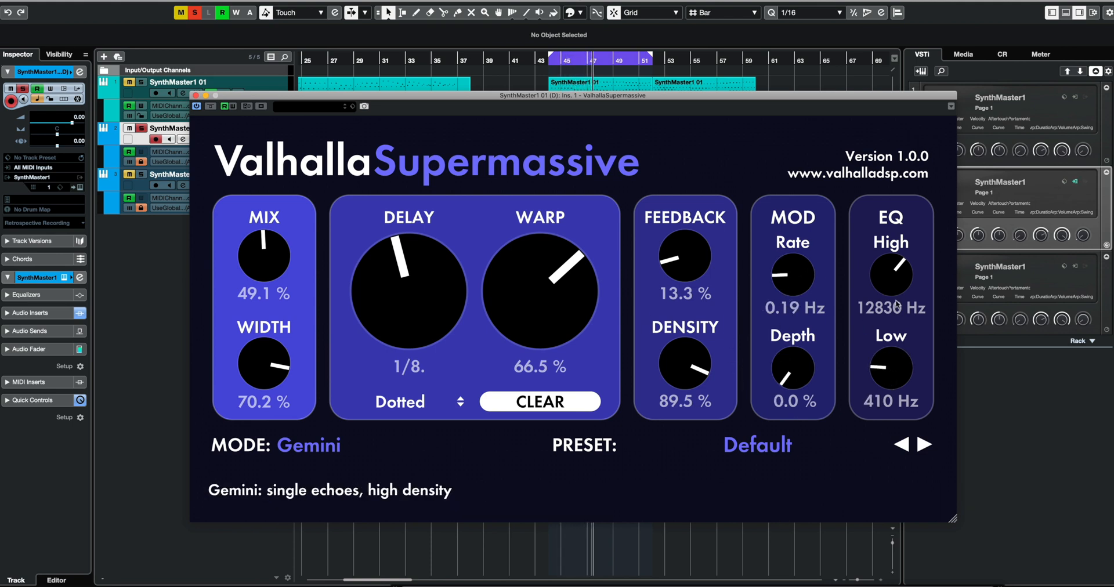
{"action": "mouse_move", "coordinate": [891, 274]}
{"action": "left_mouse_down"}
{"action": "mouse_move", "coordinate": [898, 245]}
{"action": "mouse_move", "coordinate": [892, 290]}
{"action": "mouse_move", "coordinate": [877, 277]}
{"action": "left_mouse_up"}
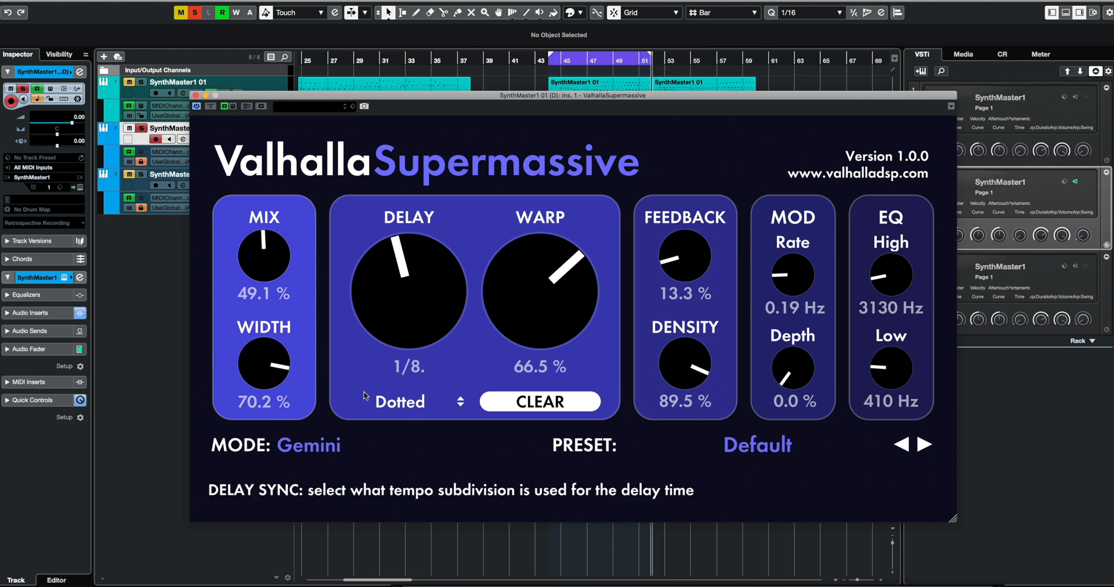
- Set the stereo Width to -30% and Mix to about 49.3%
{"action": "left_click_drag", "start_coordinate": [255, 364], "coordinate": [253, 425]}
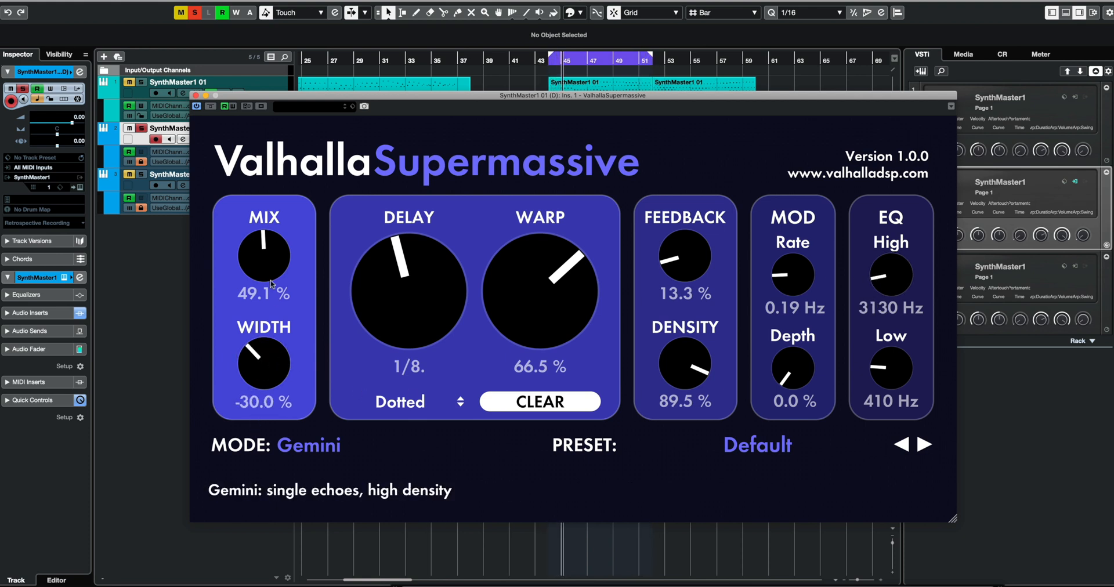
{"action": "mouse_move", "coordinate": [264, 256]}
{"action": "left_mouse_down"}
{"action": "mouse_move", "coordinate": [278, 218]}
{"action": "mouse_move", "coordinate": [279, 255]}
{"action": "left_mouse_up"}
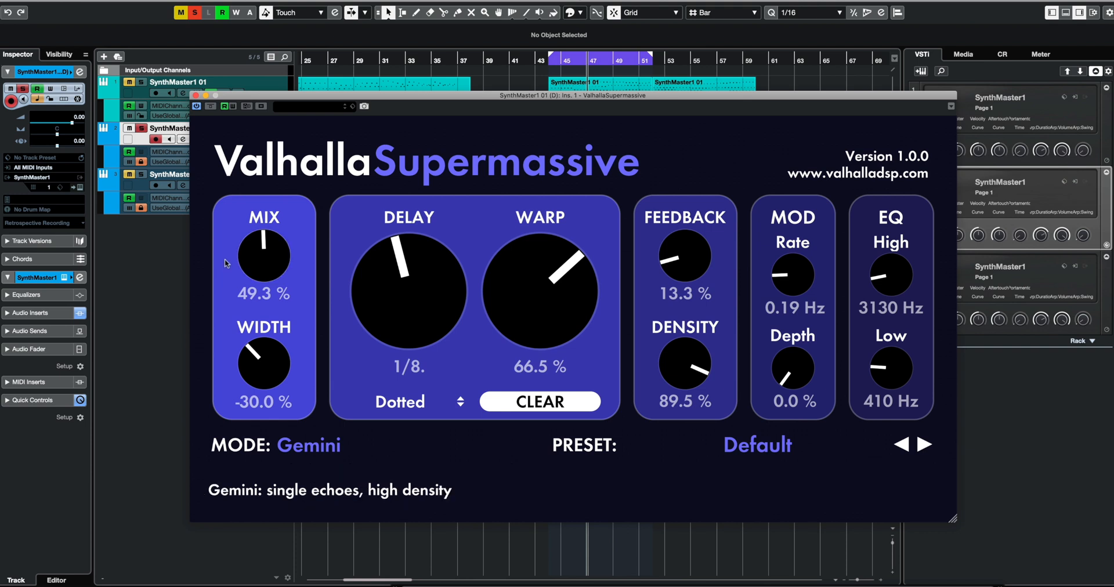
- Move the plug-in window up for a clearer view and look through the list of available delay modes
{"action": "left_click_drag", "start_coordinate": [348, 97], "coordinate": [326, 74]}
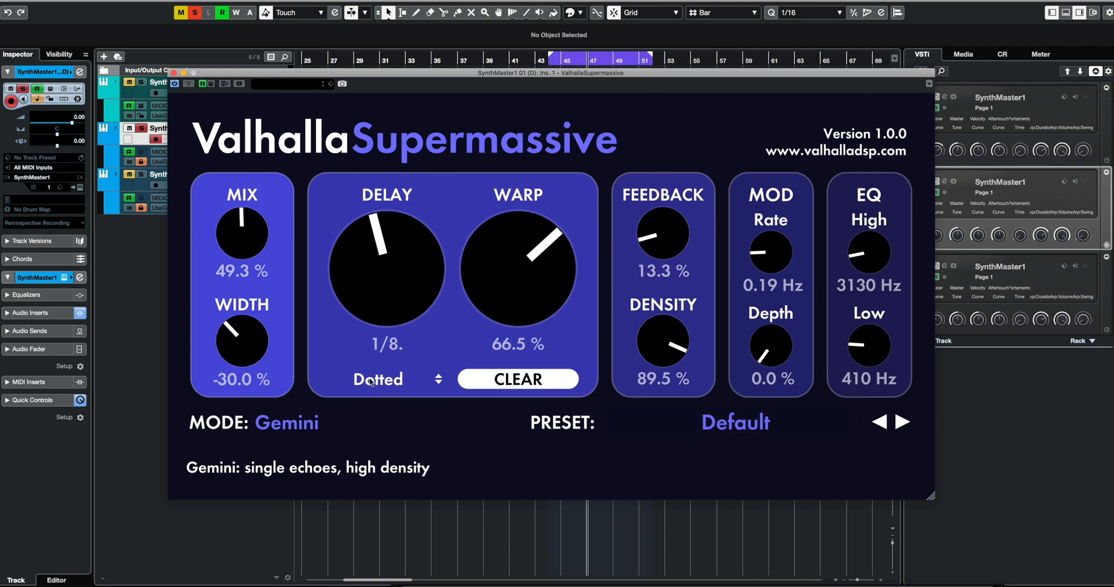
{"action": "left_click", "coordinate": [304, 428]}
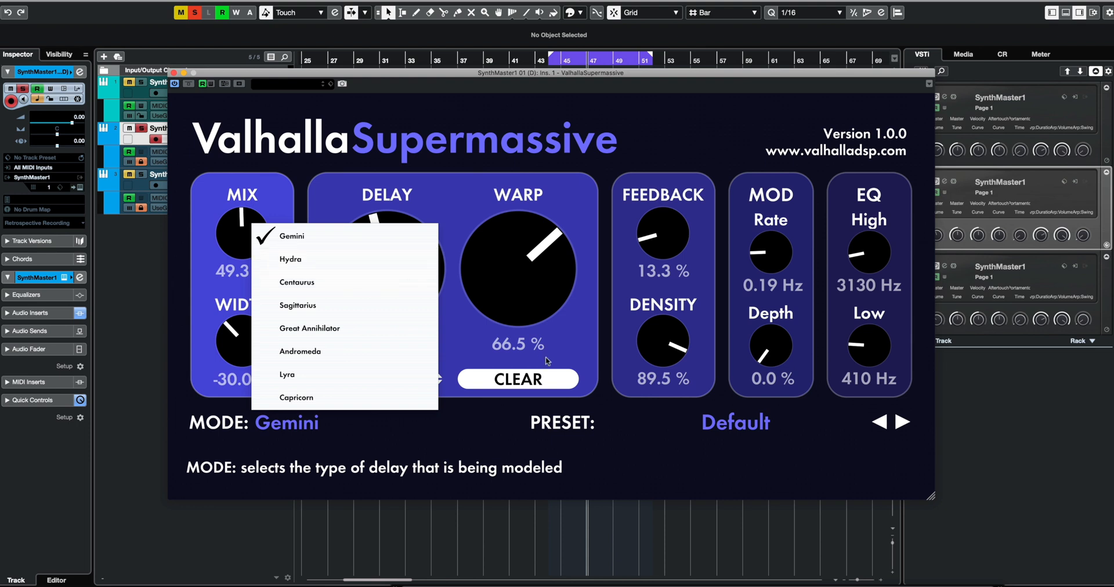
{"action": "left_click", "coordinate": [582, 346]}
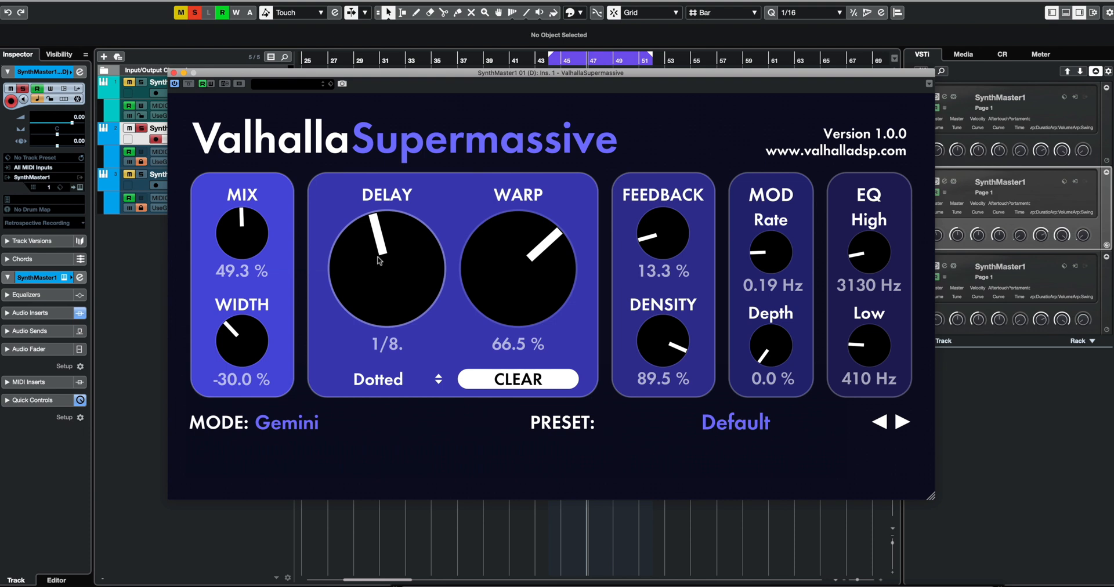
- Raise EQ High to 16730 Hz, change the delay sync to Msec and set the delay time to about 230.4 ms
{"action": "left_click_drag", "start_coordinate": [869, 251], "coordinate": [870, 164]}
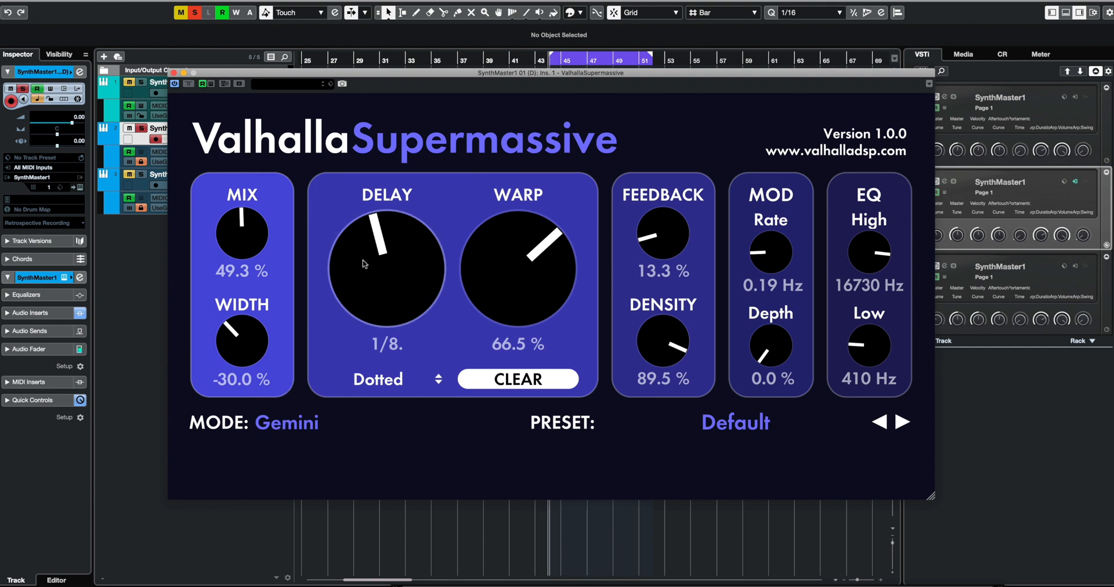
{"action": "left_click", "coordinate": [383, 390]}
{"action": "left_click", "coordinate": [379, 400]}
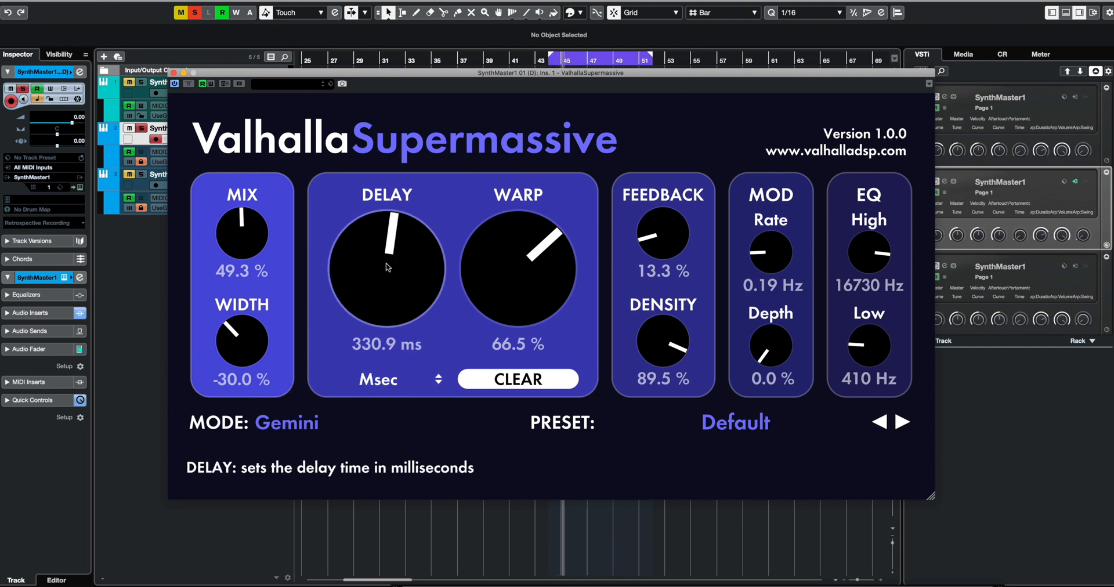
{"action": "left_click_drag", "start_coordinate": [380, 250], "coordinate": [372, 269]}
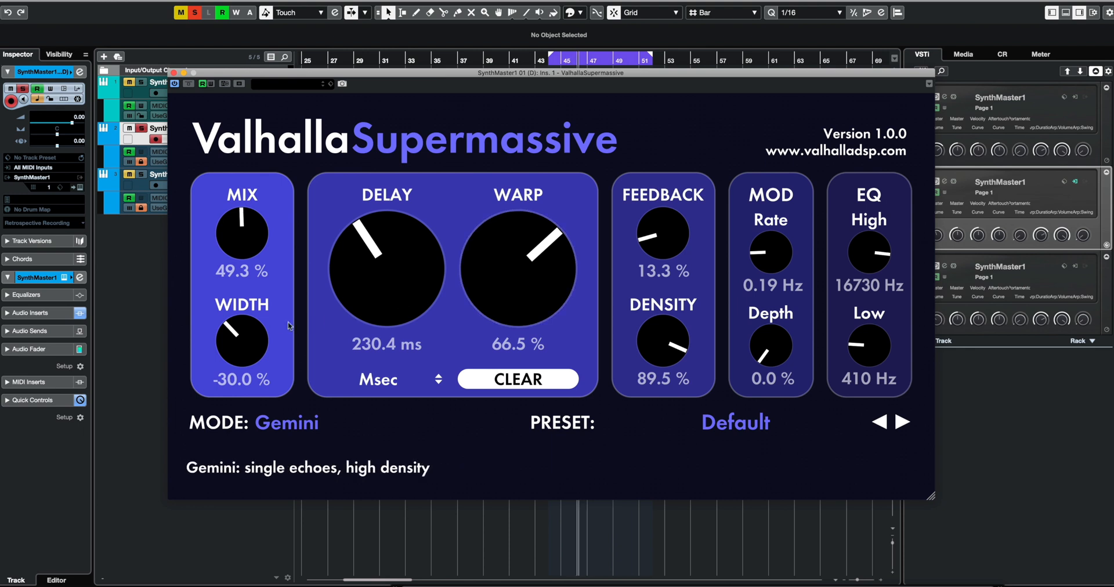
- Raise Width to about 41.2% and Feedback to 61.3%, with the modulation rate at 0.57 Hz and depth at 62.7%
{"action": "left_click_drag", "start_coordinate": [242, 342], "coordinate": [242, 307]}
{"action": "left_click_drag", "start_coordinate": [663, 232], "coordinate": [674, 157]}
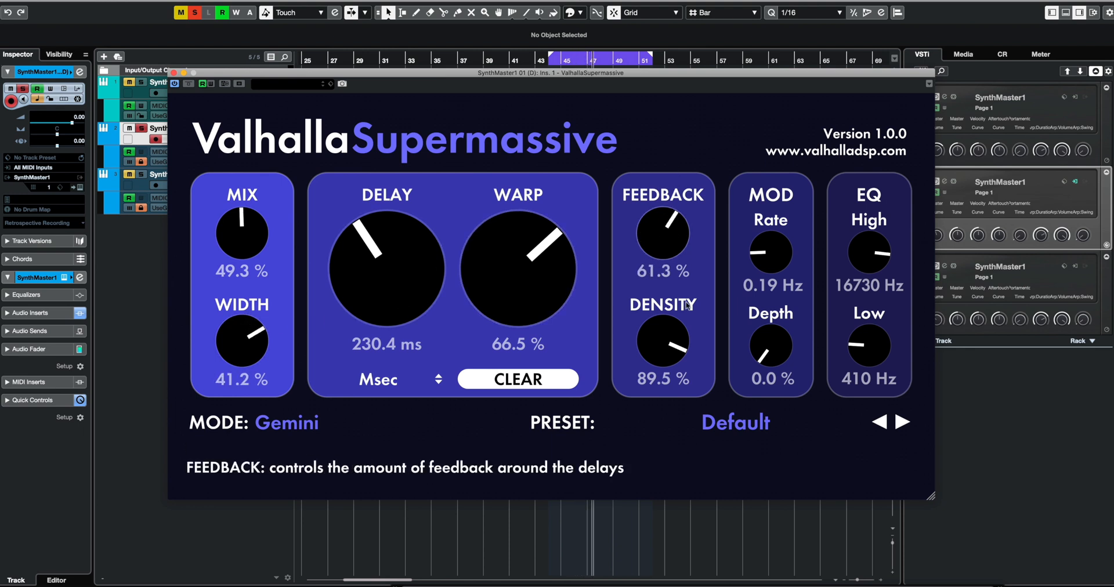
{"action": "left_click_drag", "start_coordinate": [770, 256], "coordinate": [770, 238]}
{"action": "left_click_drag", "start_coordinate": [772, 352], "coordinate": [773, 331]}
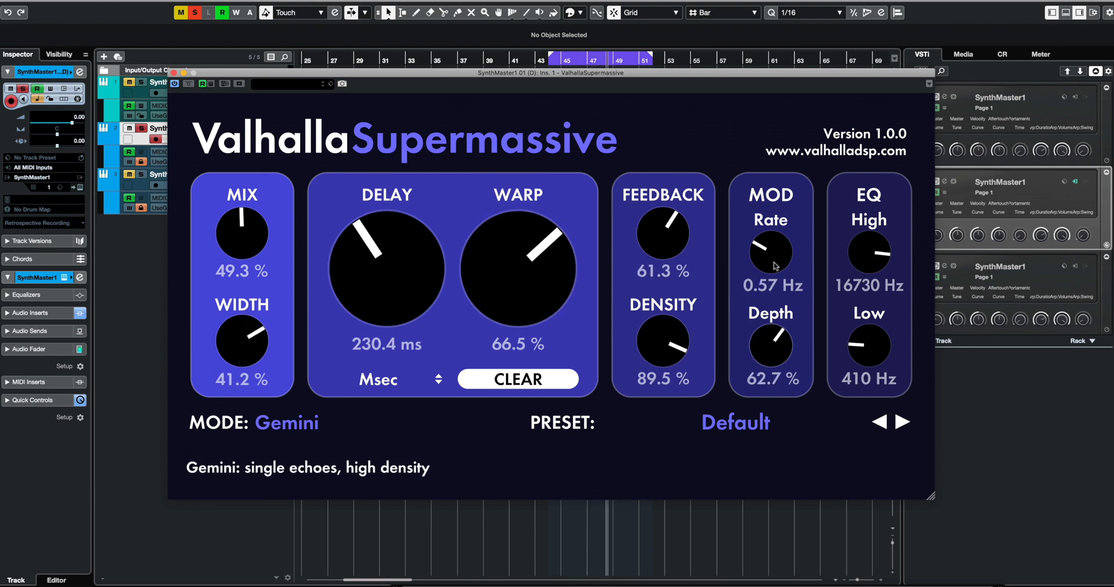
- Set EQ High to 16570 Hz and Low to 390 Hz, with Width at 62.6% and the delay time at 355.4 ms
{"action": "left_click_drag", "start_coordinate": [881, 241], "coordinate": [882, 244]}
{"action": "left_click_drag", "start_coordinate": [868, 351], "coordinate": [867, 363]}
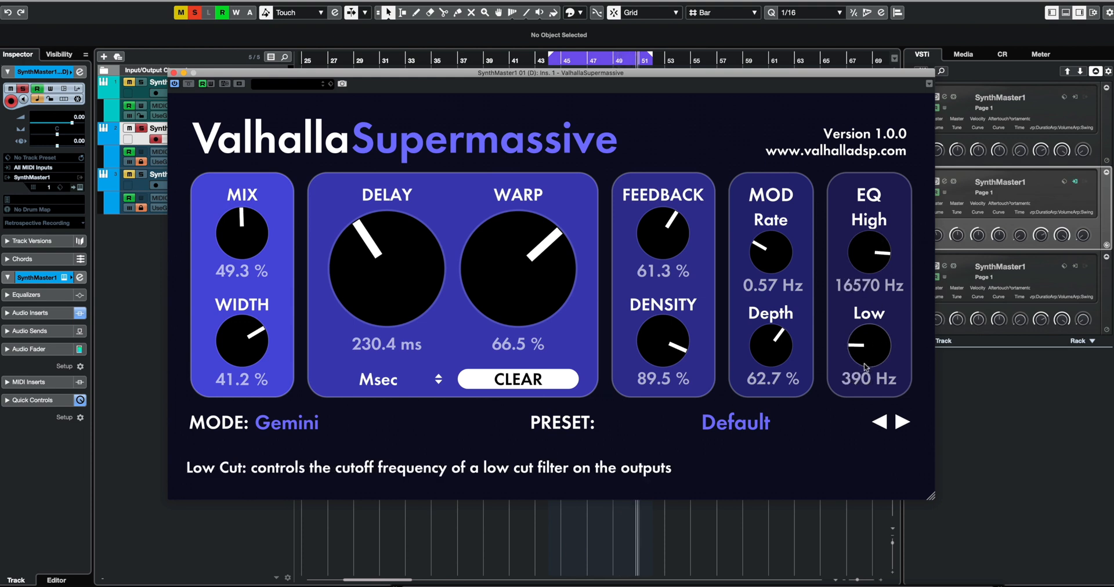
{"action": "left_click_drag", "start_coordinate": [244, 348], "coordinate": [243, 333]}
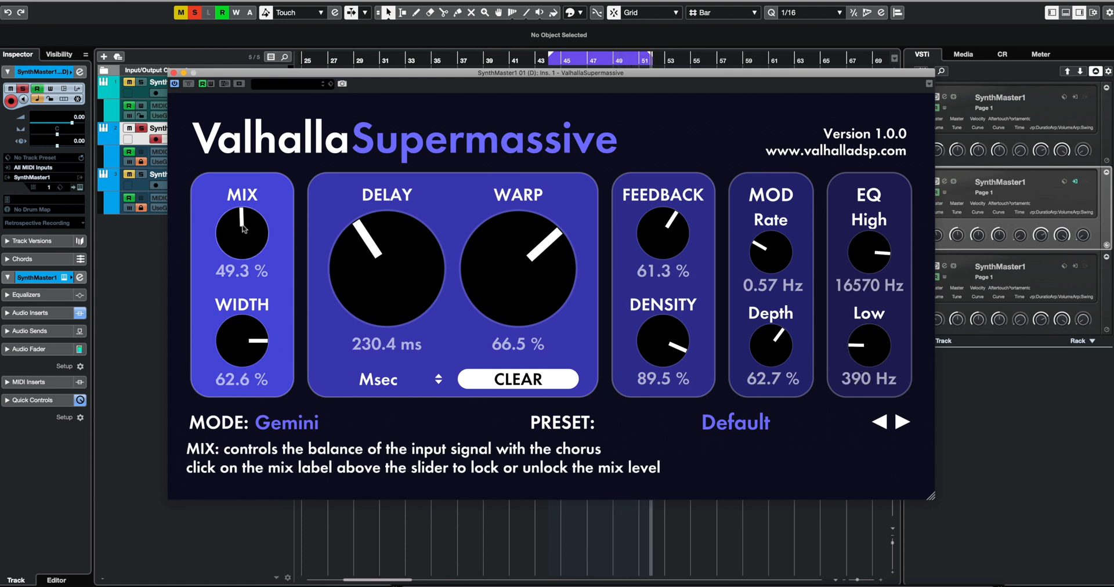
{"action": "left_click_drag", "start_coordinate": [375, 244], "coordinate": [374, 242]}
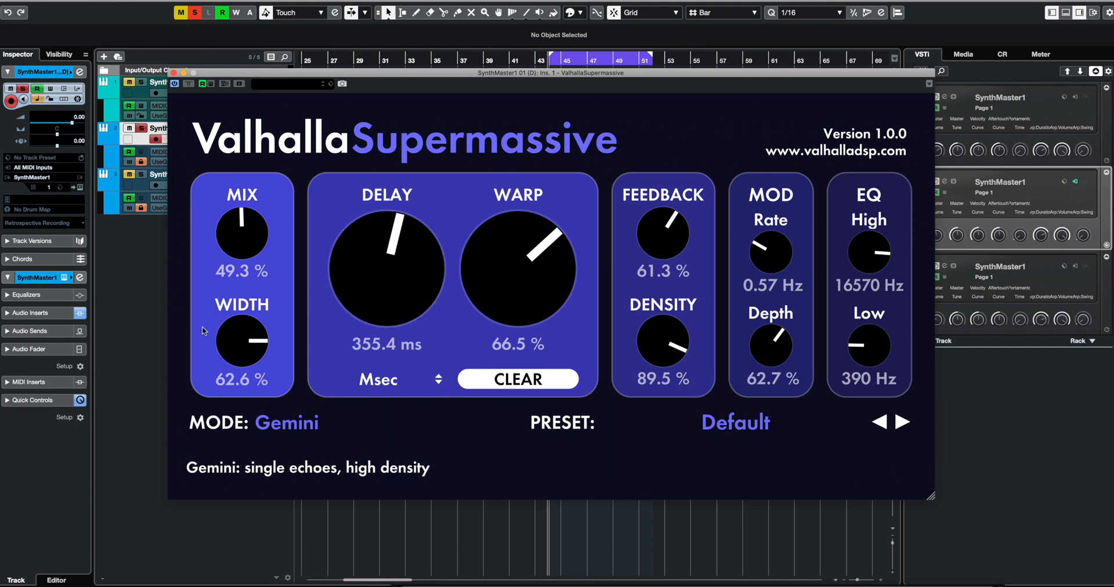
- Select the Hydra mode and read its description on the Valhalla web page in the browser before returning to the plug-in
{"action": "left_click", "coordinate": [267, 424]}
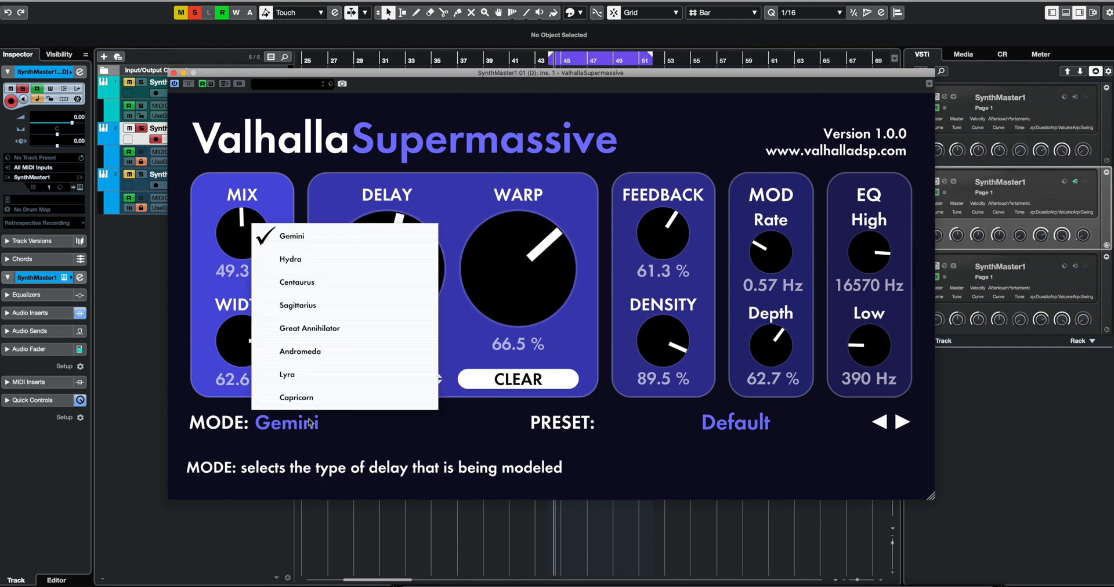
{"action": "left_click", "coordinate": [304, 256]}
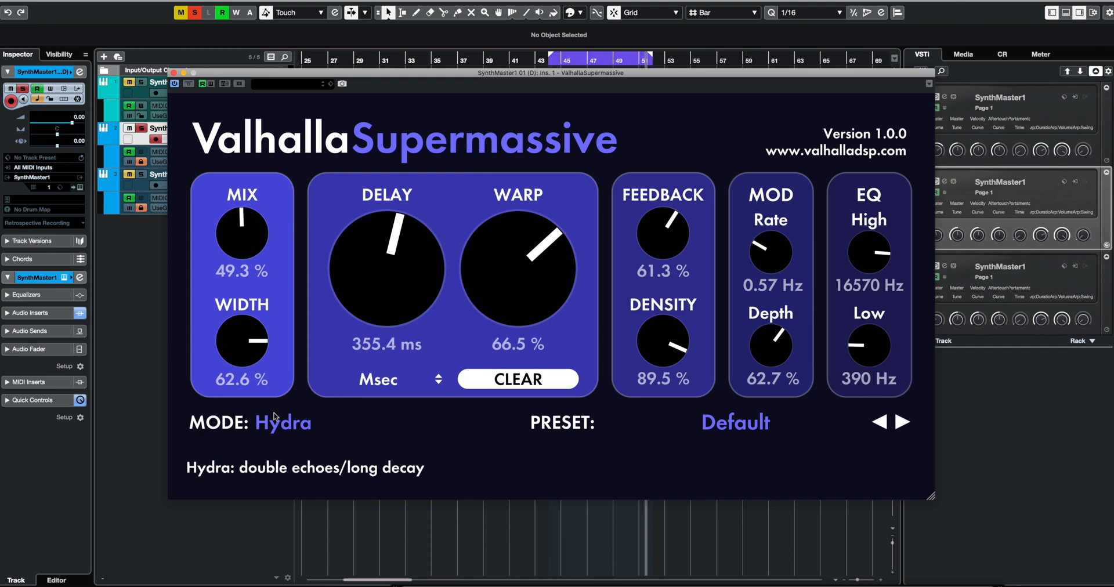
{"action": "key", "text": "super+Tab"}
{"action": "key", "text": "super+Tab"}
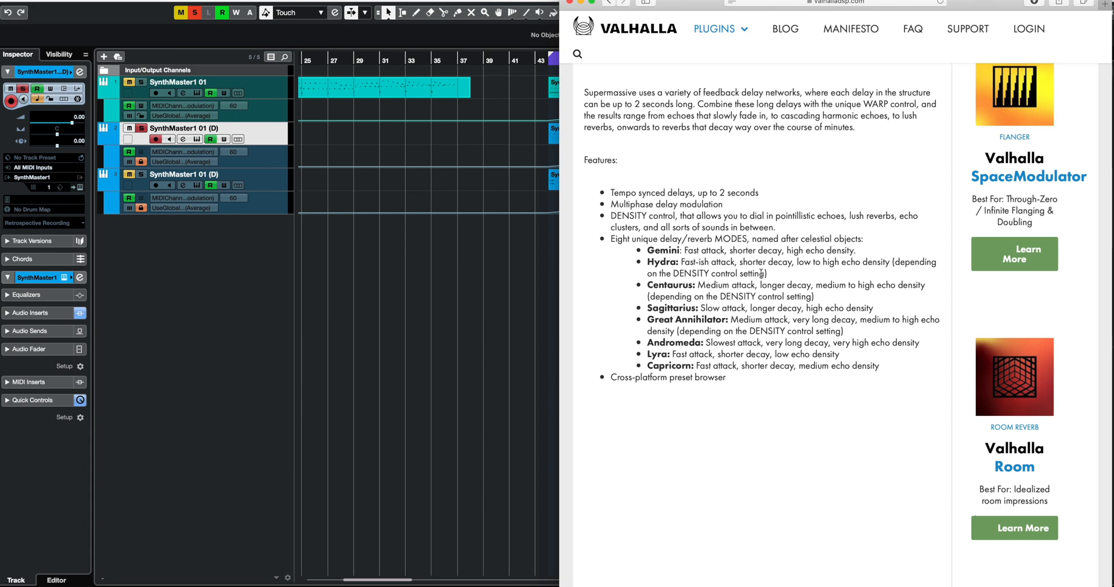
{"action": "key", "text": "super+Tab"}
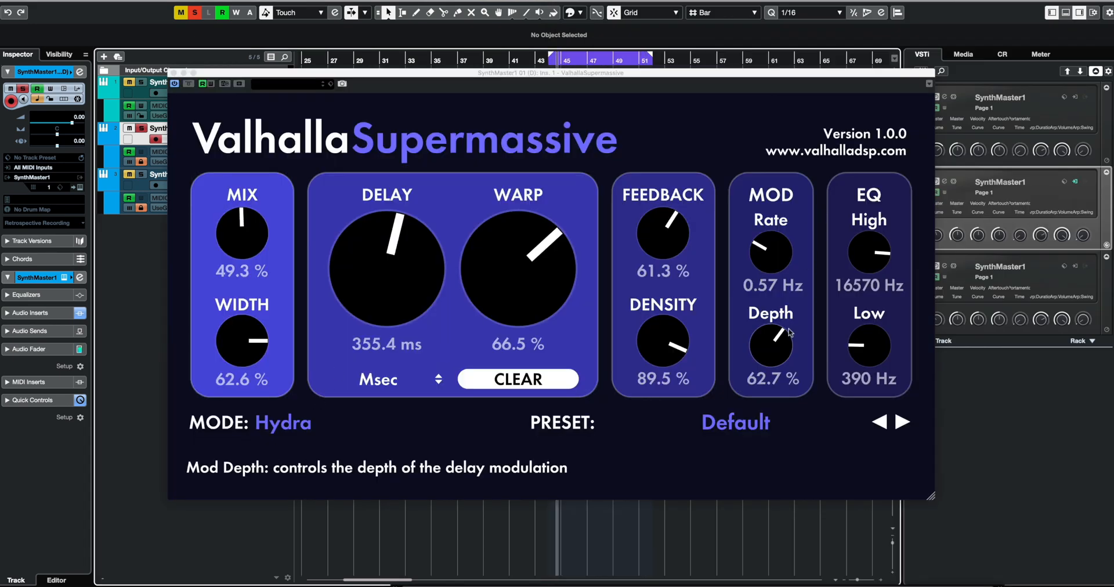
- Lower Density to about 36.2%, Feedback to 32.2% and Warp to 16.1%
{"action": "left_click_drag", "start_coordinate": [662, 342], "coordinate": [652, 406]}
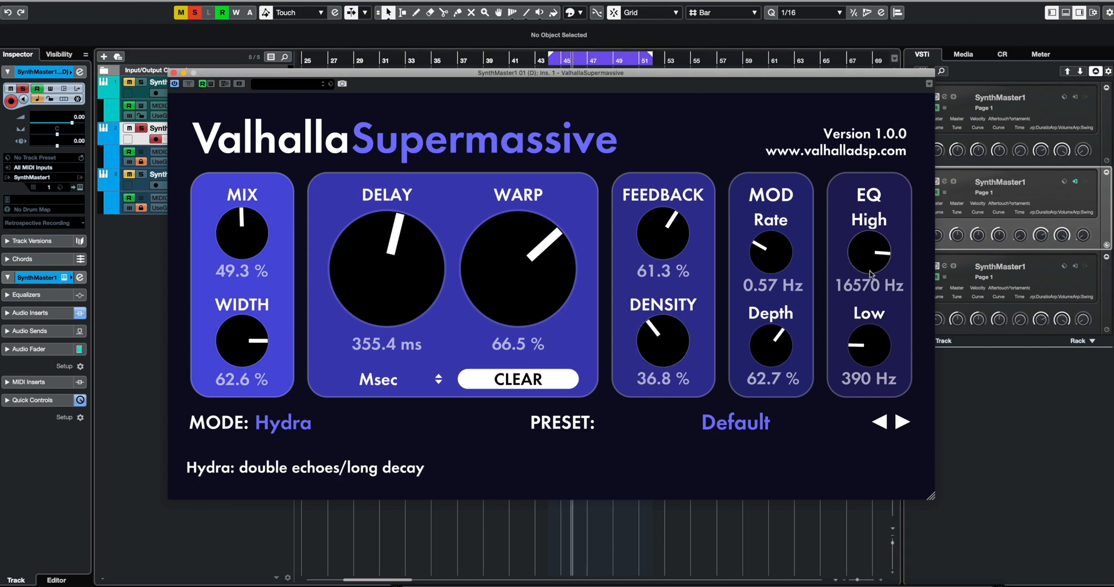
{"action": "left_click_drag", "start_coordinate": [651, 236], "coordinate": [653, 271]}
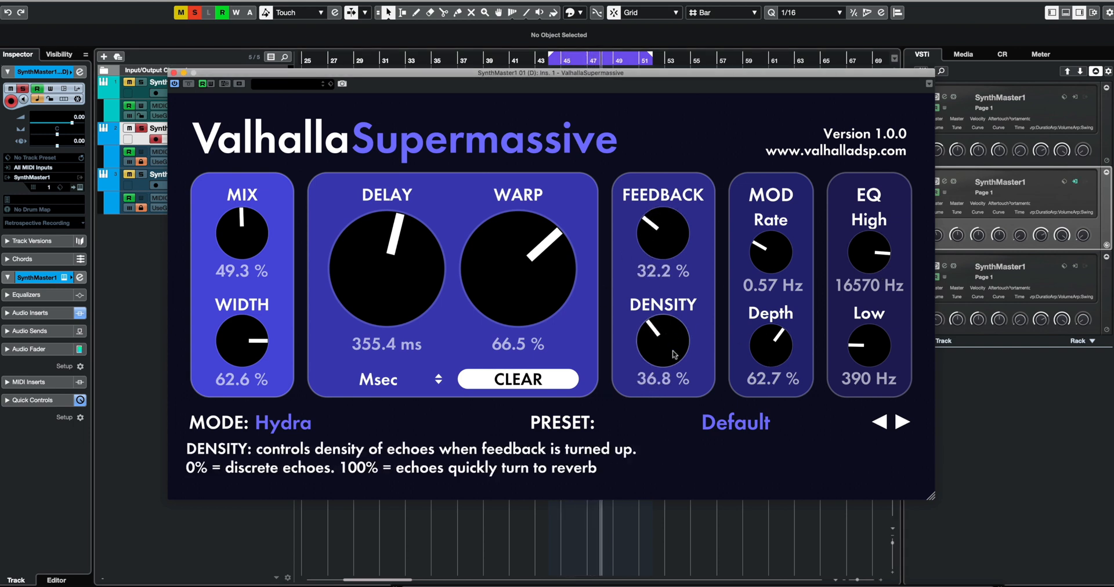
{"action": "left_click_drag", "start_coordinate": [674, 354], "coordinate": [674, 357]}
{"action": "left_click_drag", "start_coordinate": [516, 255], "coordinate": [502, 324]}
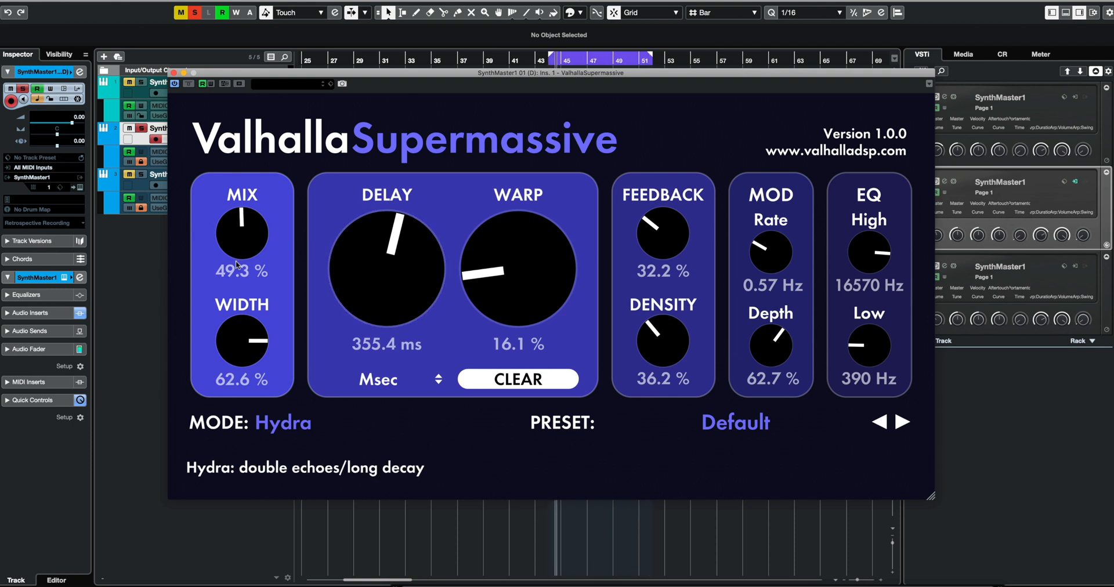
- Reduce Mix to about 43.6% and Width to 54.8%, and adjust Warp to 19.2%
{"action": "left_click_drag", "start_coordinate": [245, 239], "coordinate": [245, 252]}
{"action": "left_click_drag", "start_coordinate": [256, 343], "coordinate": [256, 351]}
{"action": "left_click_drag", "start_coordinate": [490, 262], "coordinate": [490, 245]}
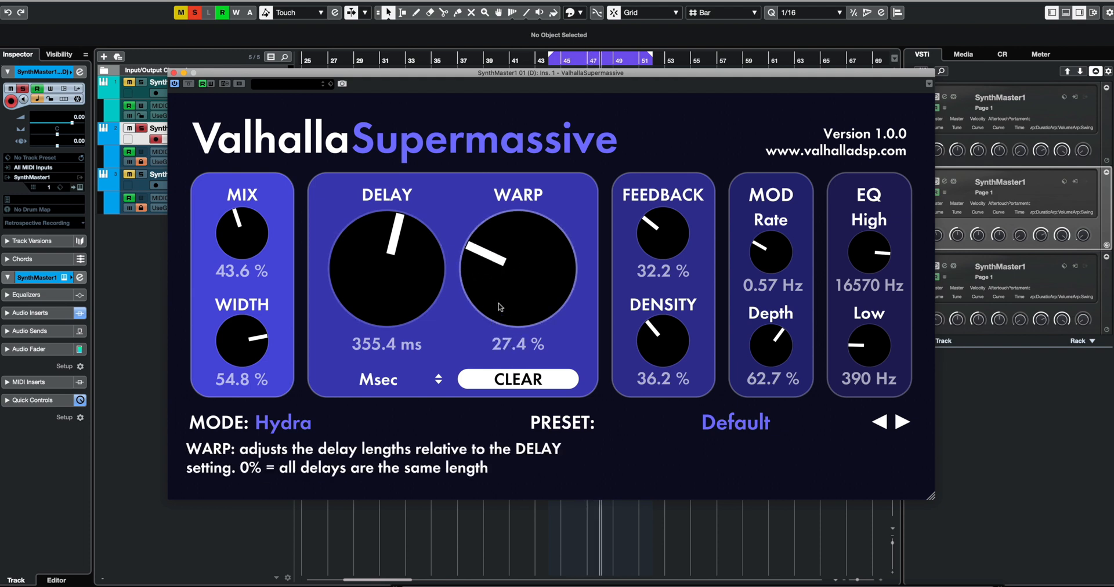
{"action": "left_click_drag", "start_coordinate": [500, 308], "coordinate": [475, 311]}
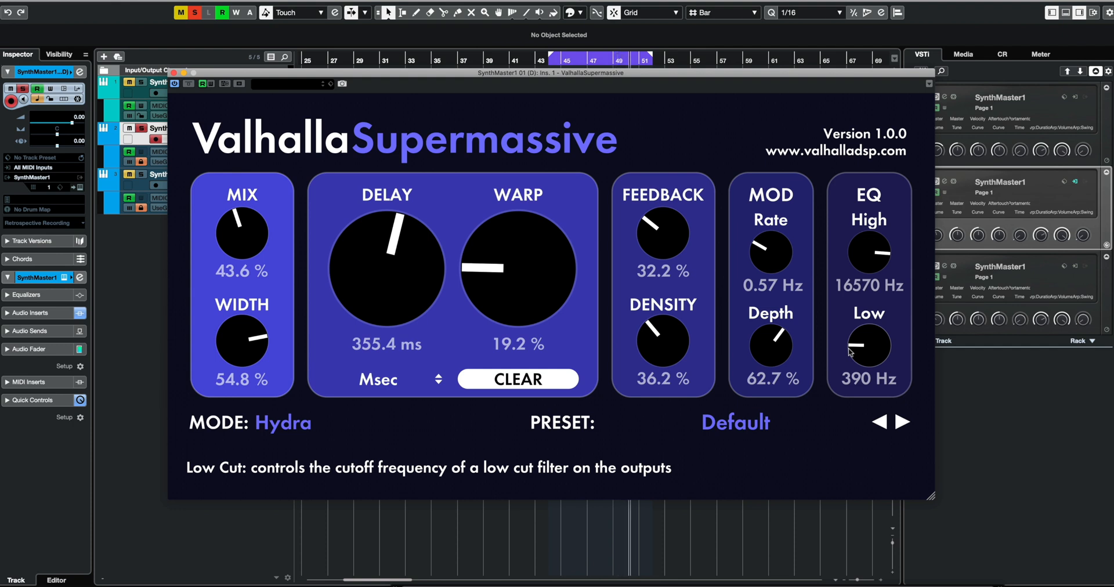
- Set the modulation rate to 2.62 Hz and depth to 63.9%, and raise Density to 81.4% and Feedback to 67.4%
{"action": "left_click_drag", "start_coordinate": [774, 261], "coordinate": [778, 214]}
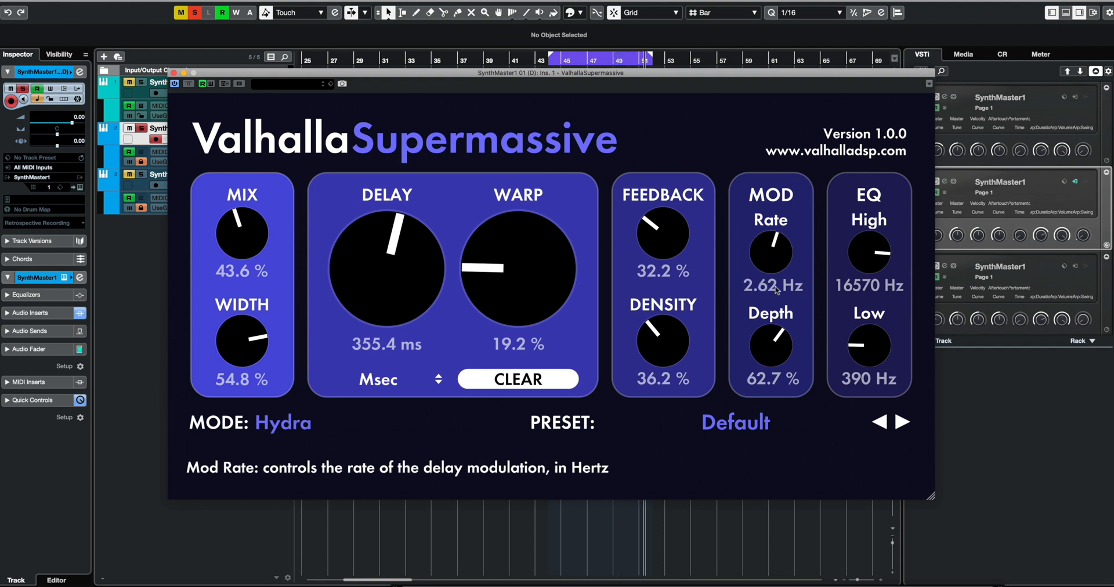
{"action": "left_click_drag", "start_coordinate": [775, 344], "coordinate": [775, 339]}
{"action": "left_click_drag", "start_coordinate": [663, 341], "coordinate": [673, 275]}
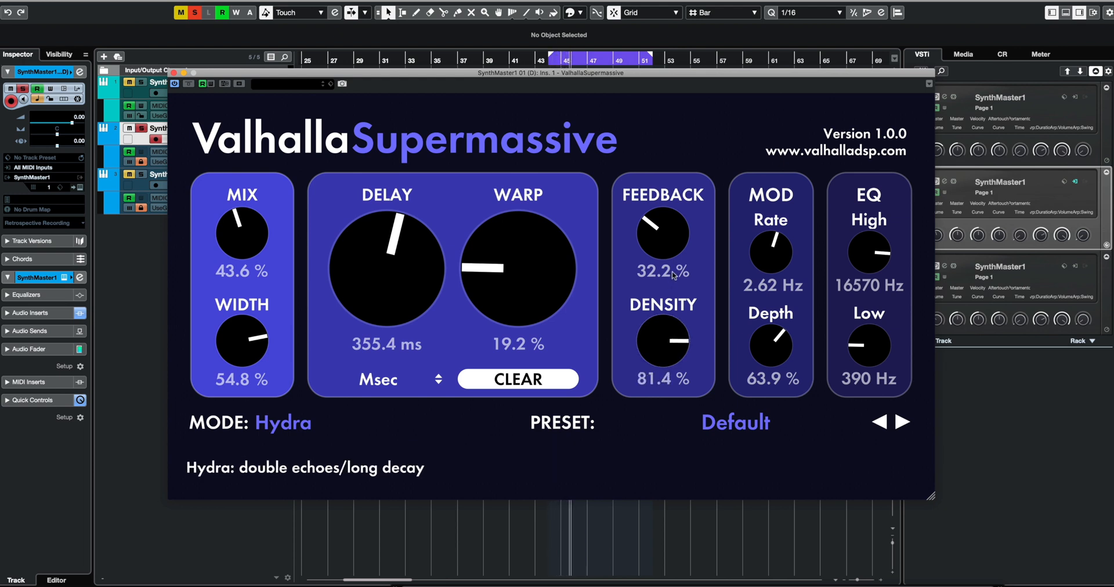
{"action": "left_click_drag", "start_coordinate": [664, 259], "coordinate": [655, 220]}
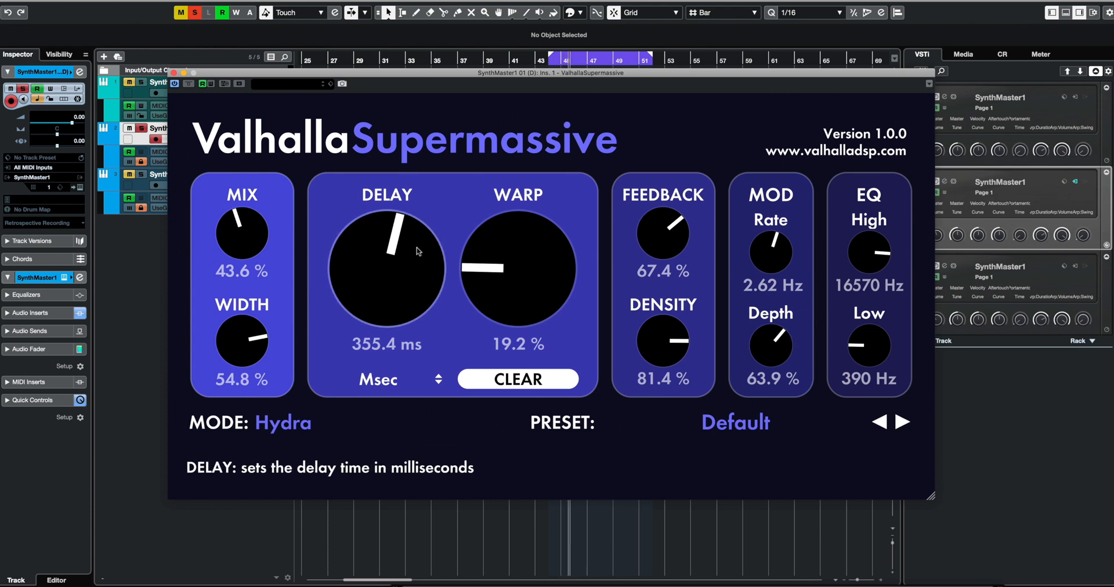
- Try Warp at 62%, set the delay time to about 346.2 ms and bring Warp down to 0%
{"action": "left_click_drag", "start_coordinate": [496, 232], "coordinate": [496, 218]}
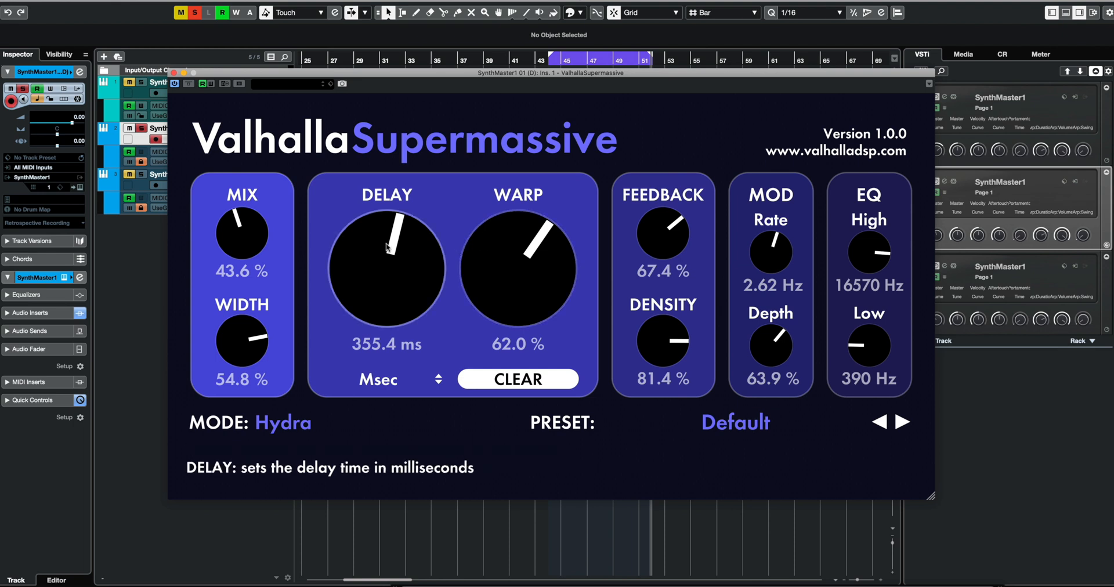
{"action": "left_click_drag", "start_coordinate": [385, 250], "coordinate": [434, 544]}
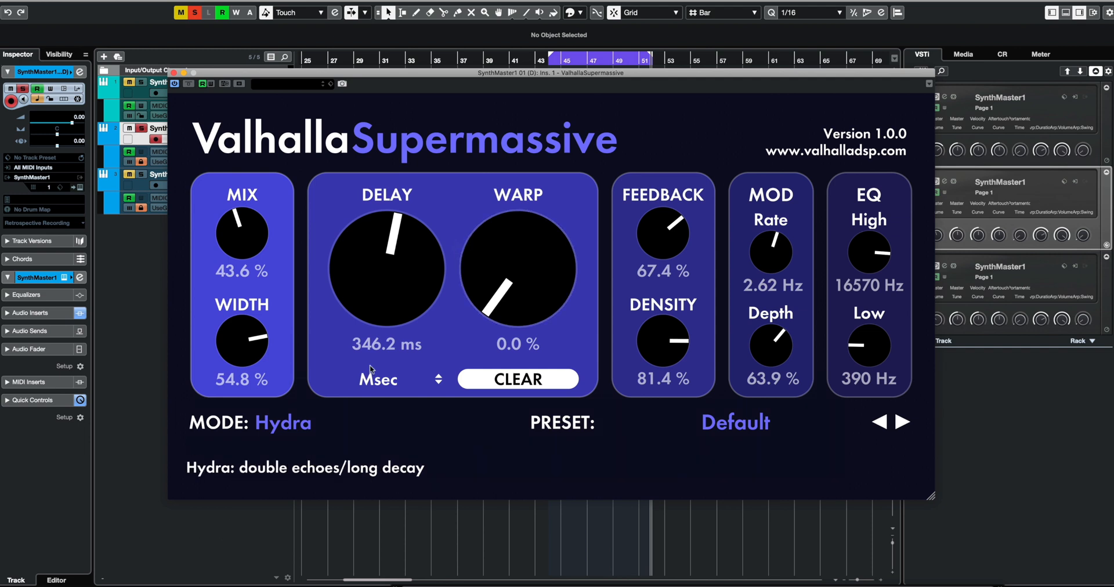
- Try the Centaurus delay mode and return to Hydra
{"action": "left_click", "coordinate": [294, 433]}
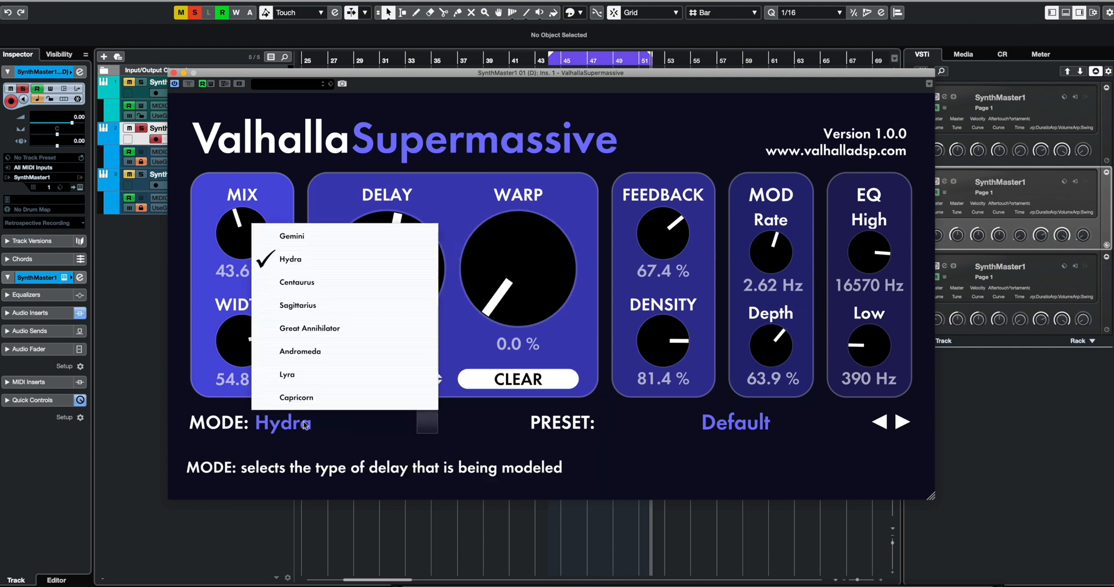
{"action": "left_click", "coordinate": [345, 283]}
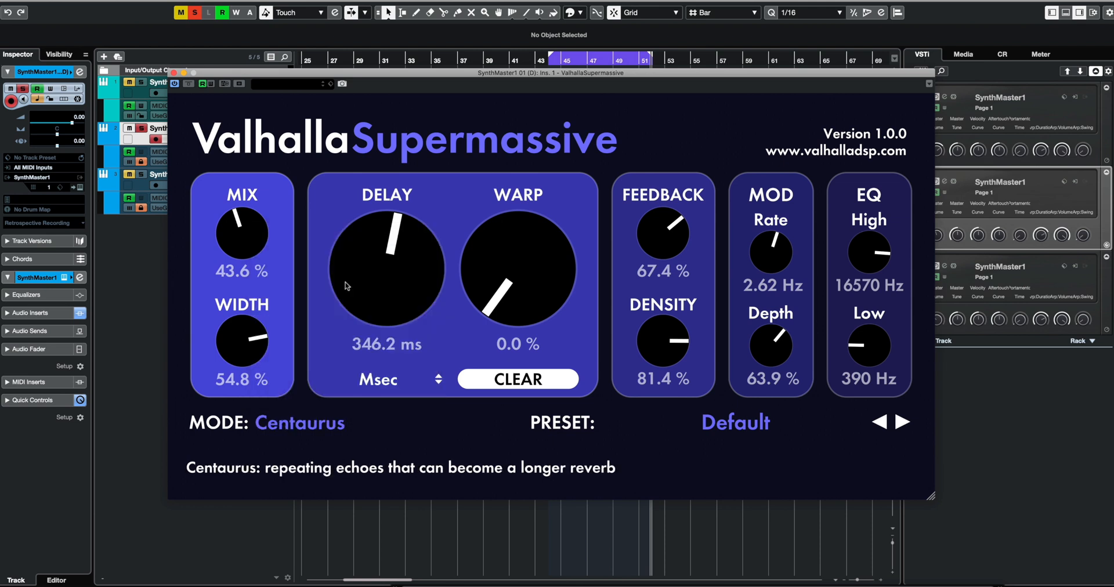
{"action": "left_click", "coordinate": [312, 424]}
{"action": "left_click", "coordinate": [313, 256]}
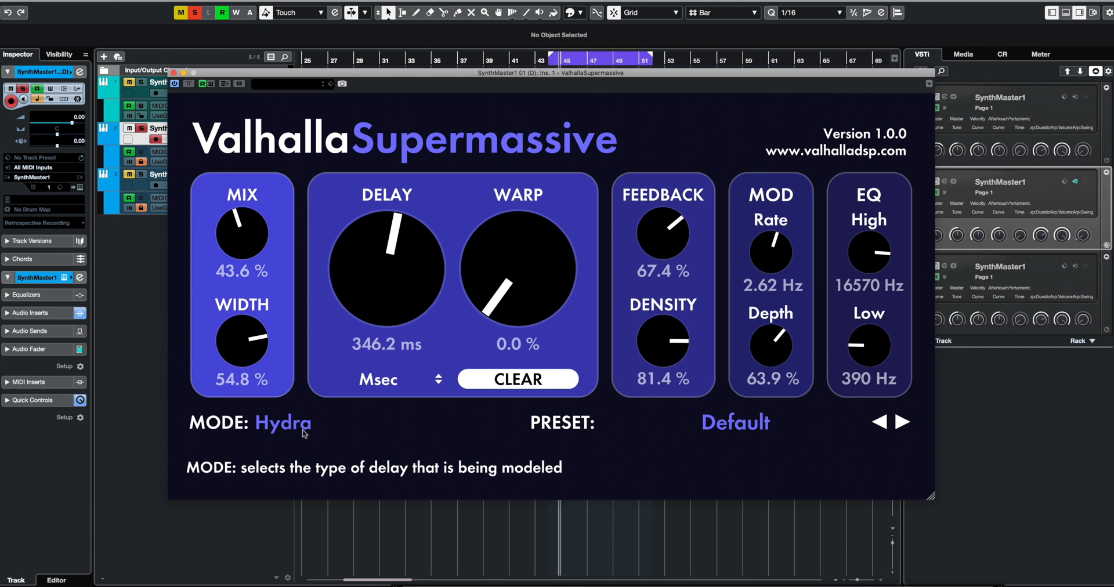
- Raise Warp to about 52.1% and switch the delay mode to Centaurus
{"action": "left_click_drag", "start_coordinate": [510, 246], "coordinate": [494, 188]}
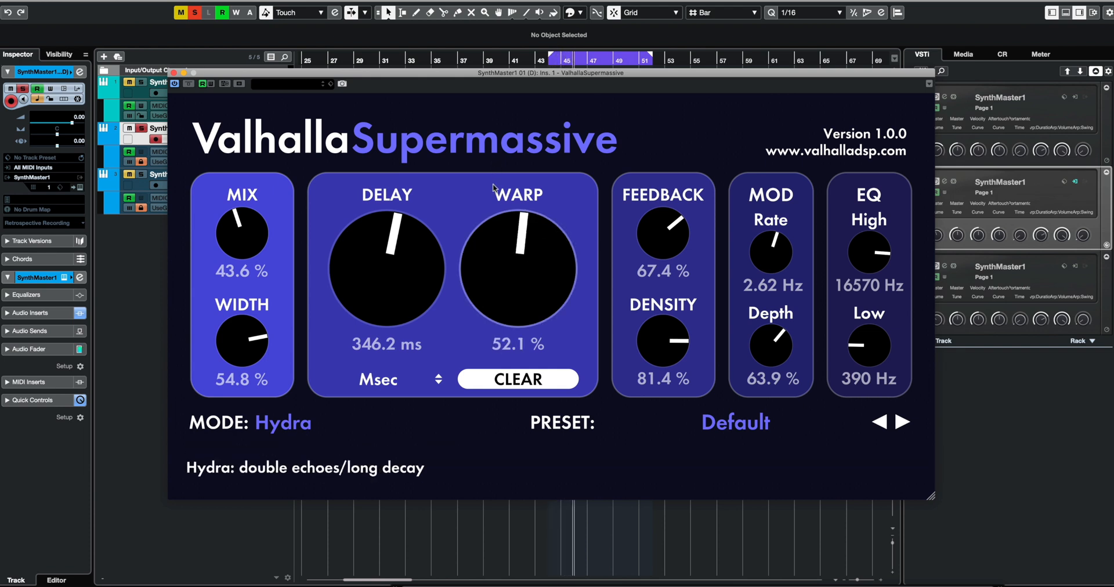
{"action": "left_click", "coordinate": [283, 423]}
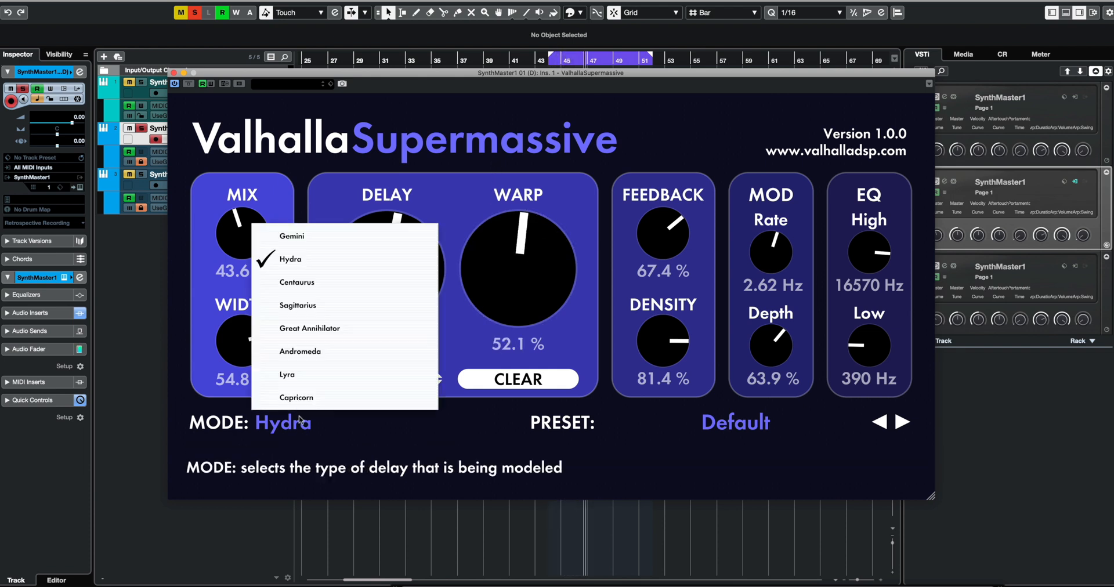
{"action": "left_click", "coordinate": [306, 283]}
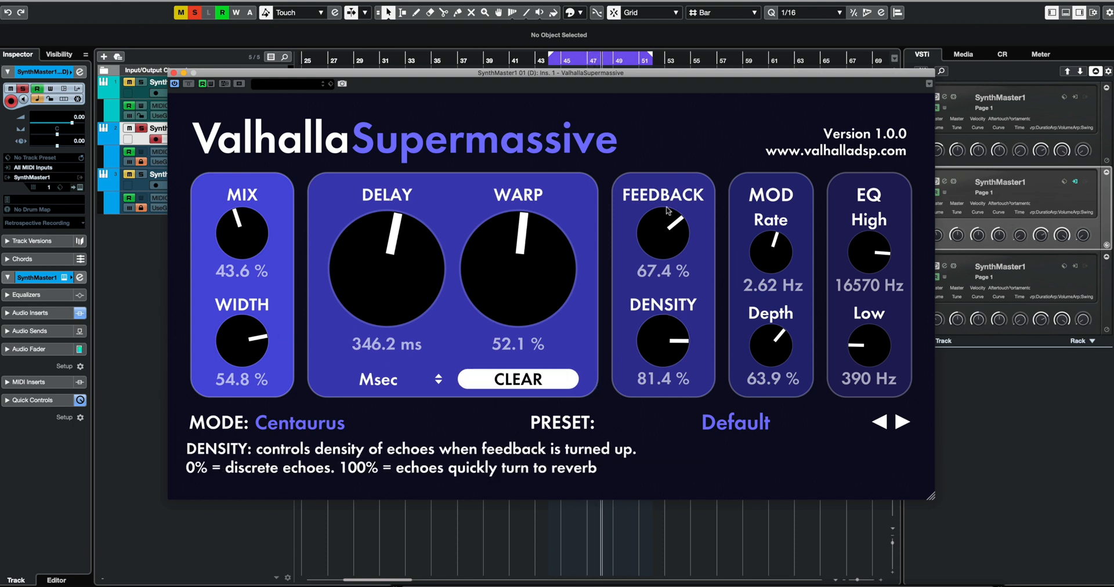
- Set Feedback to about 74.6%, Density to 41.5% and Mix to 47.5%, with EQ Low at 280 Hz
{"action": "left_click_drag", "start_coordinate": [665, 248], "coordinate": [665, 238]}
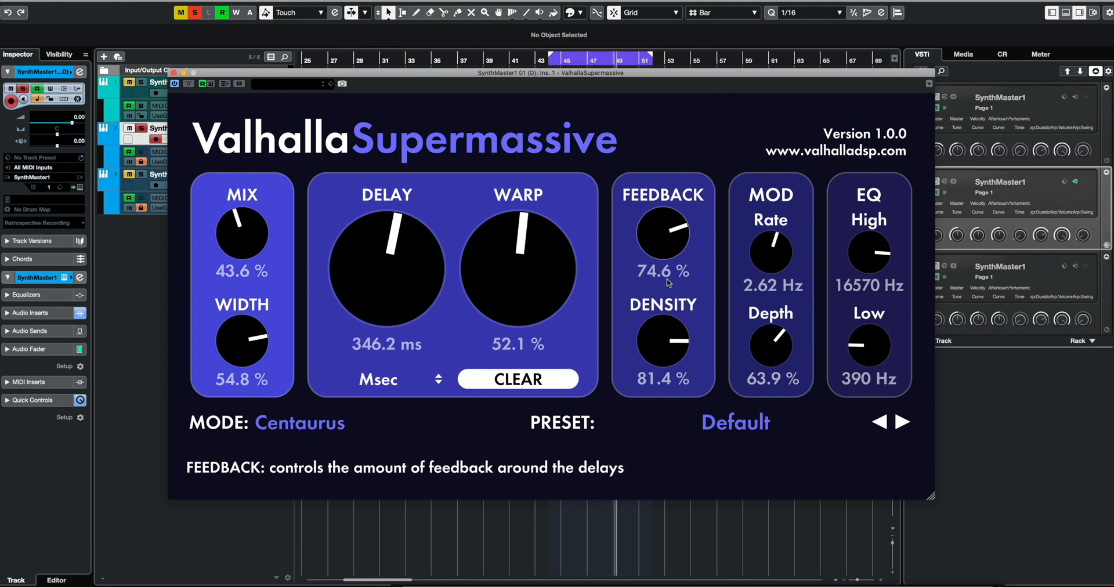
{"action": "left_click_drag", "start_coordinate": [666, 346], "coordinate": [669, 373]}
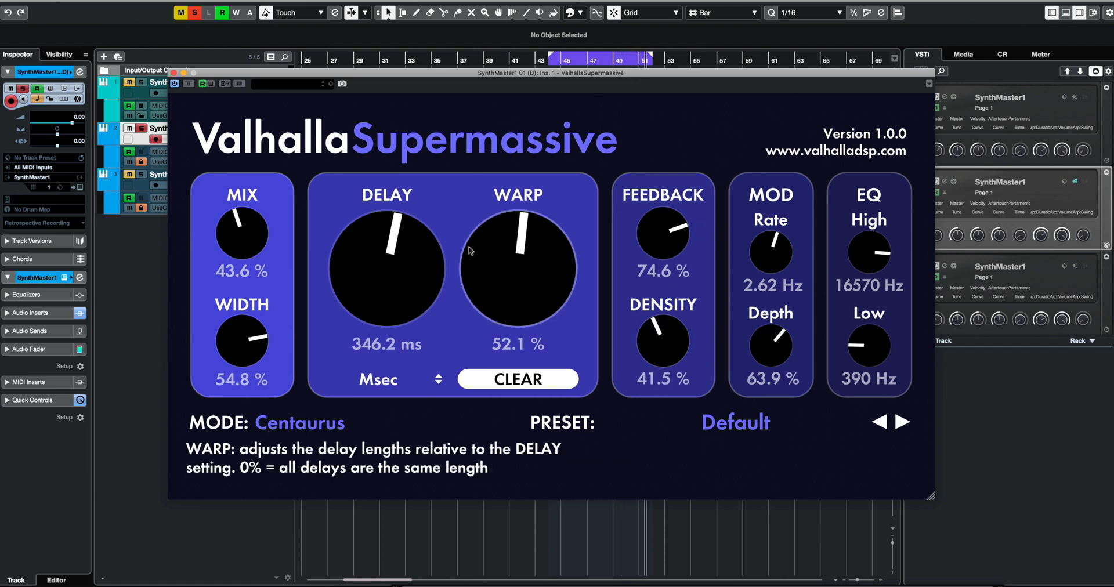
{"action": "left_click_drag", "start_coordinate": [260, 227], "coordinate": [260, 221]}
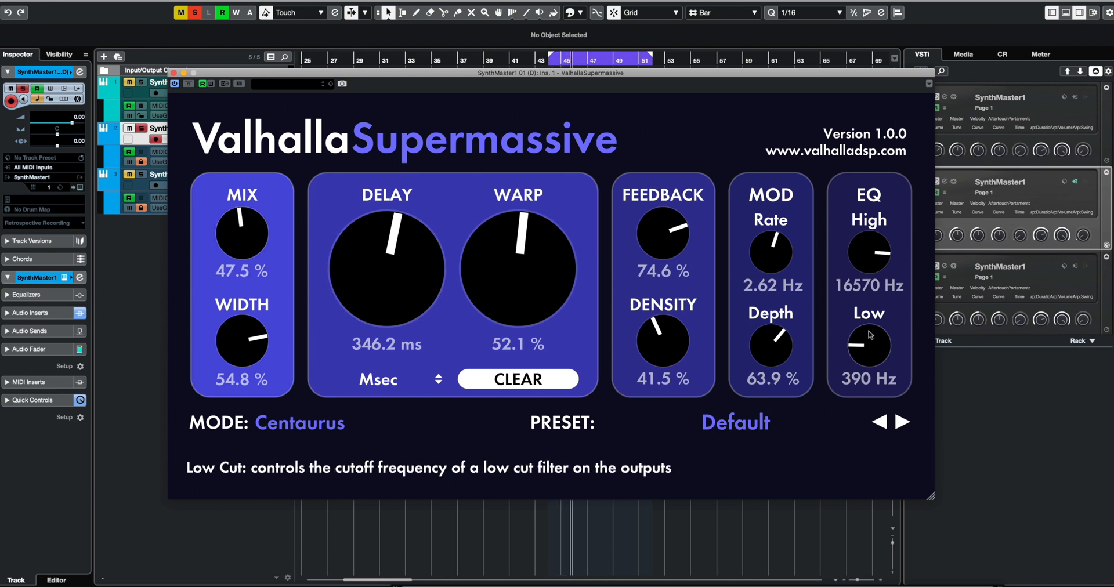
{"action": "left_click_drag", "start_coordinate": [868, 346], "coordinate": [869, 349]}
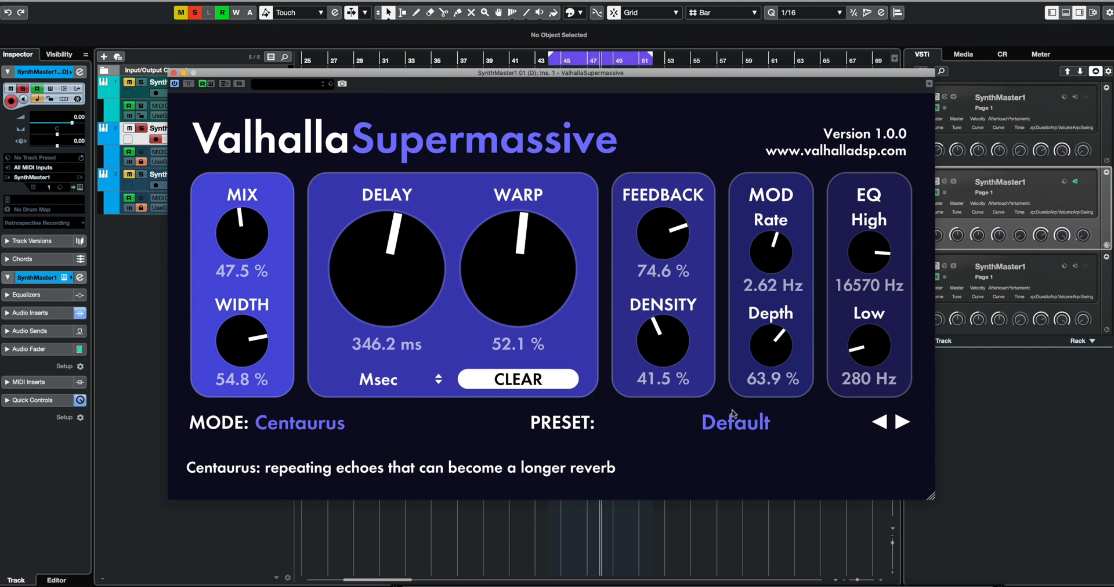
- Try Feedback at about 29.4%, bring it back up to about 65.0% and switch the delay mode to Sagittarius
{"action": "left_click_drag", "start_coordinate": [662, 232], "coordinate": [650, 292]}
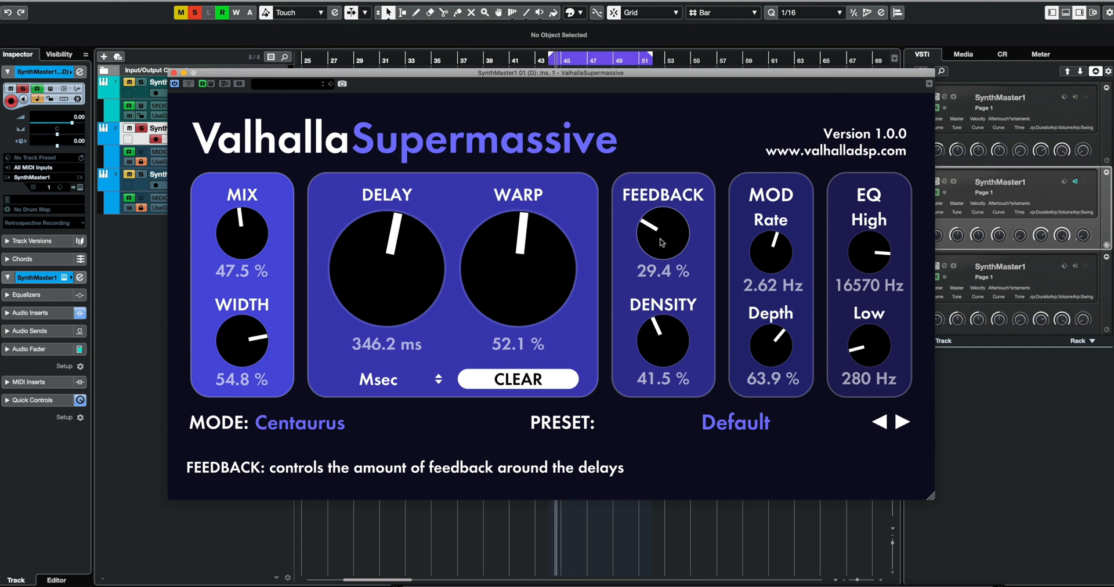
{"action": "left_click_drag", "start_coordinate": [661, 238], "coordinate": [670, 191]}
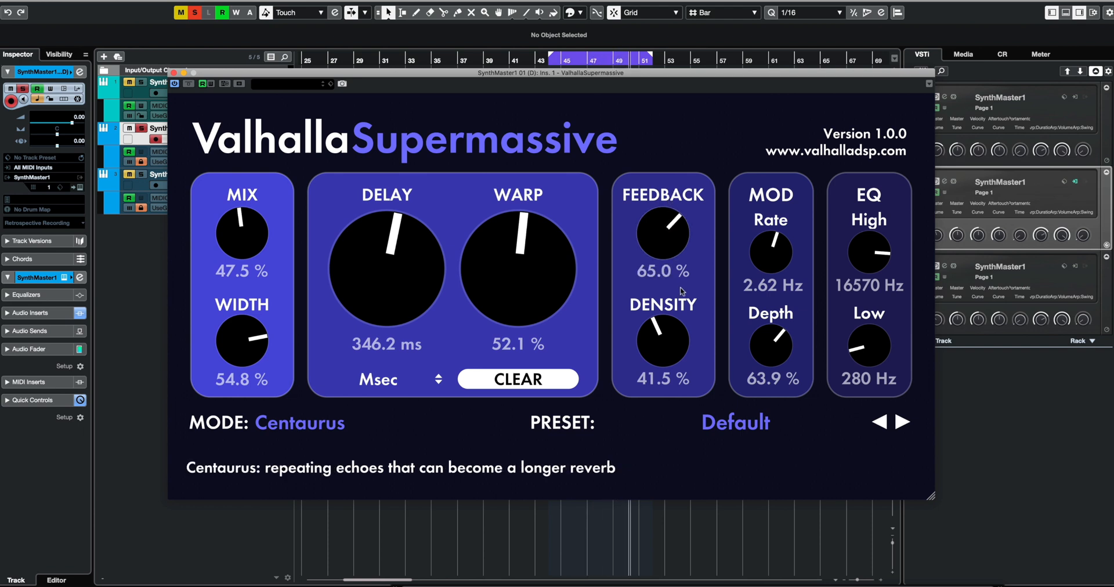
{"action": "left_click", "coordinate": [302, 425]}
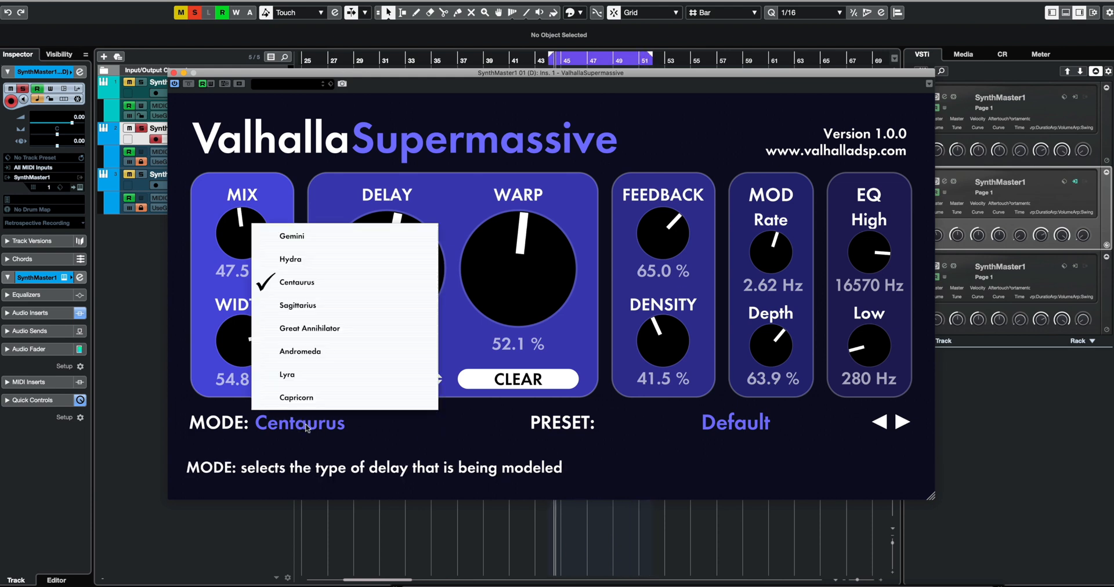
{"action": "left_click", "coordinate": [329, 302]}
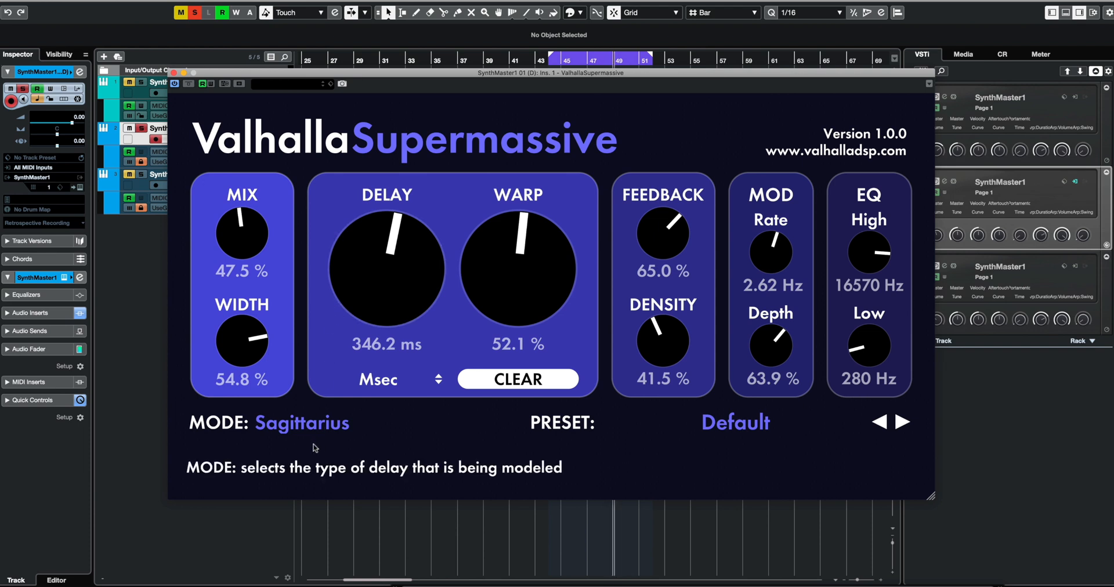
- Stop and restart the loop, setting Warp to about 58.5% and the delay time to about 378.5 ms
{"action": "key", "text": "space"}
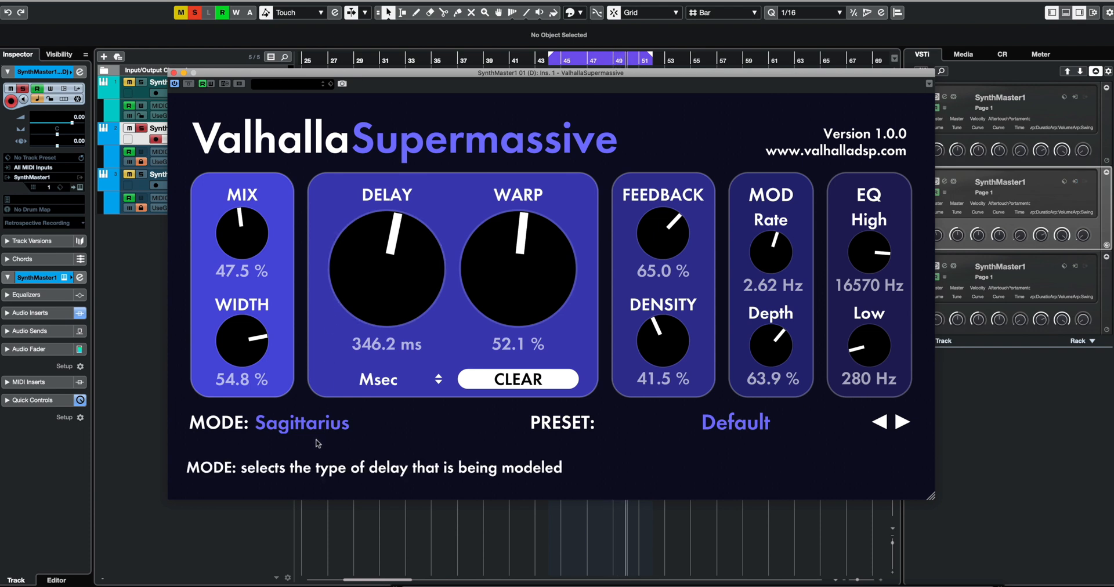
{"action": "key", "text": "KP_1"}
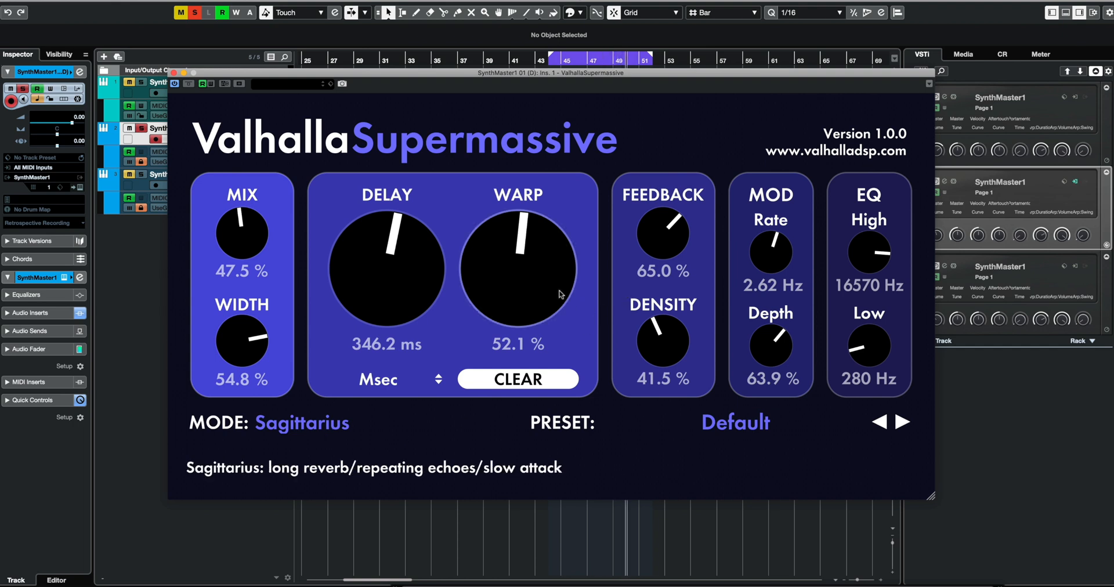
{"action": "left_click_drag", "start_coordinate": [537, 286], "coordinate": [538, 257]}
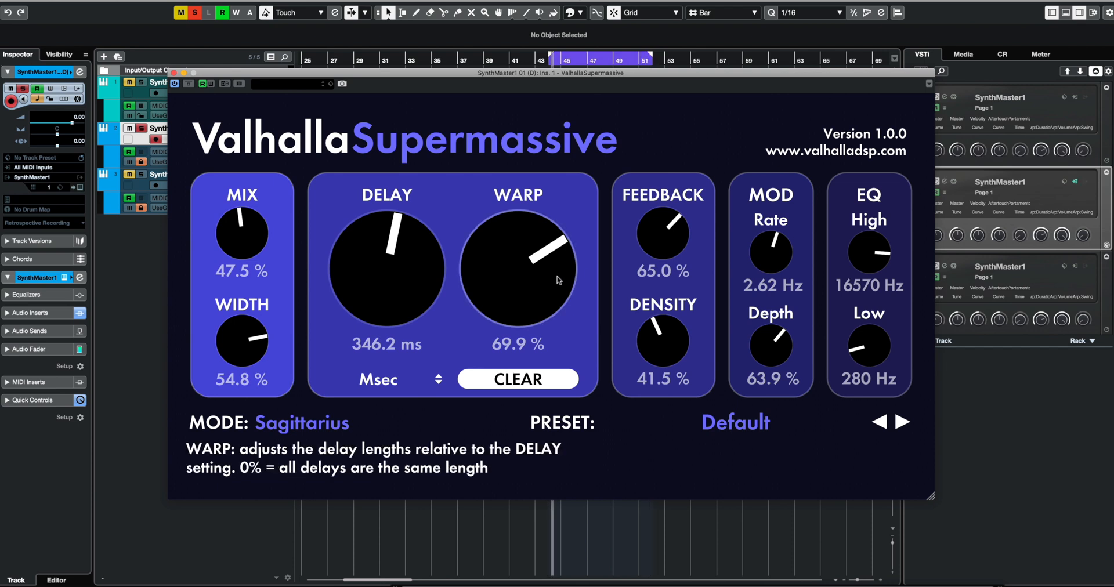
{"action": "left_click_drag", "start_coordinate": [505, 244], "coordinate": [505, 254]}
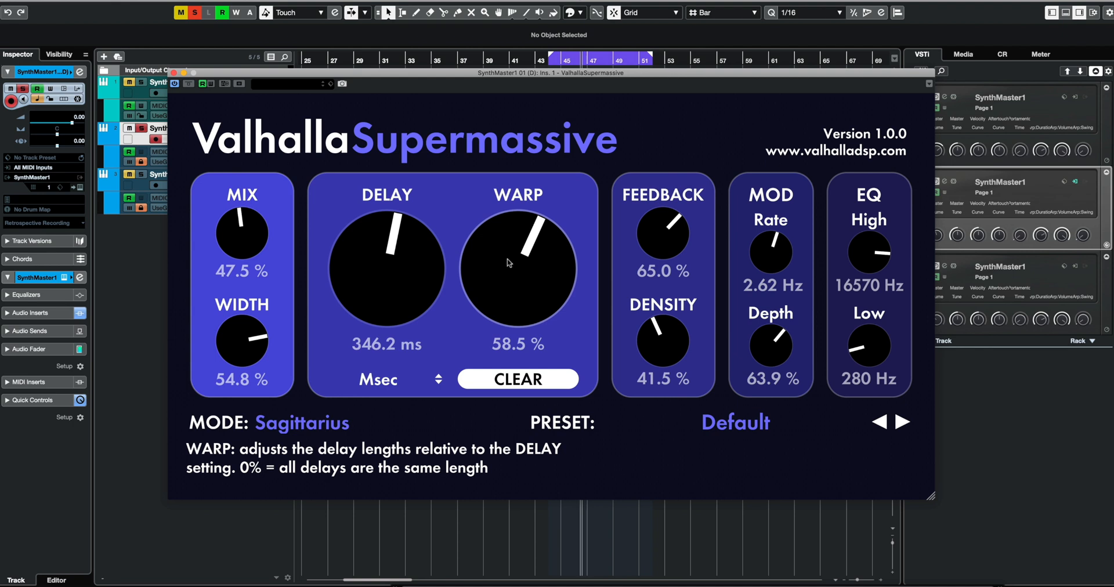
{"action": "left_click_drag", "start_coordinate": [430, 262], "coordinate": [432, 255]}
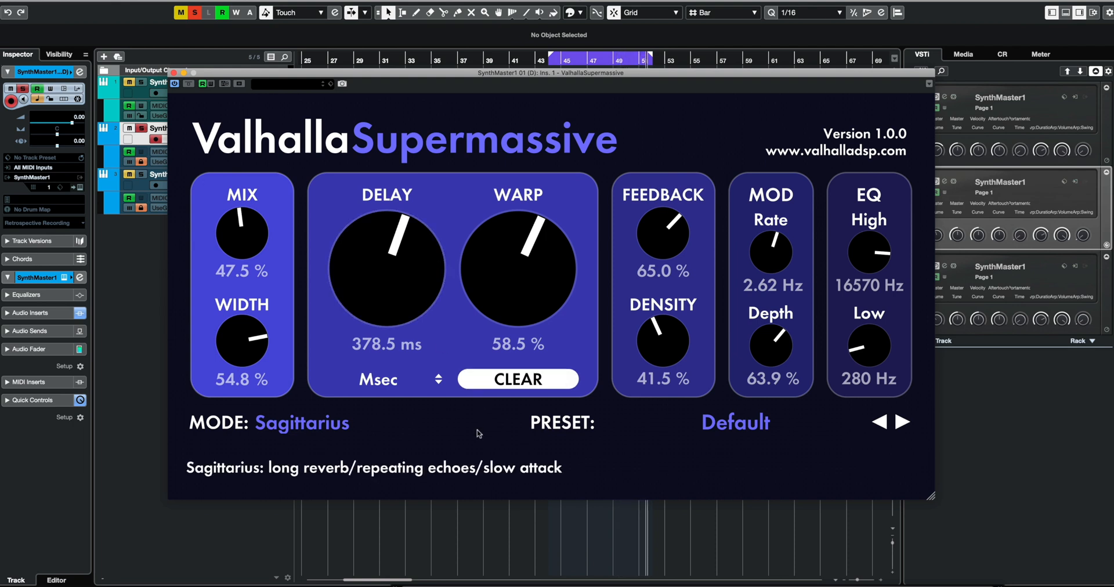
- Switch the delay mode to Great Annihilator and widen the effect to a Width of about 71.6%
{"action": "left_click", "coordinate": [332, 435]}
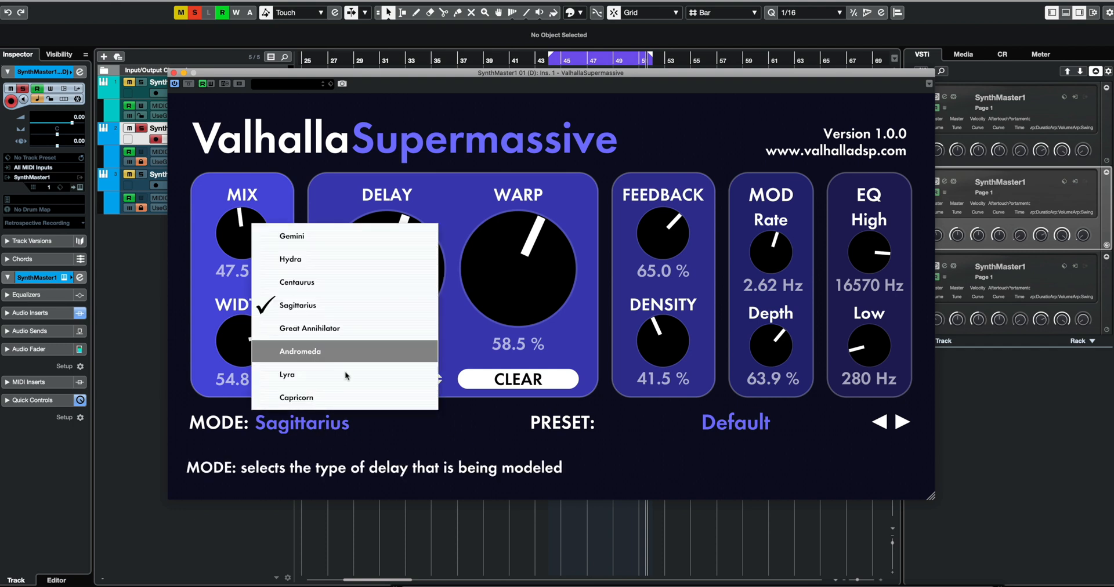
{"action": "left_click", "coordinate": [419, 427]}
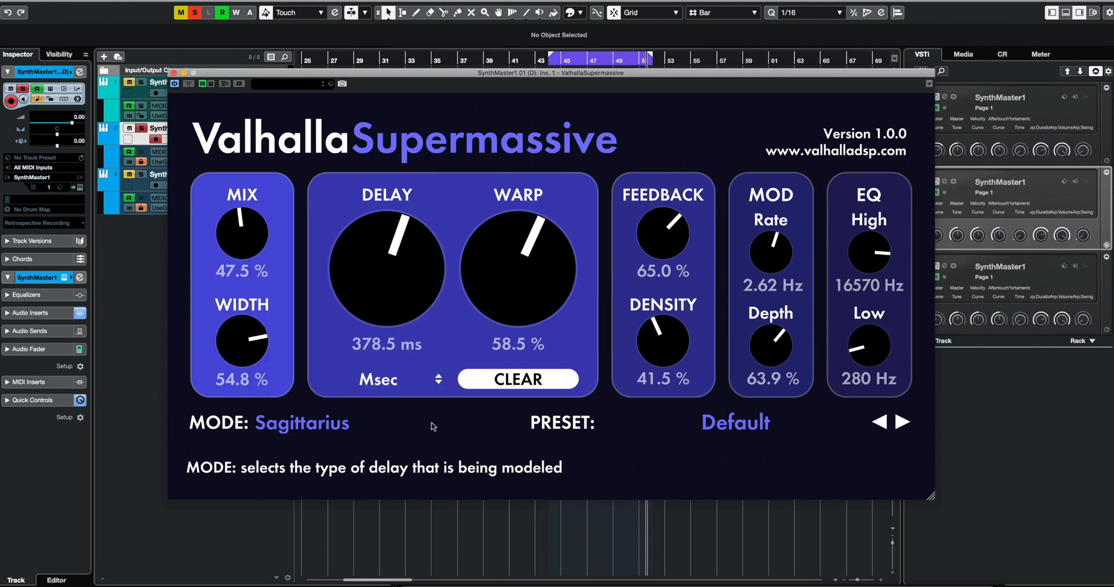
{"action": "left_click", "coordinate": [306, 424]}
{"action": "left_click", "coordinate": [308, 338]}
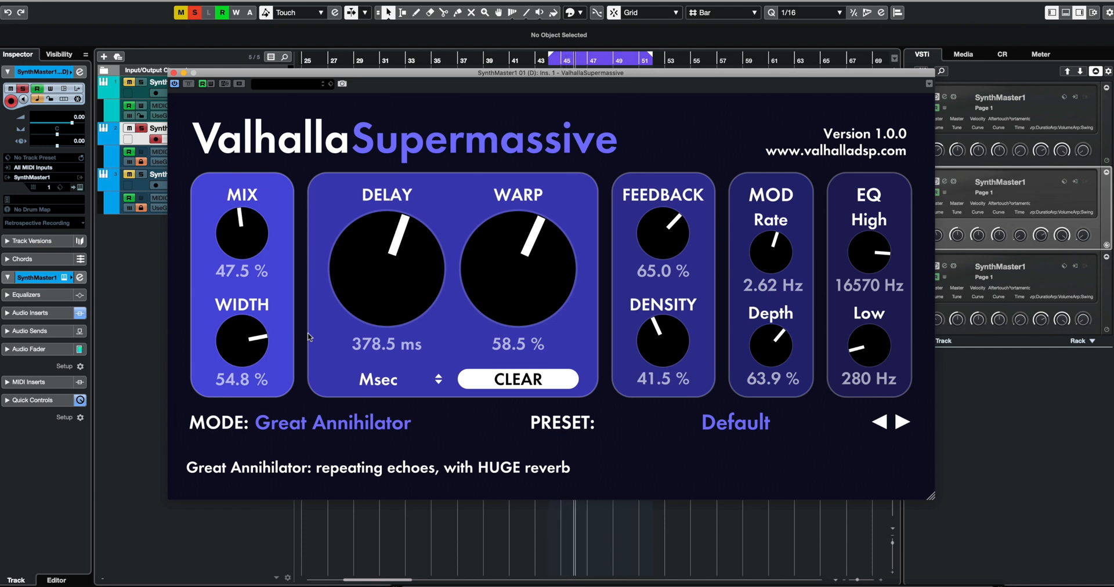
{"action": "mouse_move", "coordinate": [631, 332]}
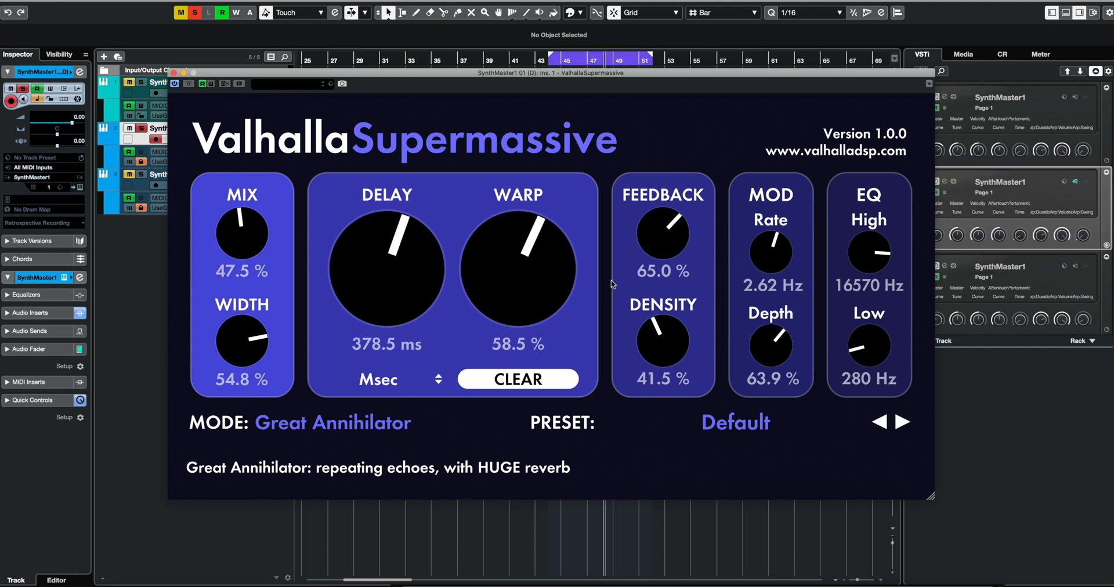
{"action": "left_click_drag", "start_coordinate": [254, 345], "coordinate": [256, 332]}
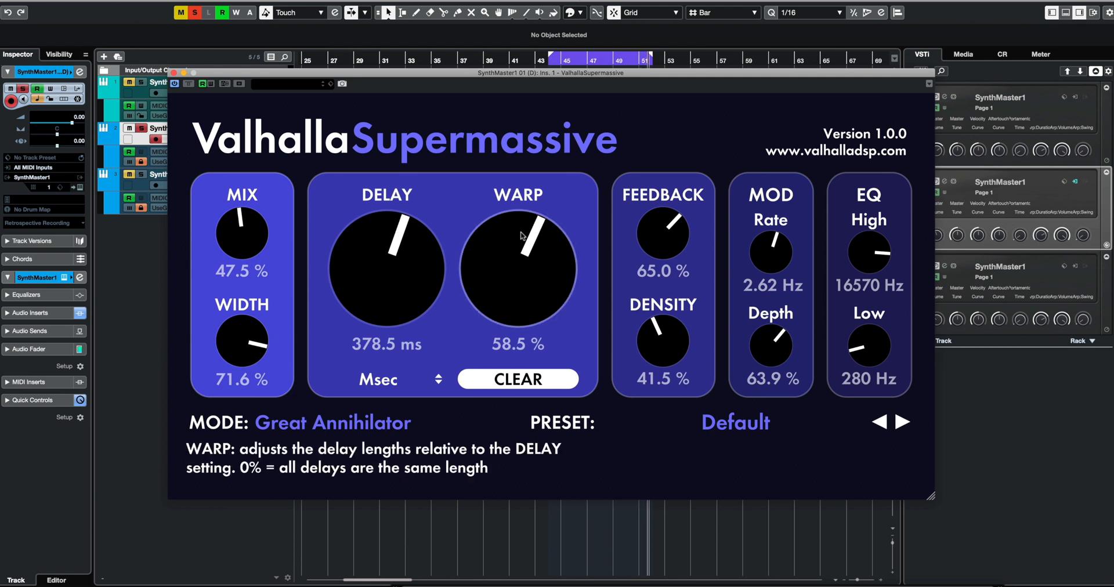
- Try Warp at about 28.8%, raise it to about 65.6%, and set Feedback to about 70.7% and Density to about 78.8%
{"action": "left_click_drag", "start_coordinate": [522, 235], "coordinate": [532, 286]}
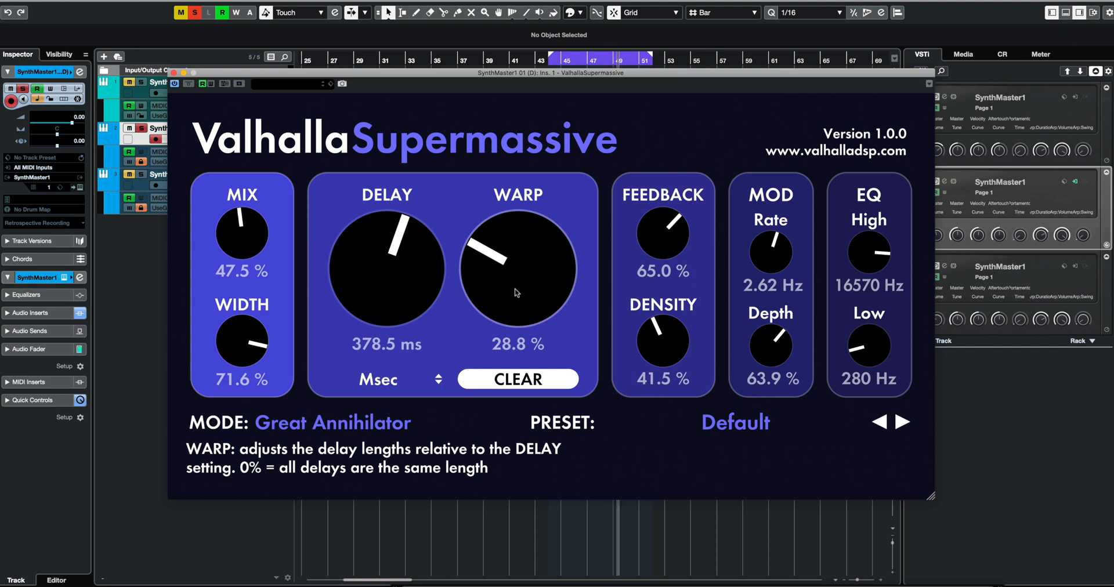
{"action": "left_click_drag", "start_coordinate": [528, 283], "coordinate": [578, 241]}
{"action": "left_click_drag", "start_coordinate": [656, 224], "coordinate": [656, 216]}
{"action": "left_click_drag", "start_coordinate": [664, 340], "coordinate": [672, 282]}
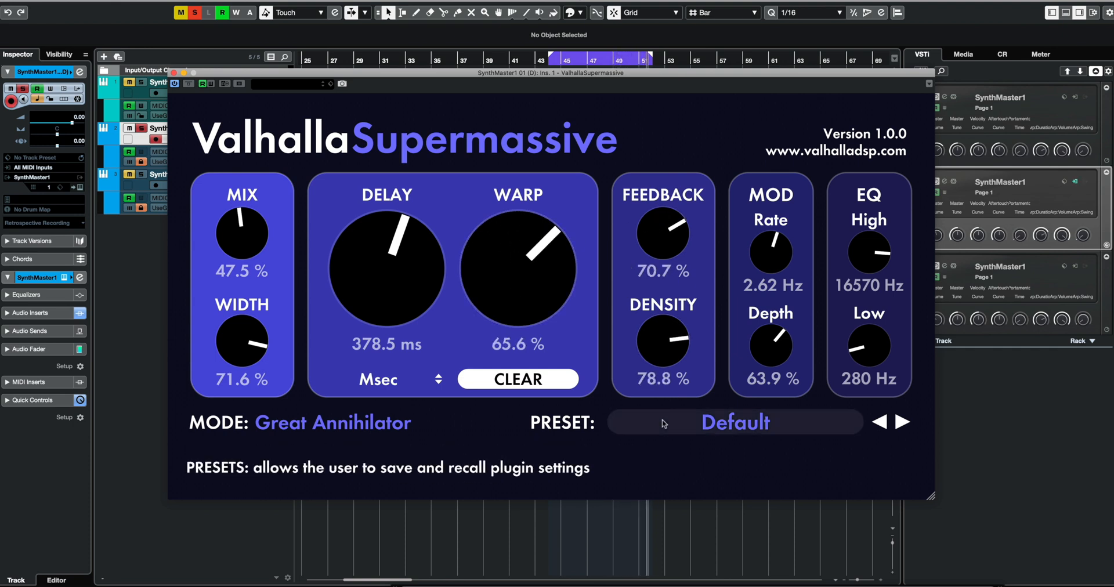
- Set the modulation Rate to 0.01 Hz and Depth to 0.0%, Warp to about 85.2%, Mix to 49.9%, Density to 82.0% and Feedback to 83.5%
{"action": "left_click_drag", "start_coordinate": [771, 252], "coordinate": [767, 441]}
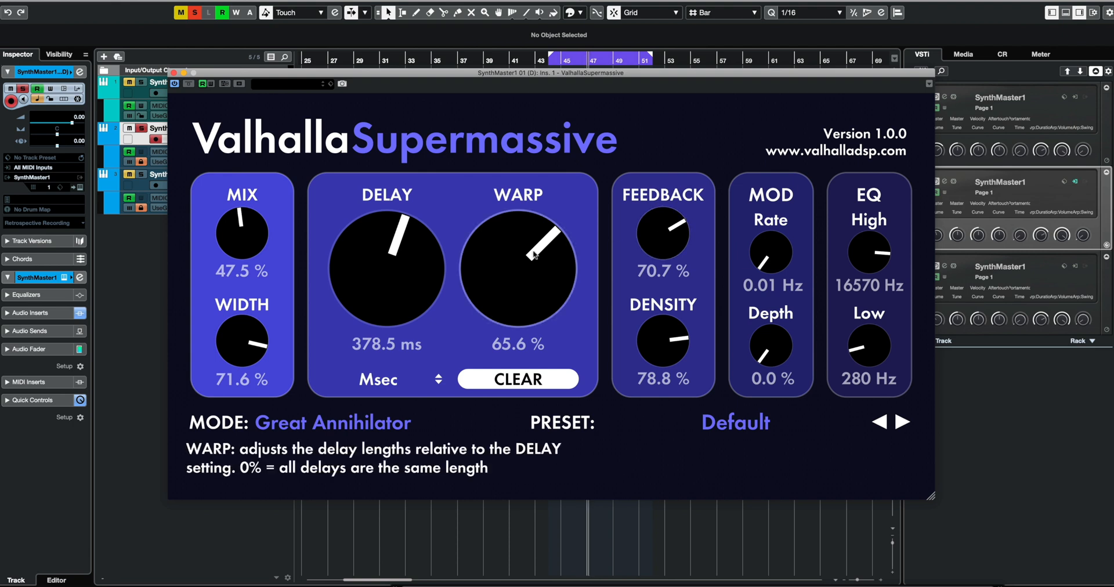
{"action": "left_click_drag", "start_coordinate": [518, 268], "coordinate": [518, 247]}
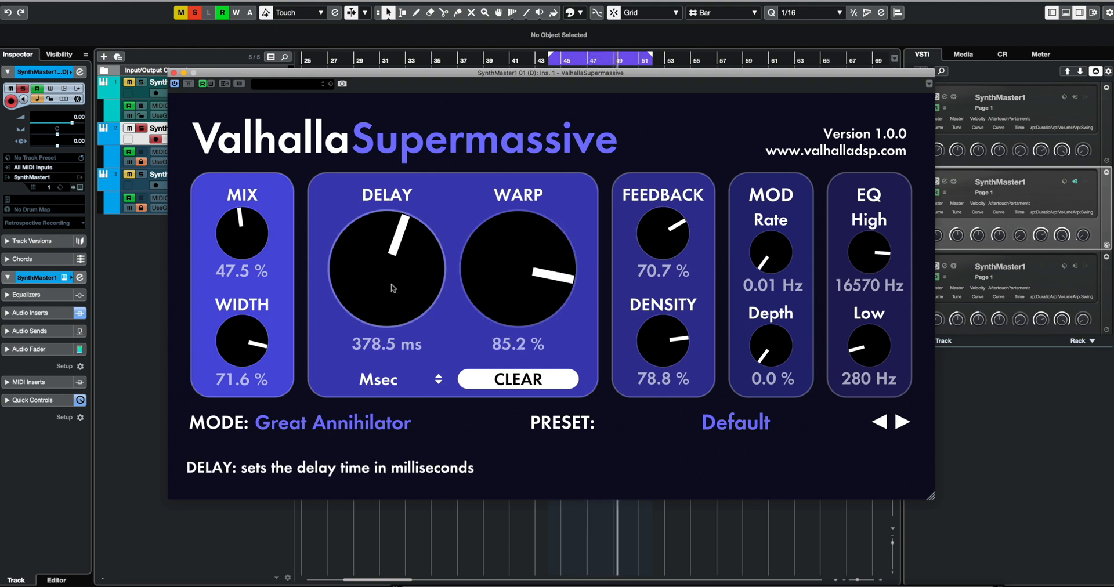
{"action": "left_click_drag", "start_coordinate": [244, 236], "coordinate": [244, 232]}
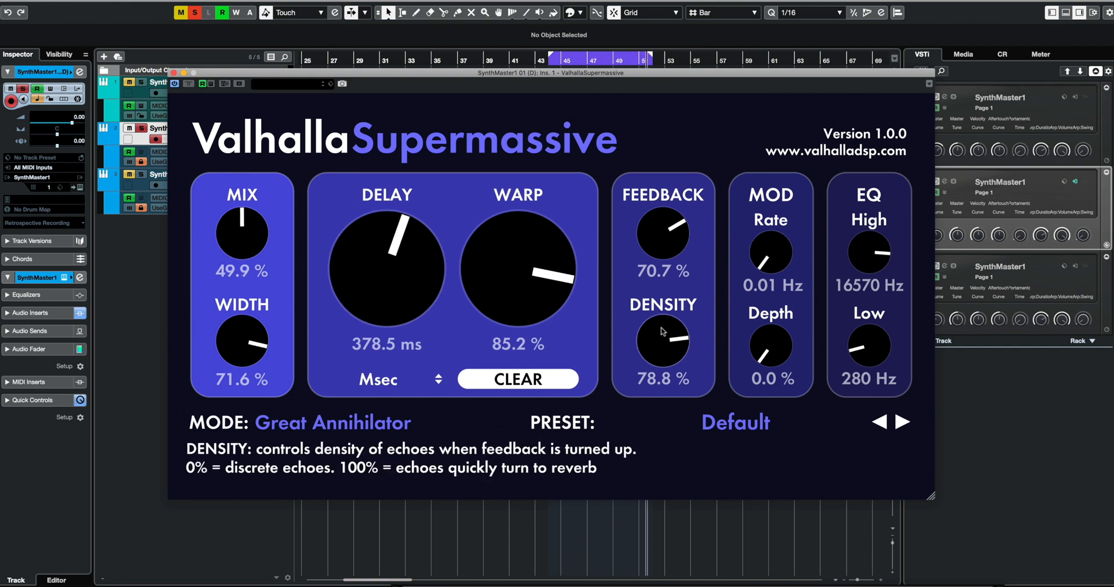
{"action": "left_click_drag", "start_coordinate": [665, 342], "coordinate": [666, 326]}
{"action": "left_click_drag", "start_coordinate": [667, 244], "coordinate": [672, 226]}
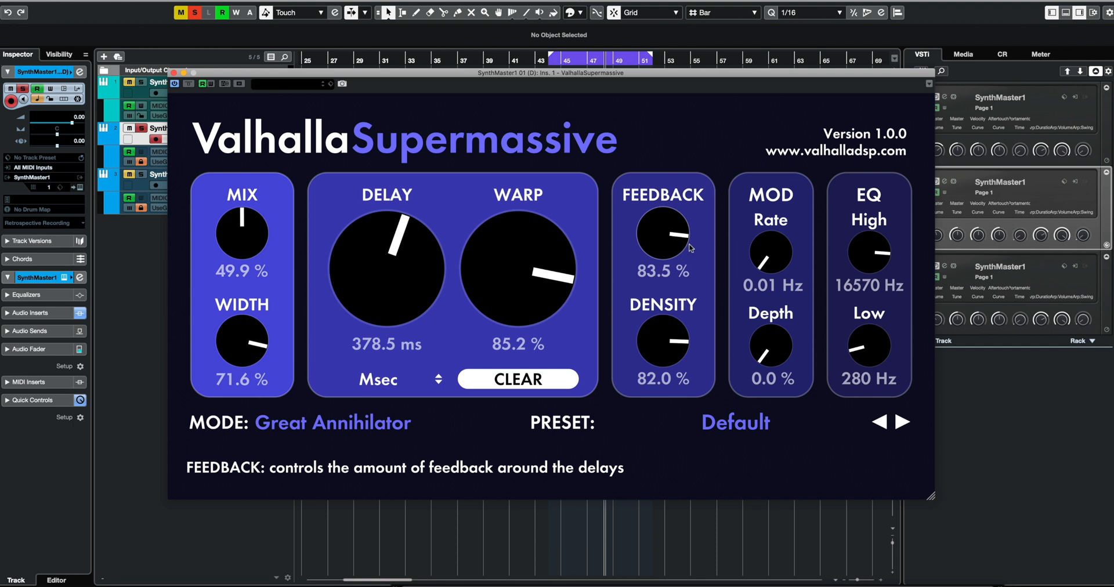
- Review the available delay modes and switch from Great Annihilator to Andromeda
{"action": "left_click", "coordinate": [324, 422]}
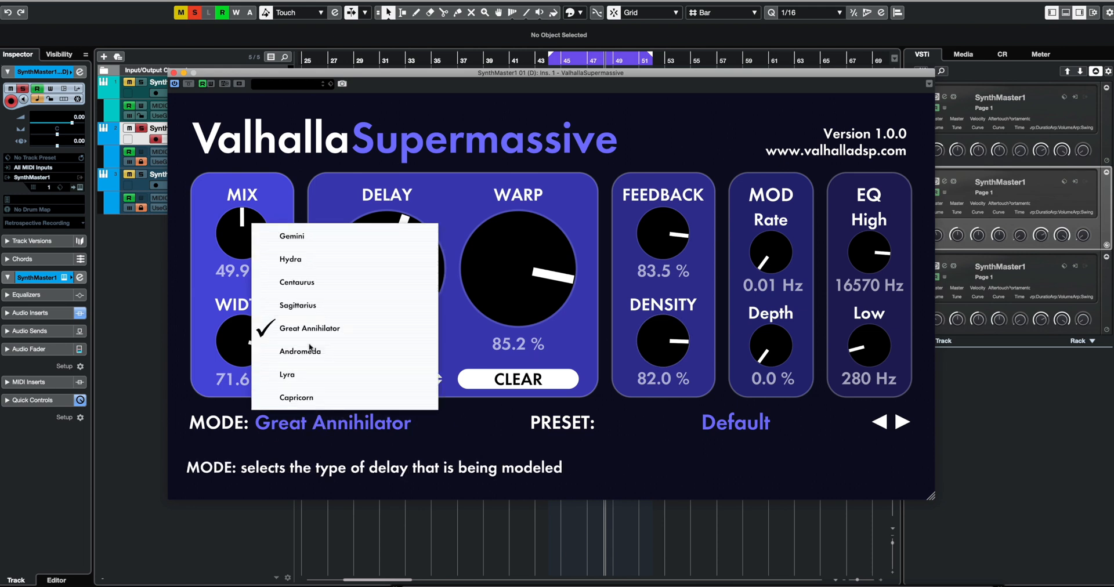
{"action": "left_click", "coordinate": [363, 328]}
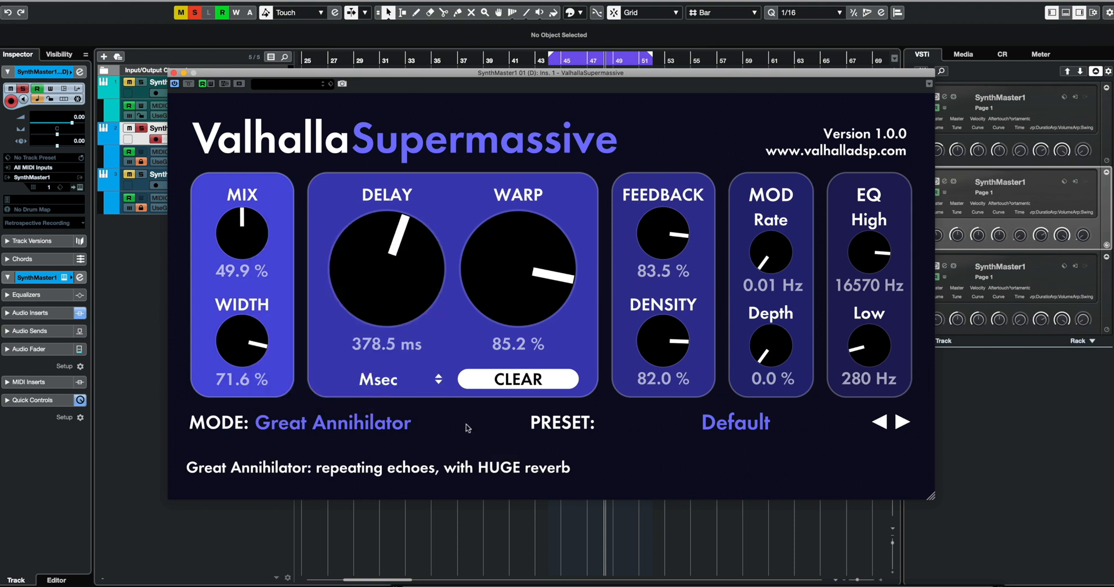
{"action": "left_click", "coordinate": [331, 428]}
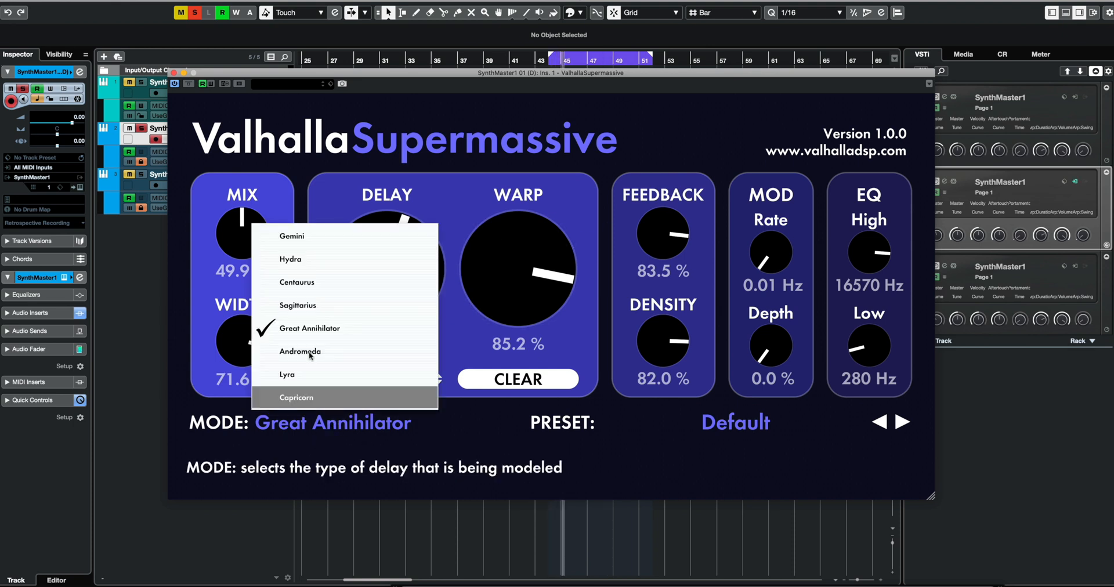
{"action": "left_click", "coordinate": [346, 355]}
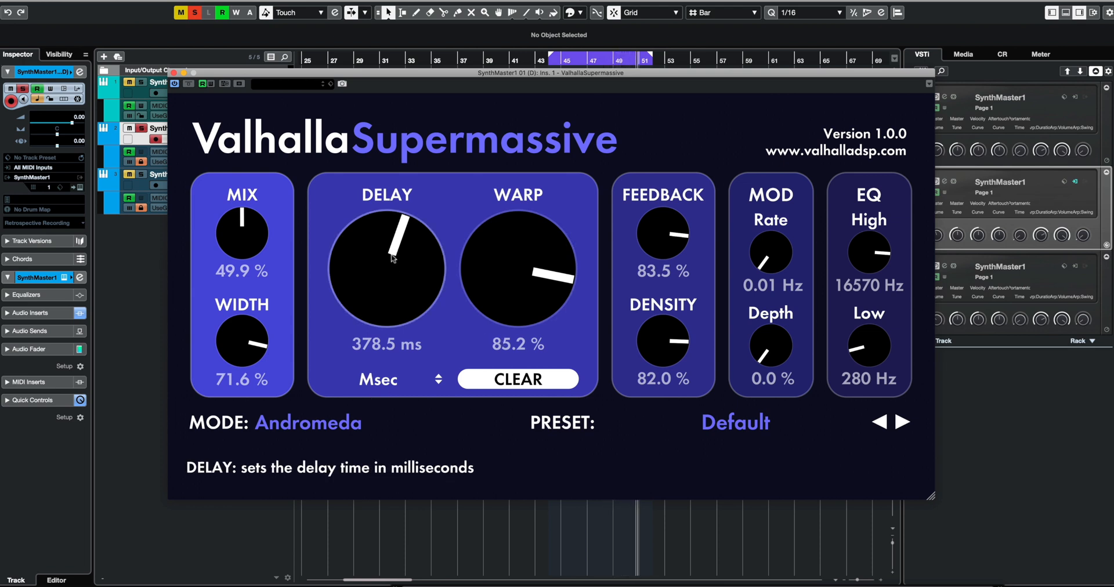
- Try a delay time of about 379.6 ms and switch the delay to Dotted note sync at 1/8
{"action": "left_click_drag", "start_coordinate": [392, 256], "coordinate": [390, 257]}
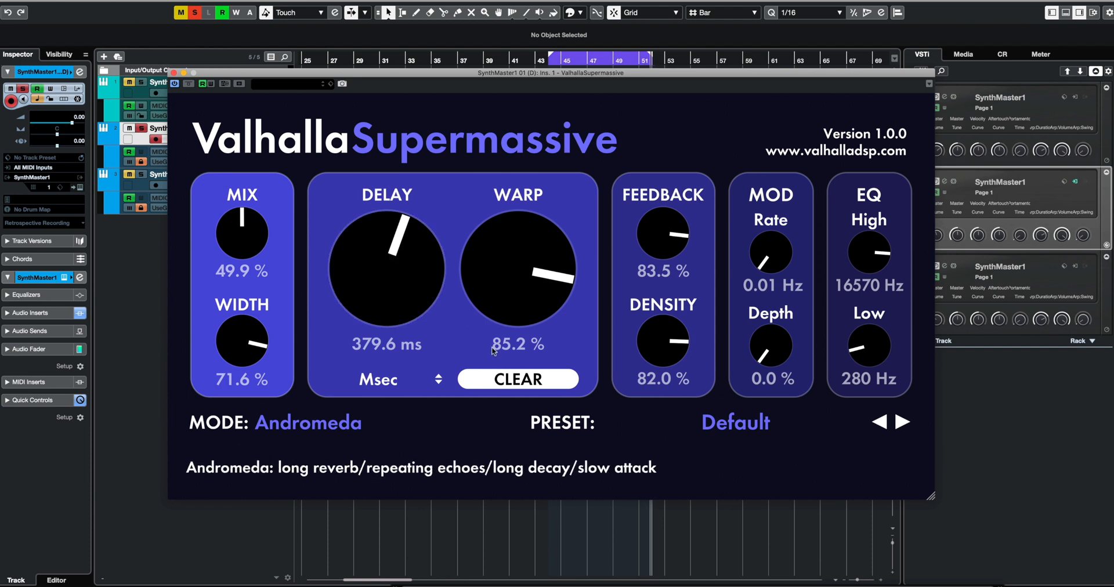
{"action": "left_click", "coordinate": [380, 380]}
{"action": "left_click", "coordinate": [360, 439]}
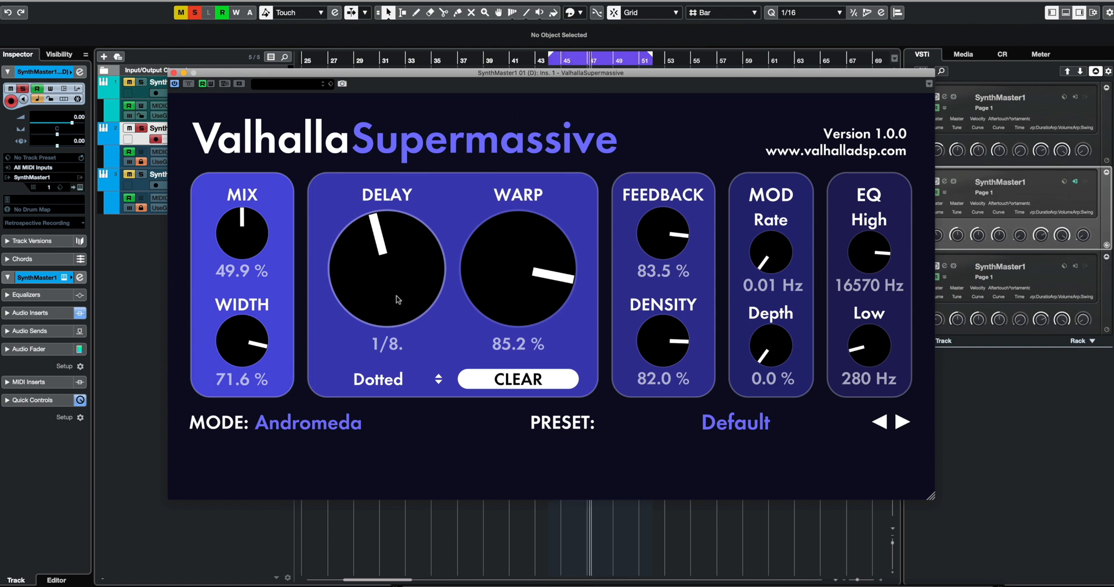
{"action": "mouse_move", "coordinate": [540, 250]}
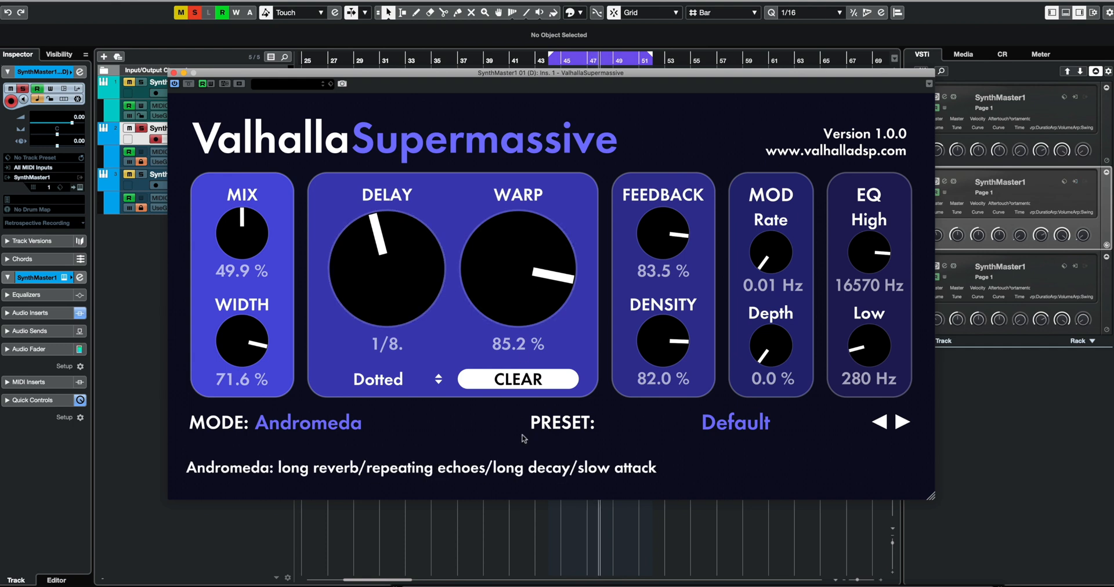
- Switch the delay mode to Lyra and raise both Feedback and Density to 100%
{"action": "mouse_move", "coordinate": [358, 421]}
{"action": "left_click", "coordinate": [297, 428]}
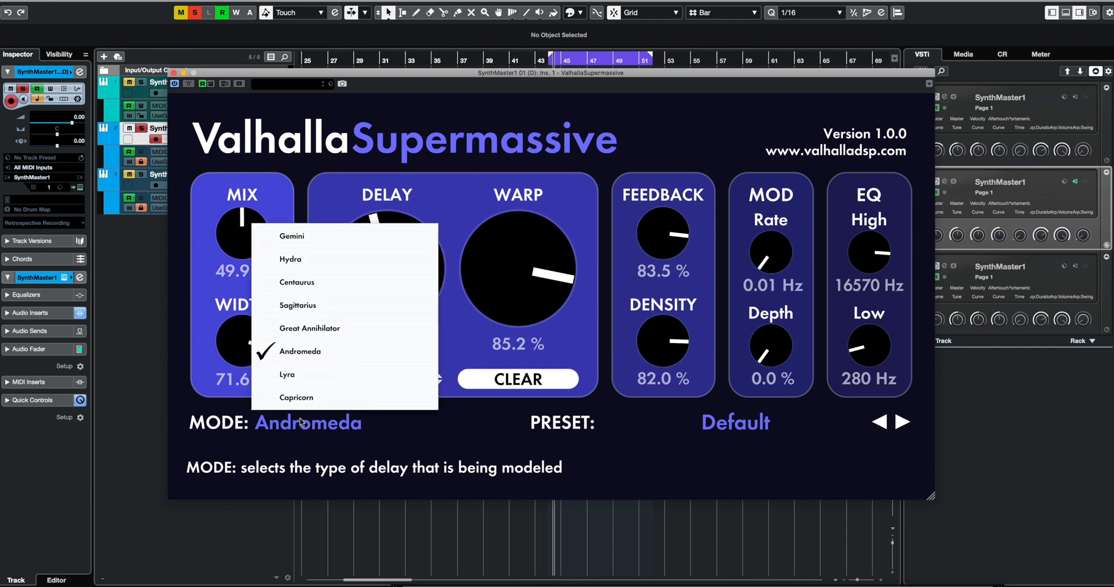
{"action": "left_click", "coordinate": [312, 379]}
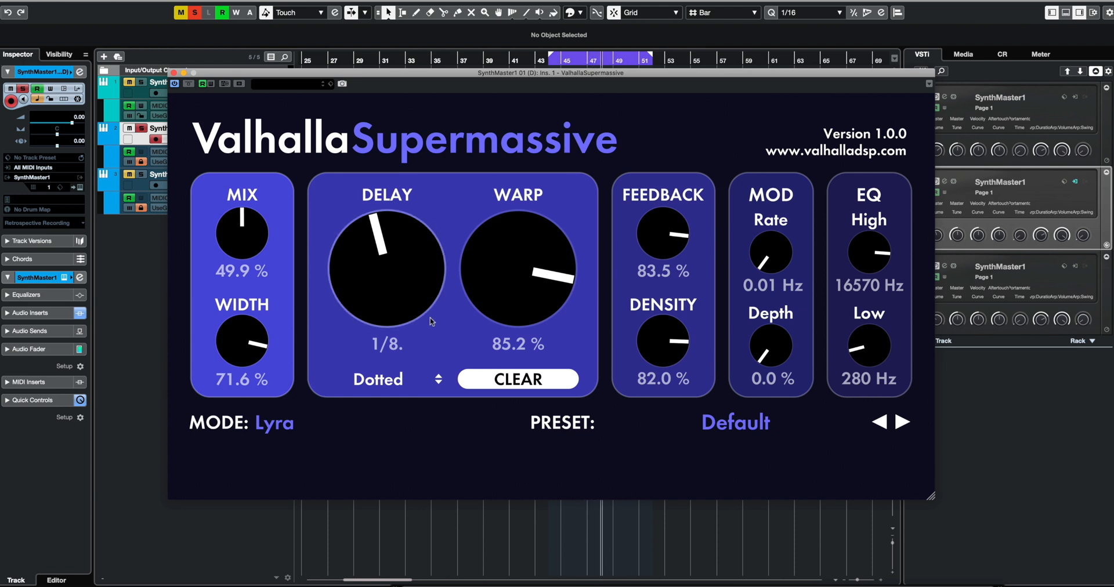
{"action": "left_click_drag", "start_coordinate": [671, 234], "coordinate": [651, 102]}
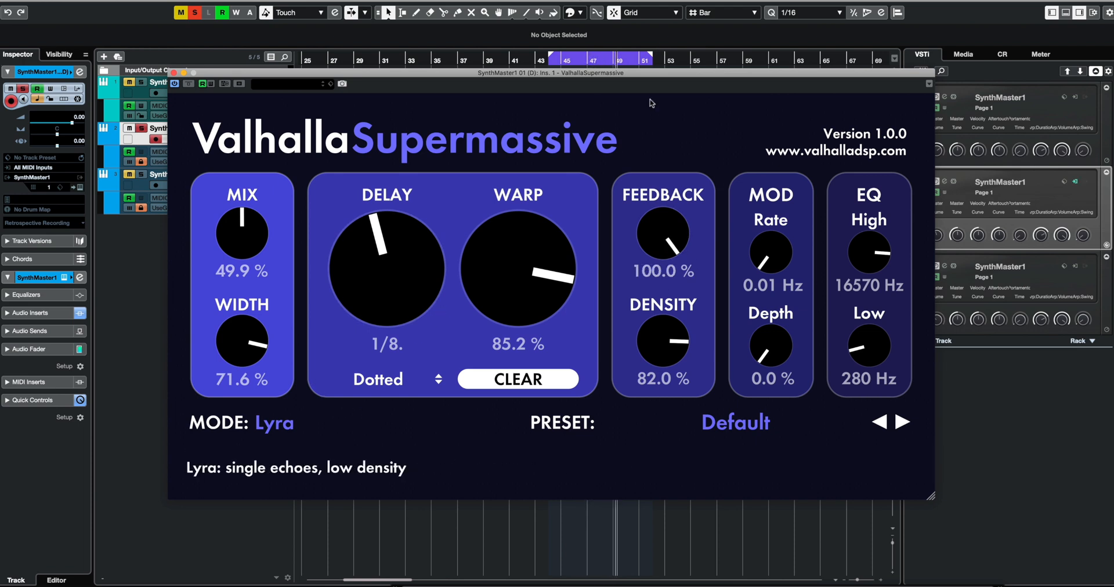
{"action": "left_click_drag", "start_coordinate": [661, 329], "coordinate": [657, 232]}
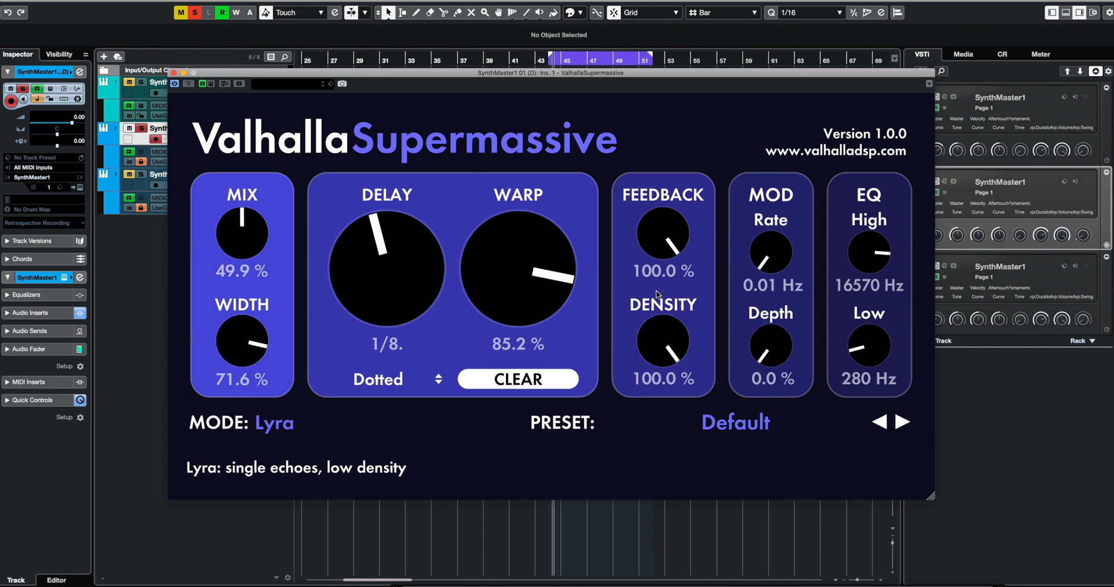
- Lower Density to about 64.9% and Feedback to about 36.2%, and gradually raise Density to about 87.9% and Feedback to about 82.2%
{"action": "left_click_drag", "start_coordinate": [664, 342], "coordinate": [665, 381]}
{"action": "left_click_drag", "start_coordinate": [661, 235], "coordinate": [659, 302]}
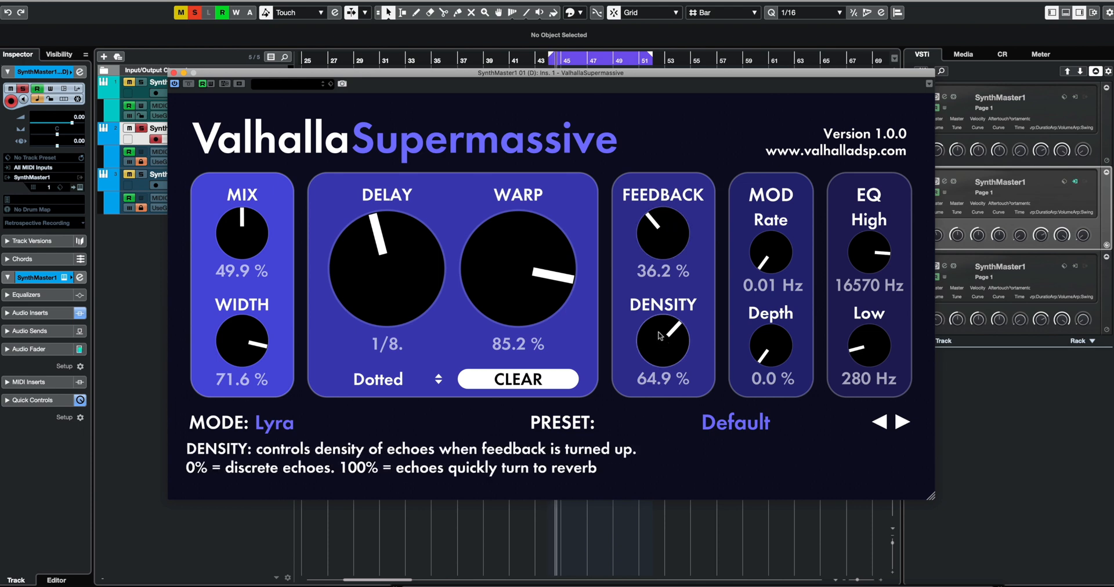
{"action": "left_click_drag", "start_coordinate": [653, 243], "coordinate": [653, 237]}
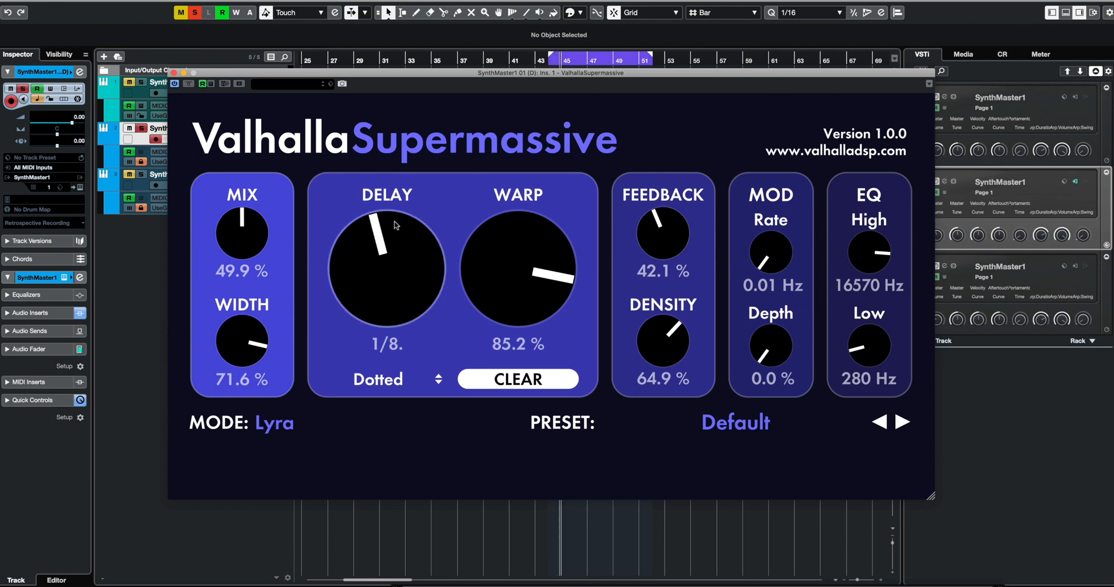
{"action": "left_click_drag", "start_coordinate": [664, 243], "coordinate": [672, 229]}
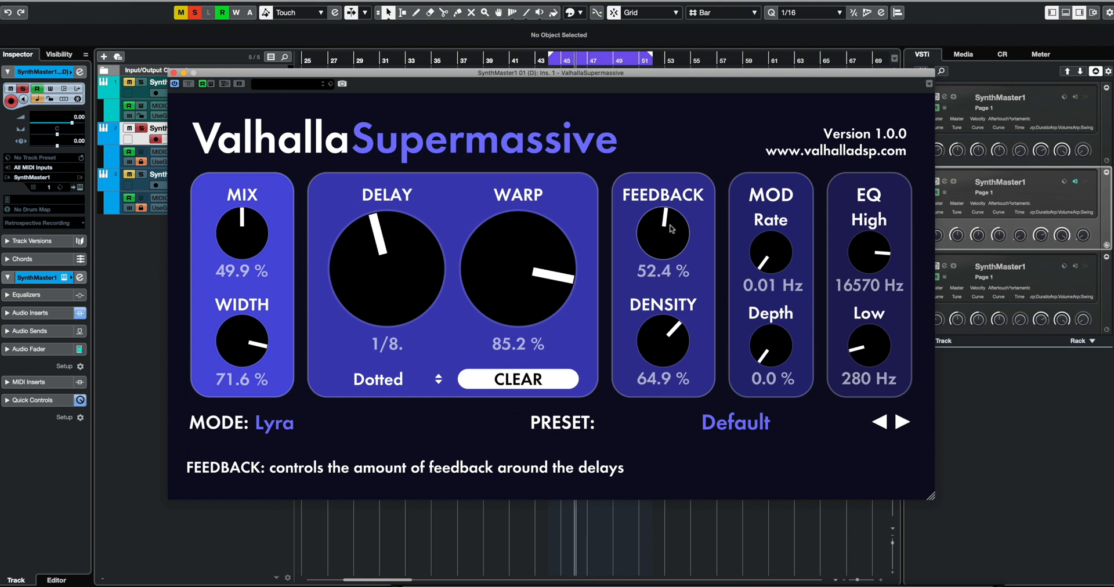
{"action": "left_click_drag", "start_coordinate": [673, 341], "coordinate": [678, 304]}
{"action": "left_click_drag", "start_coordinate": [671, 243], "coordinate": [664, 221]}
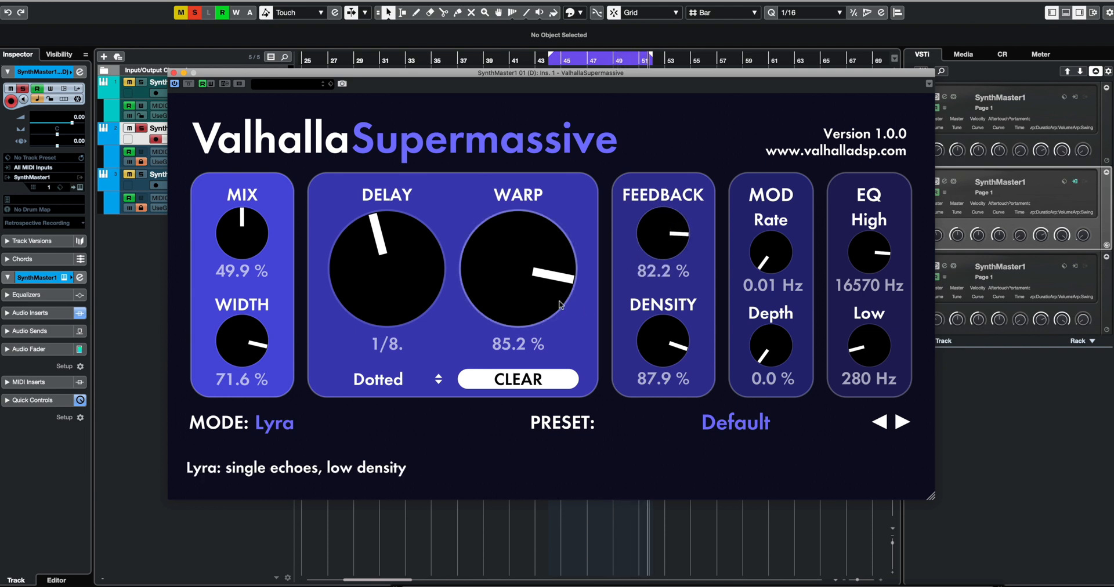
- Raise Warp to about 91.3% and switch the delay mode from Lyra to Capricorn
{"action": "left_click_drag", "start_coordinate": [543, 288], "coordinate": [542, 280]}
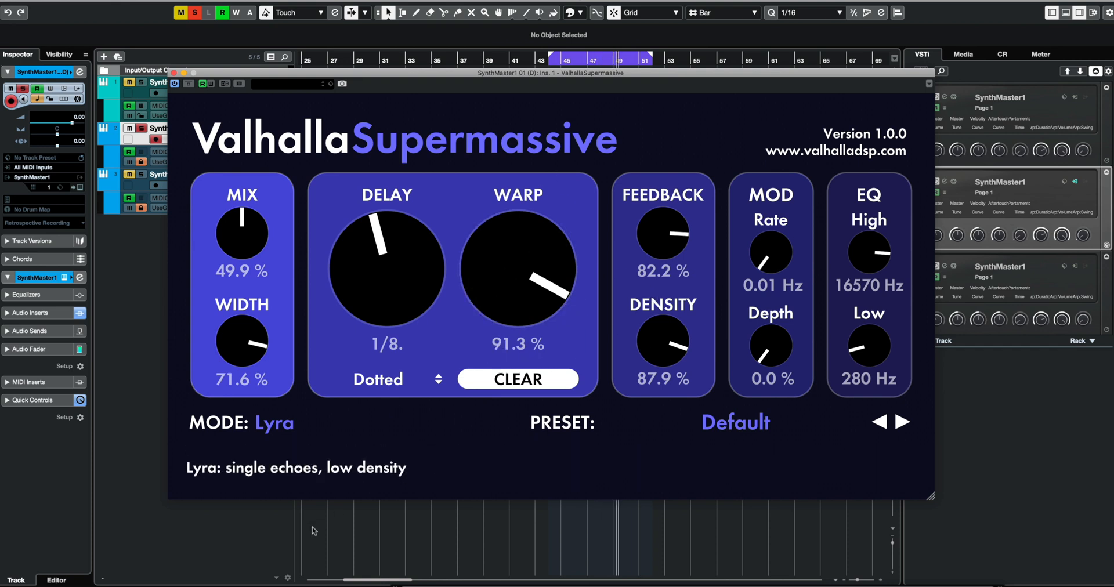
{"action": "left_click", "coordinate": [275, 426]}
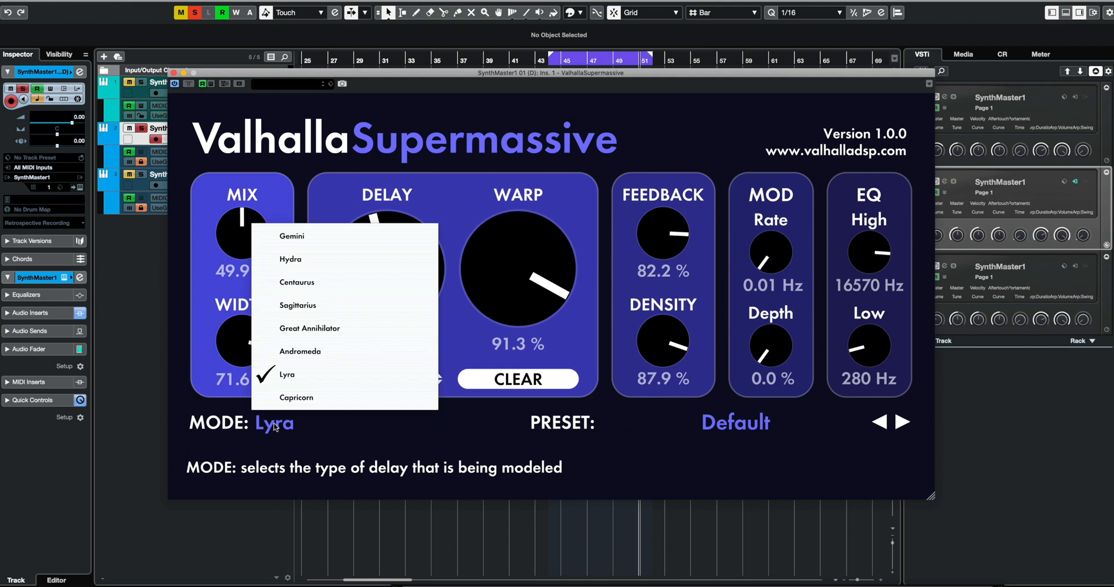
{"action": "left_click", "coordinate": [304, 399]}
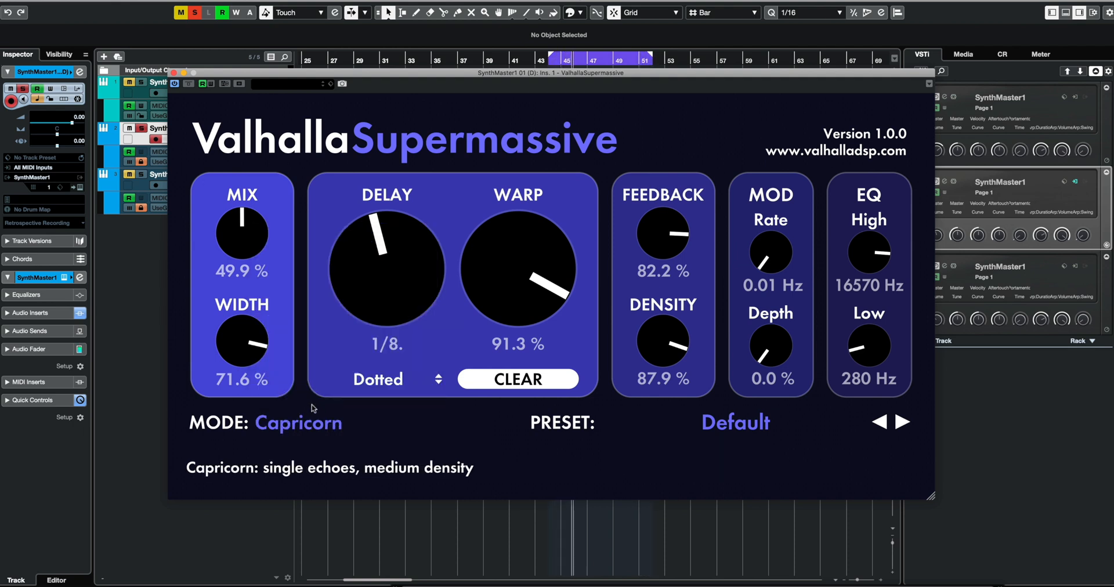
{"action": "left_click", "coordinate": [312, 410]}
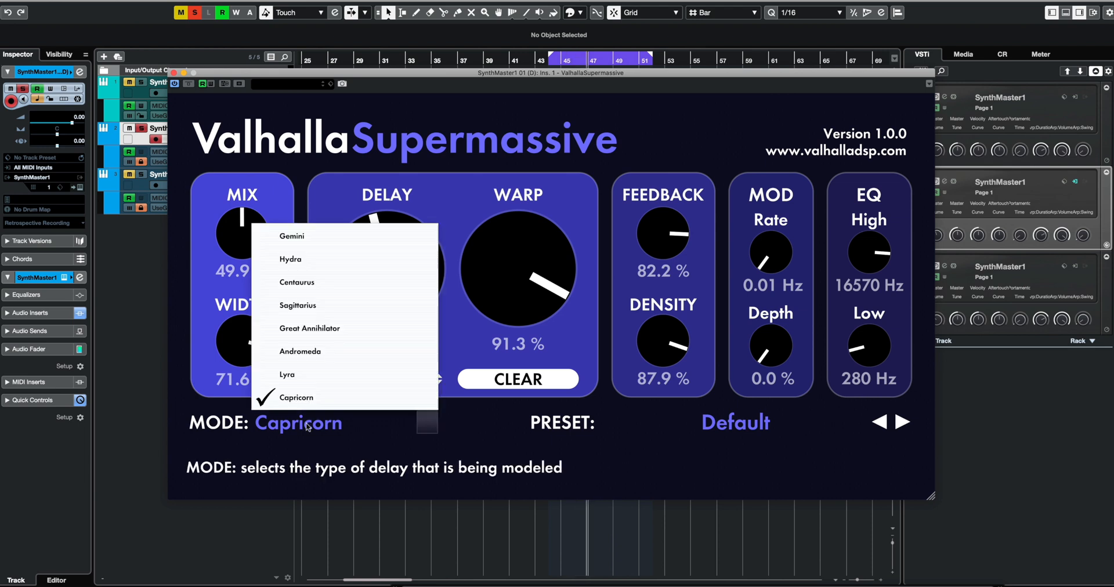
{"action": "left_click", "coordinate": [303, 400]}
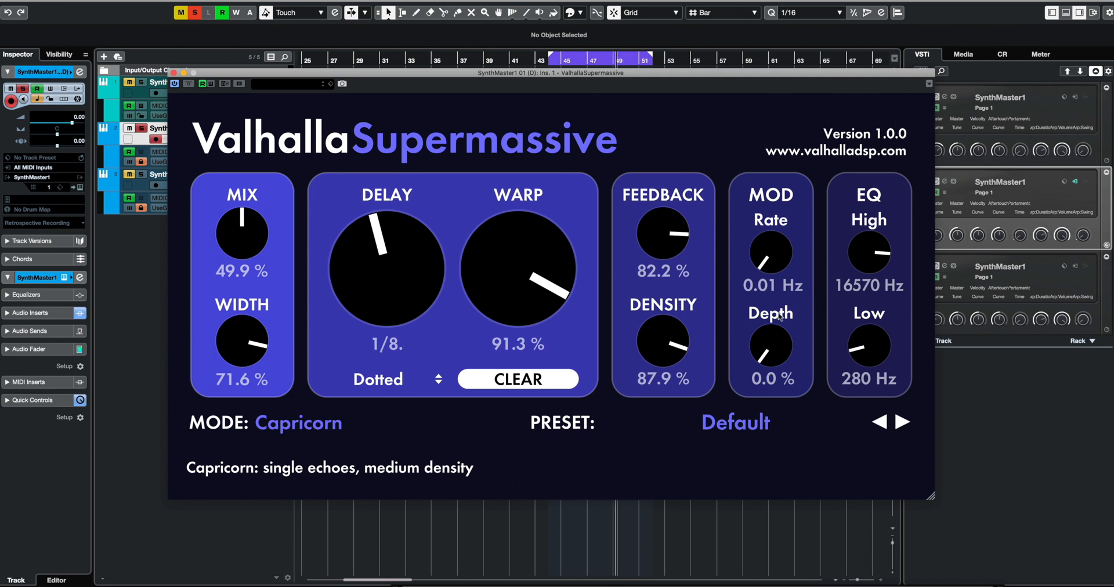
- Adjust Feedback and Density for the Capricorn mode, ending at about 87.5% Feedback and 81.8% Density
{"action": "mouse_move", "coordinate": [673, 331]}
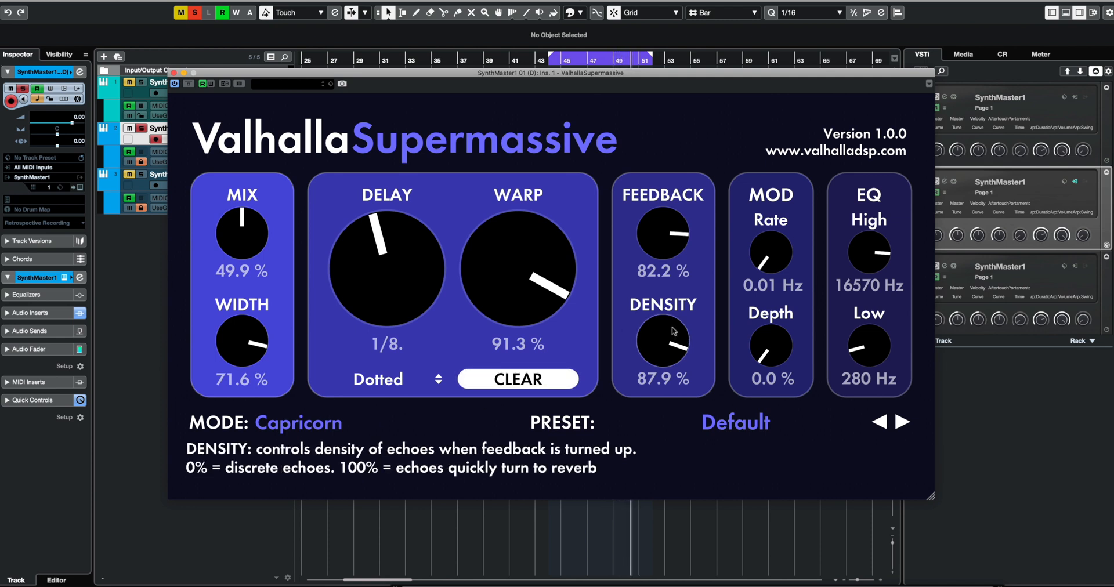
{"action": "left_click_drag", "start_coordinate": [670, 234], "coordinate": [671, 258]}
{"action": "left_click_drag", "start_coordinate": [674, 330], "coordinate": [672, 361]}
{"action": "left_click_drag", "start_coordinate": [669, 239], "coordinate": [667, 309]}
{"action": "mouse_move", "coordinate": [661, 237]}
{"action": "left_mouse_down"}
{"action": "mouse_move", "coordinate": [676, 231]}
{"action": "mouse_move", "coordinate": [673, 242]}
{"action": "left_mouse_up"}
{"action": "left_click_drag", "start_coordinate": [676, 342], "coordinate": [679, 312]}
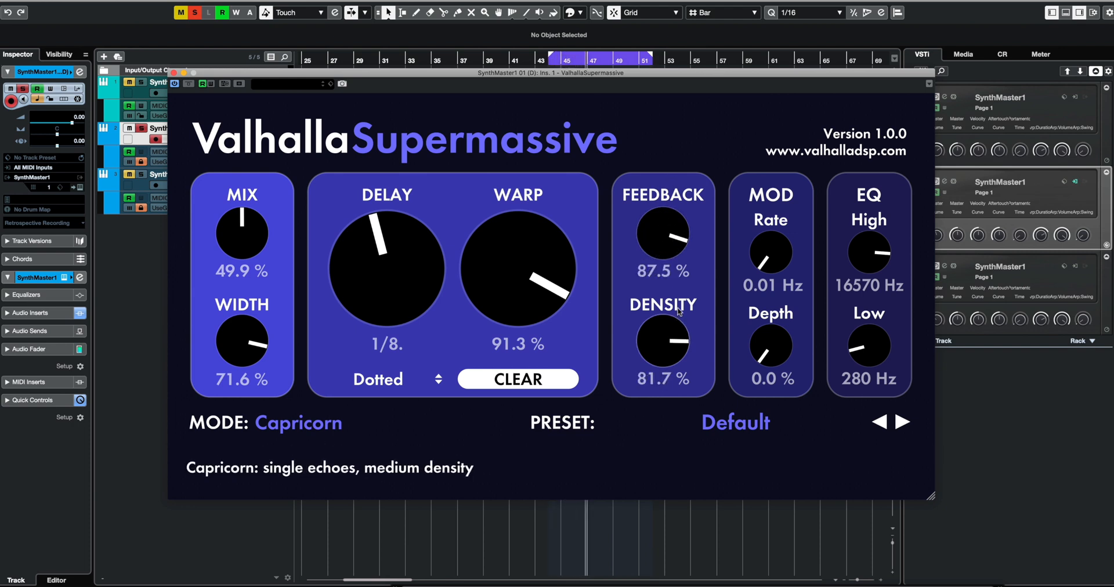
- Set the modulation Rate to about 0.46 Hz with Depth at about 82%, and raise the Low EQ cutoff to about 410 Hz
{"action": "left_click_drag", "start_coordinate": [768, 259], "coordinate": [769, 200]}
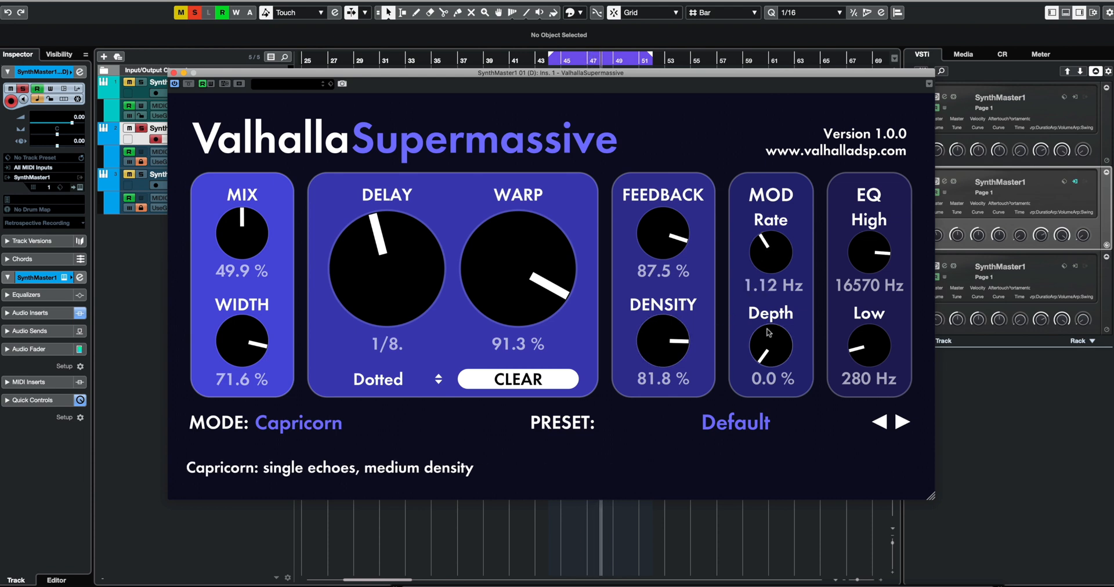
{"action": "left_click_drag", "start_coordinate": [769, 349], "coordinate": [771, 277]}
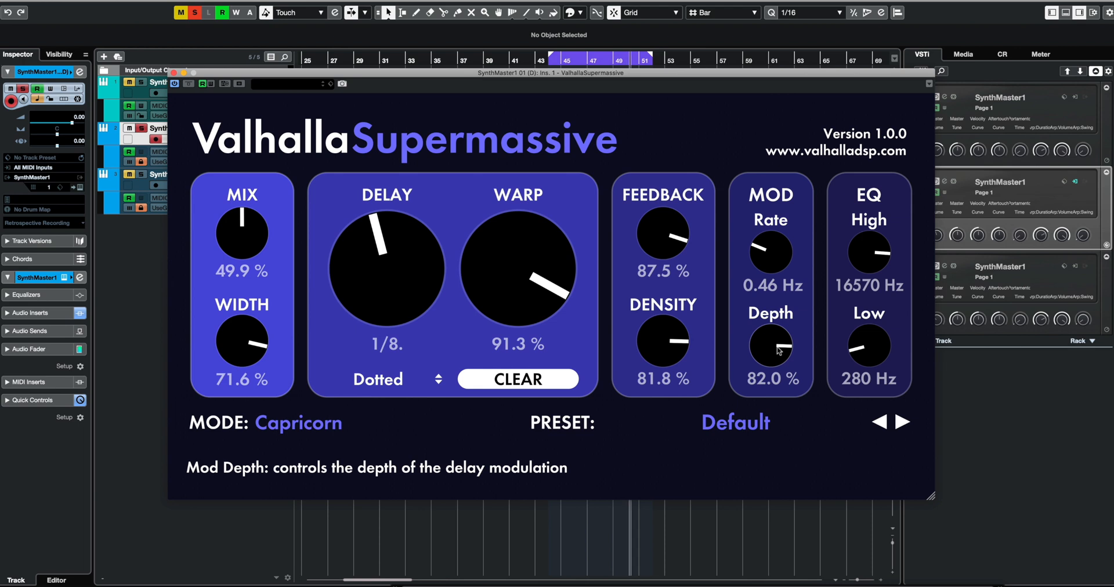
{"action": "left_click_drag", "start_coordinate": [869, 346], "coordinate": [867, 322]}
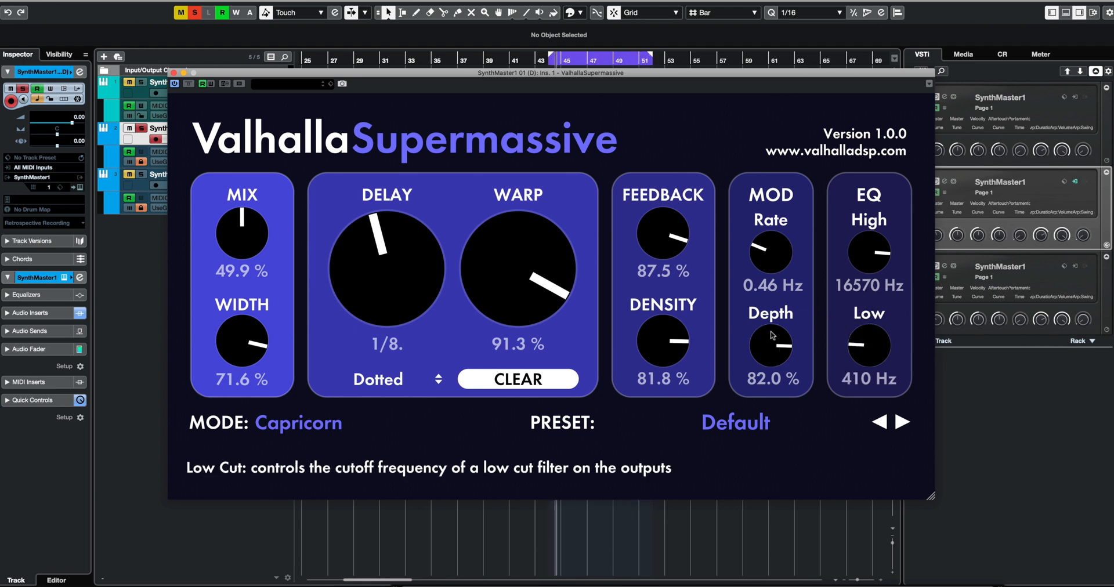
- Try Width at -100%, bring it to about -54.4%, and lower Warp to about 17%
{"action": "left_click_drag", "start_coordinate": [250, 311], "coordinate": [273, 480]}
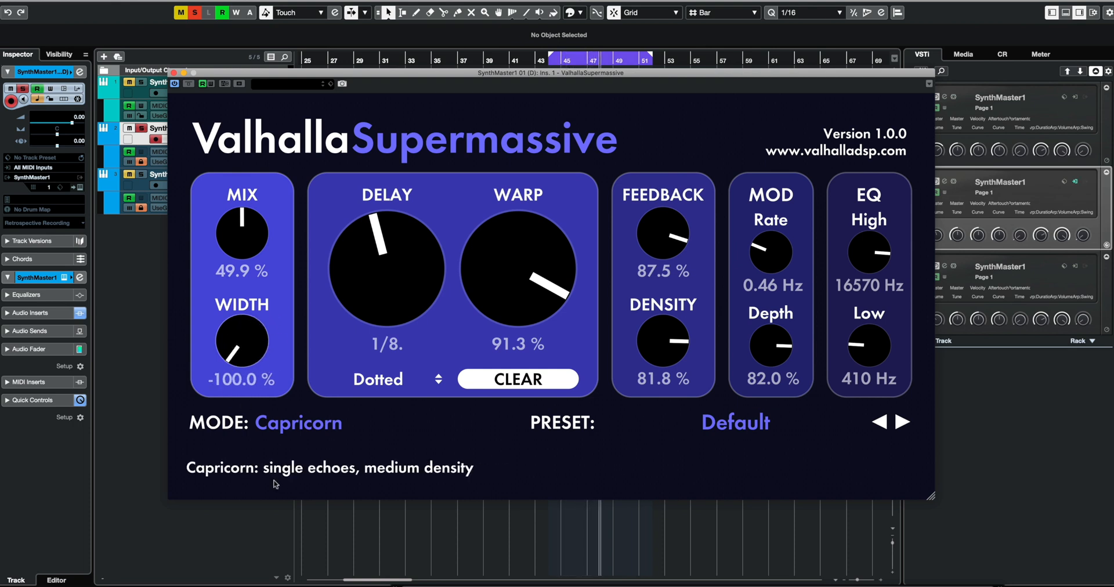
{"action": "left_click_drag", "start_coordinate": [244, 339], "coordinate": [246, 316]}
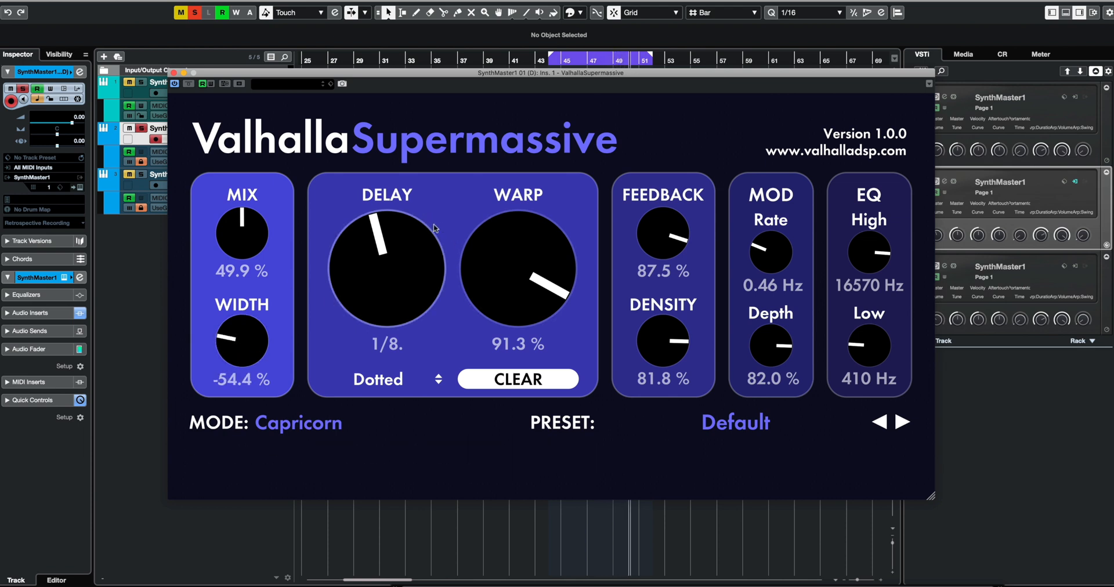
{"action": "left_click_drag", "start_coordinate": [520, 249], "coordinate": [508, 353]}
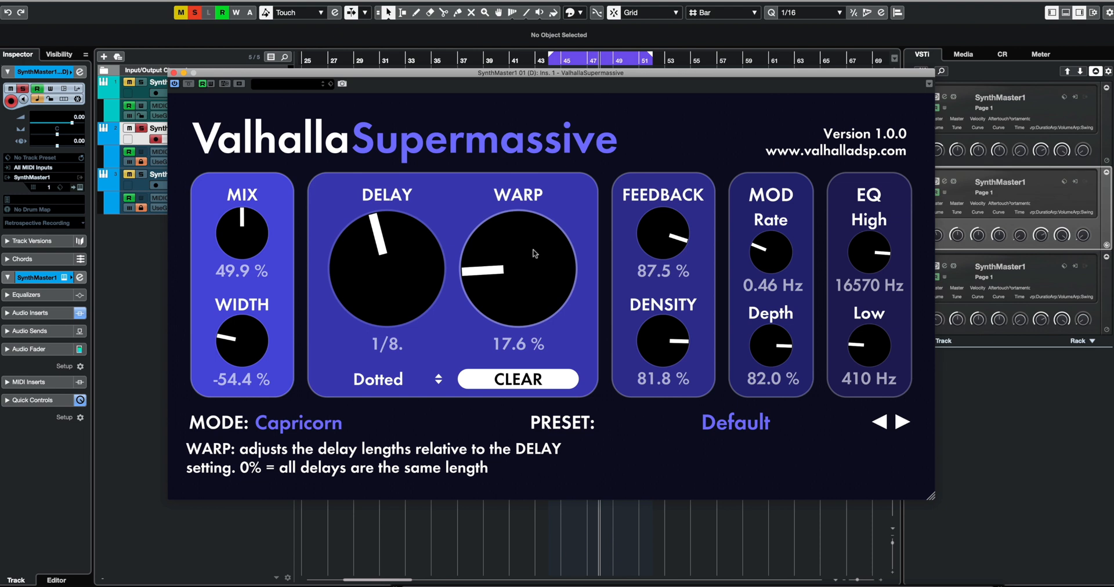
{"action": "scroll", "coordinate": [534, 253], "scroll_direction": "down", "scroll_amount": 1}
{"action": "left_click", "coordinate": [272, 428]}
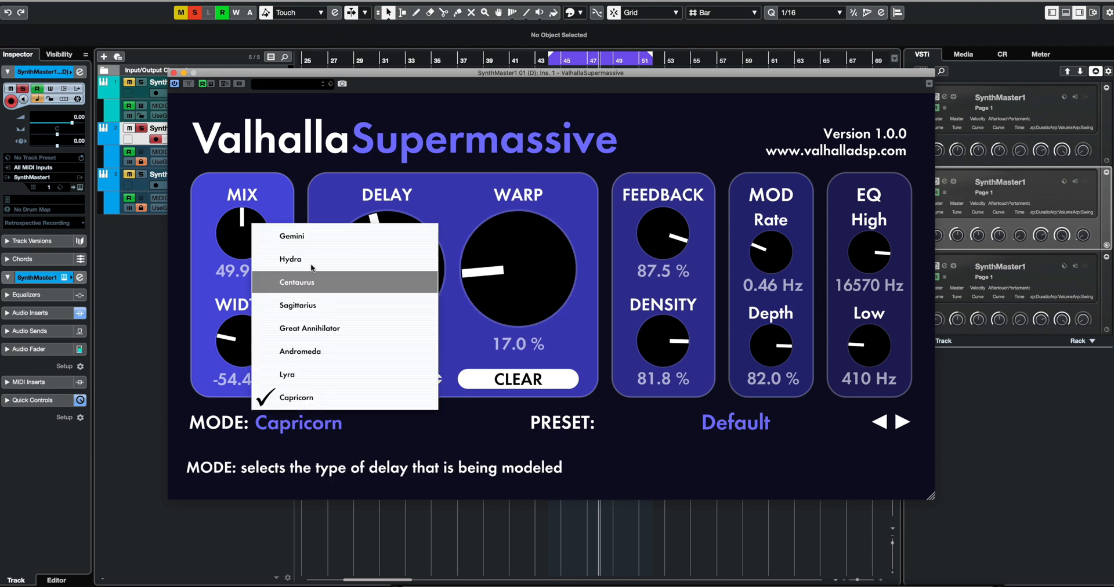
{"action": "left_click", "coordinate": [415, 435]}
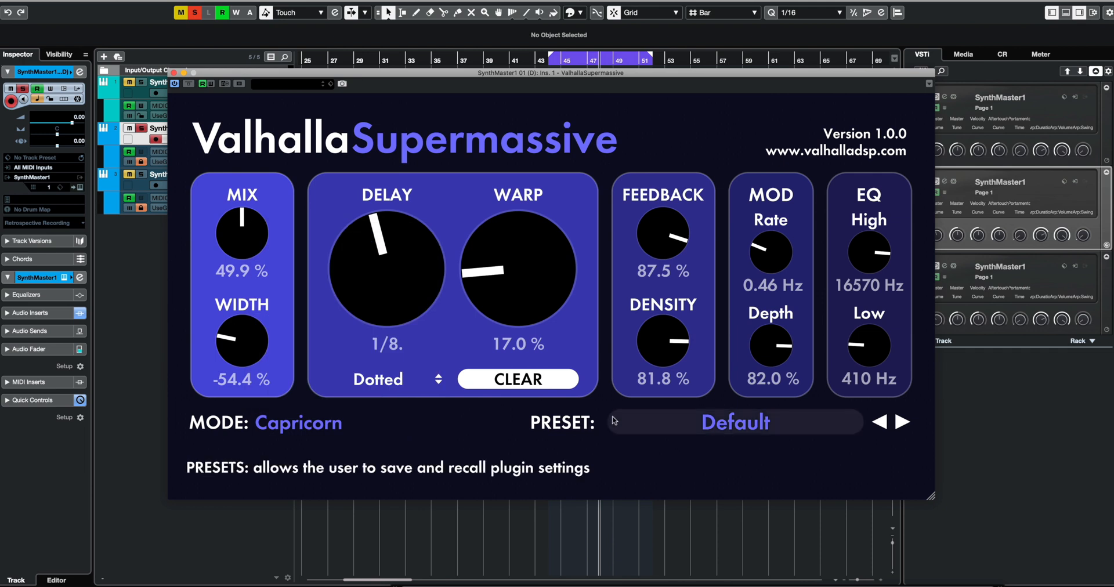
- Load the Lead Synth Delay preset from the Synth group of the Echoes presets
{"action": "left_click", "coordinate": [614, 421]}
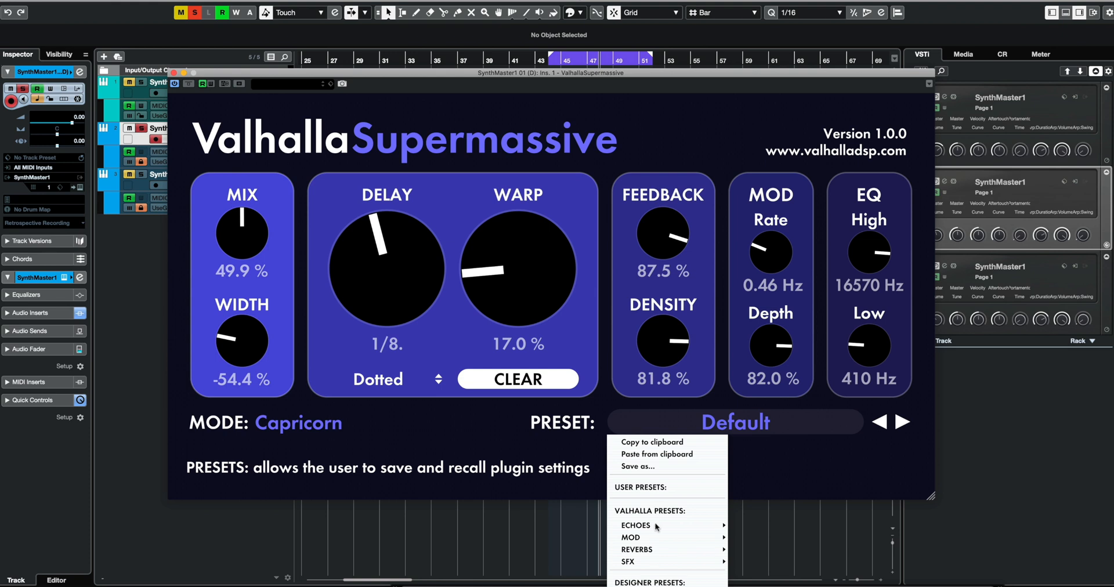
{"action": "mouse_move", "coordinate": [656, 527]}
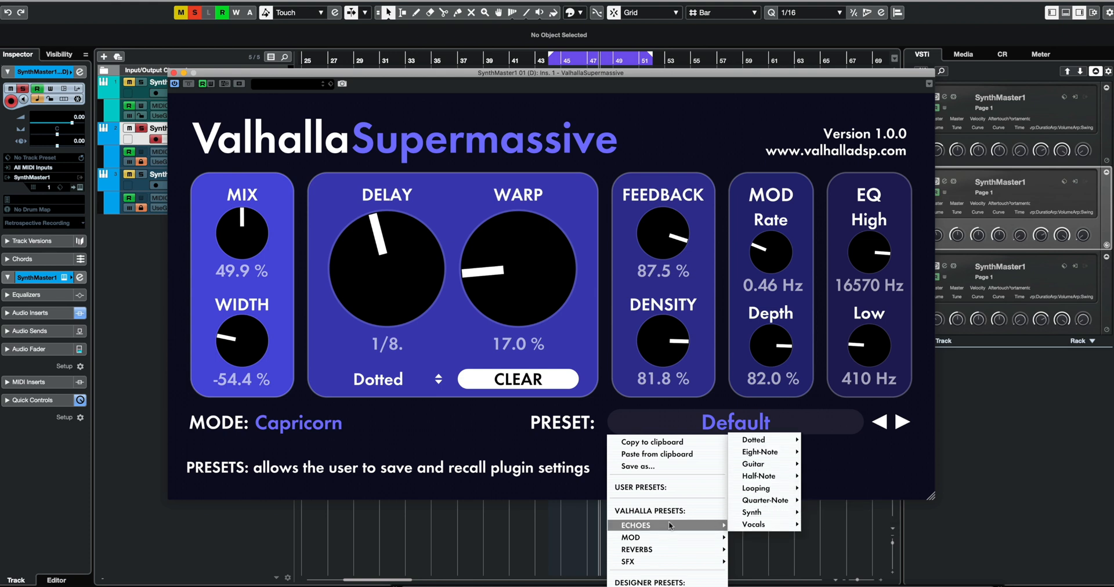
{"action": "mouse_move", "coordinate": [784, 514]}
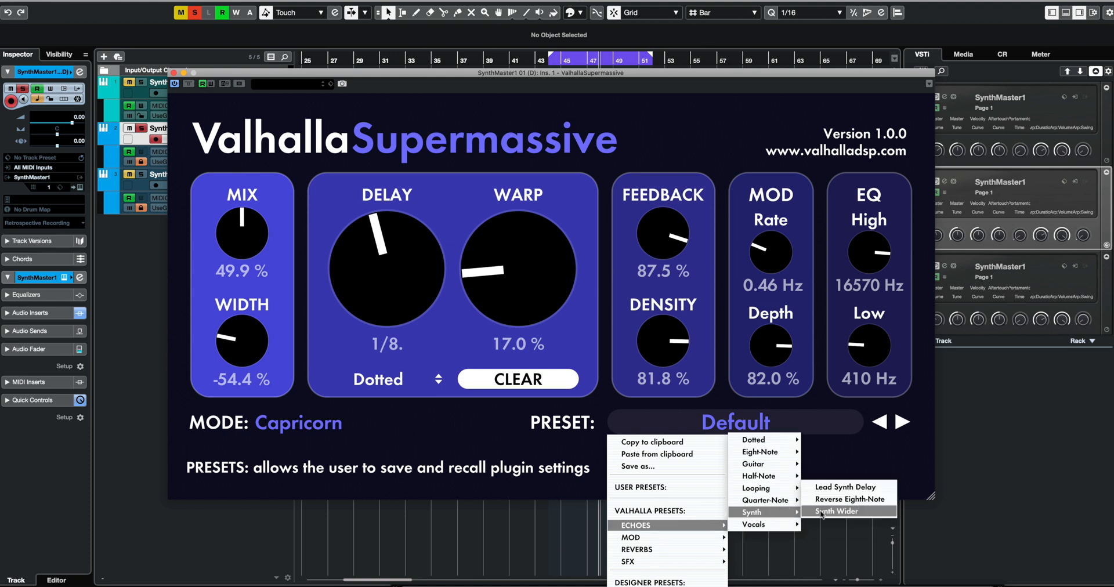
{"action": "left_click", "coordinate": [851, 489]}
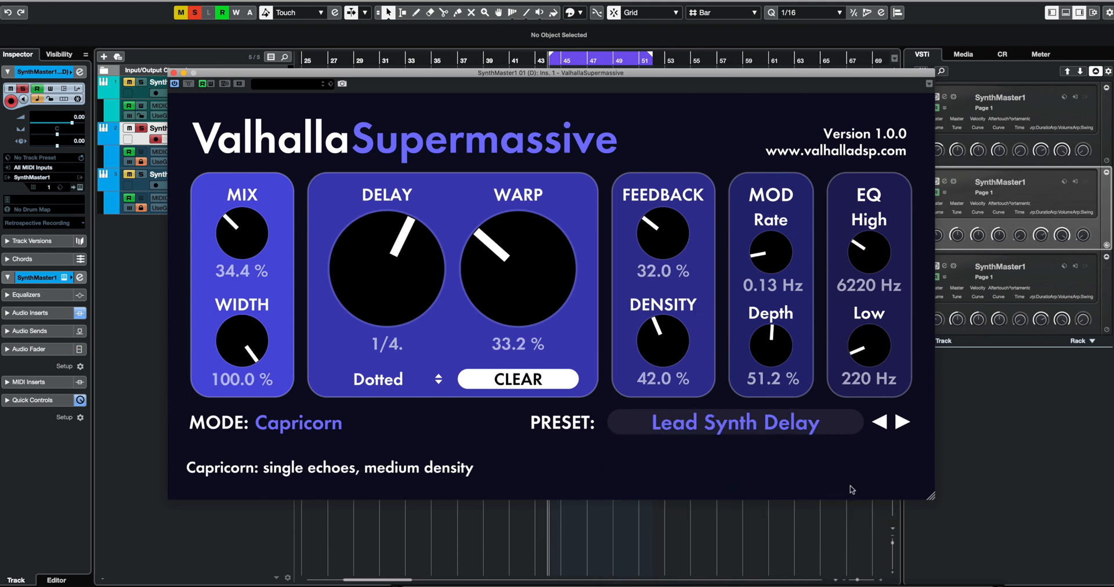
- Move the plug-in window slightly lower and load the Synth Wider preset from the Echoes Synth group
{"action": "left_click_drag", "start_coordinate": [595, 74], "coordinate": [600, 99]}
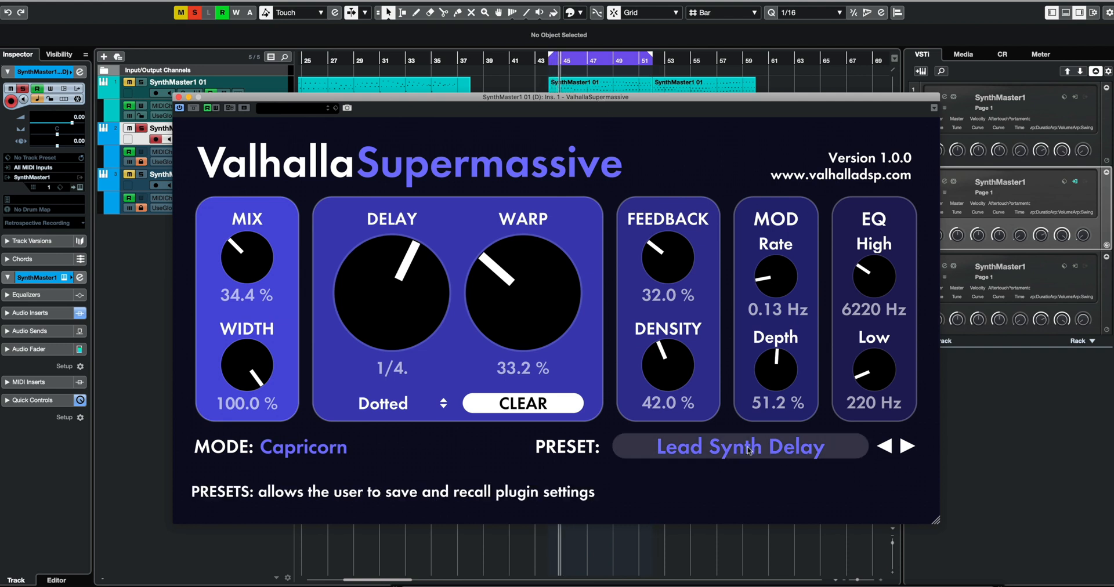
{"action": "left_click", "coordinate": [776, 446]}
{"action": "mouse_move", "coordinate": [663, 368]}
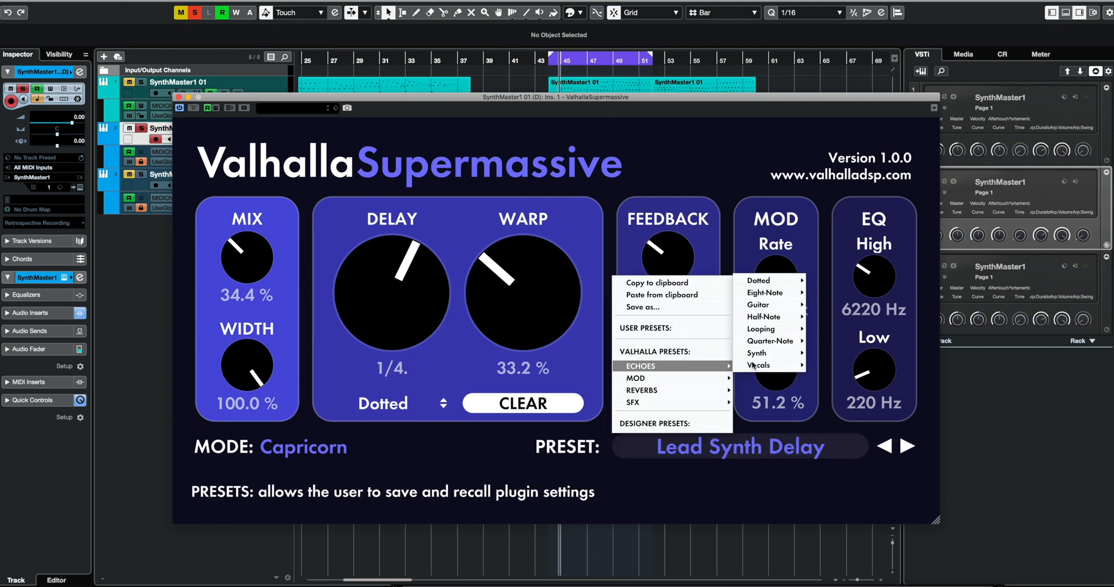
{"action": "mouse_move", "coordinate": [758, 354]}
{"action": "left_click", "coordinate": [852, 353]}
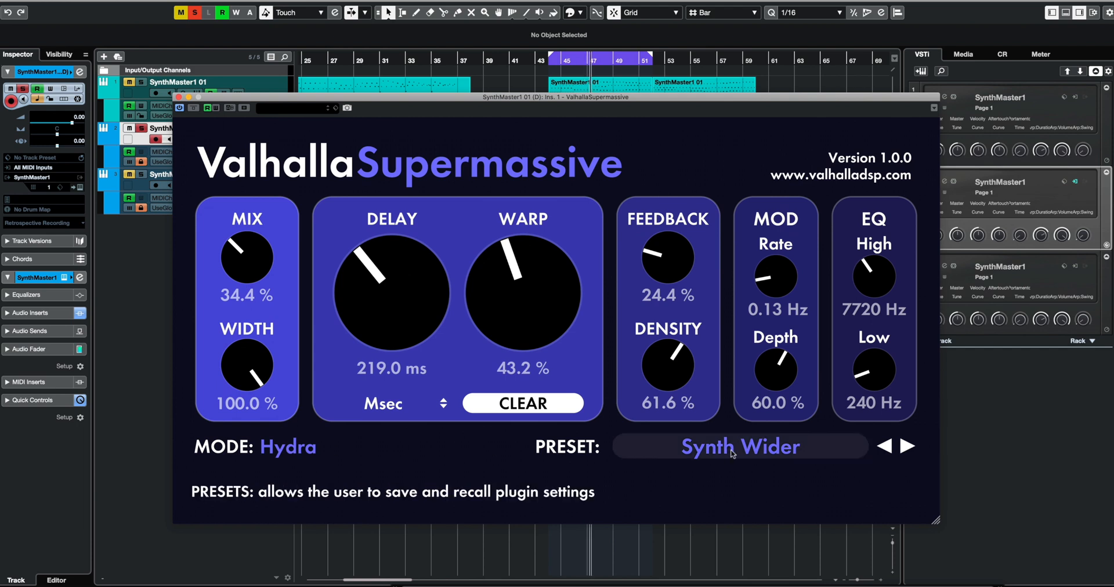
- Load the Reverse Eighth-Note preset from the Echoes Synth group and raise its Feedback to about 56%
{"action": "left_click", "coordinate": [697, 447]}
{"action": "mouse_move", "coordinate": [667, 367]}
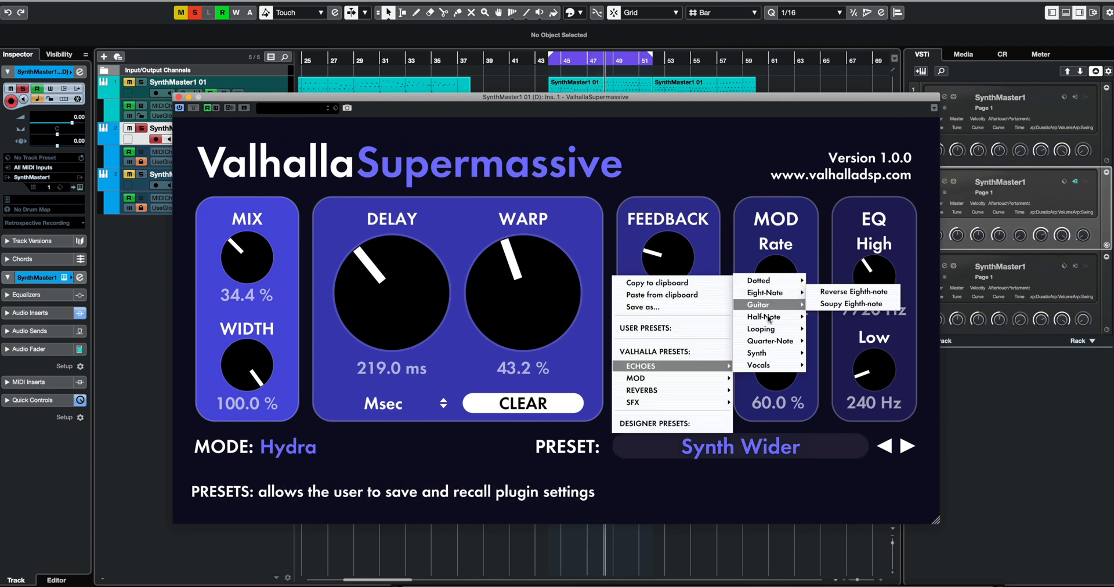
{"action": "mouse_move", "coordinate": [760, 353]}
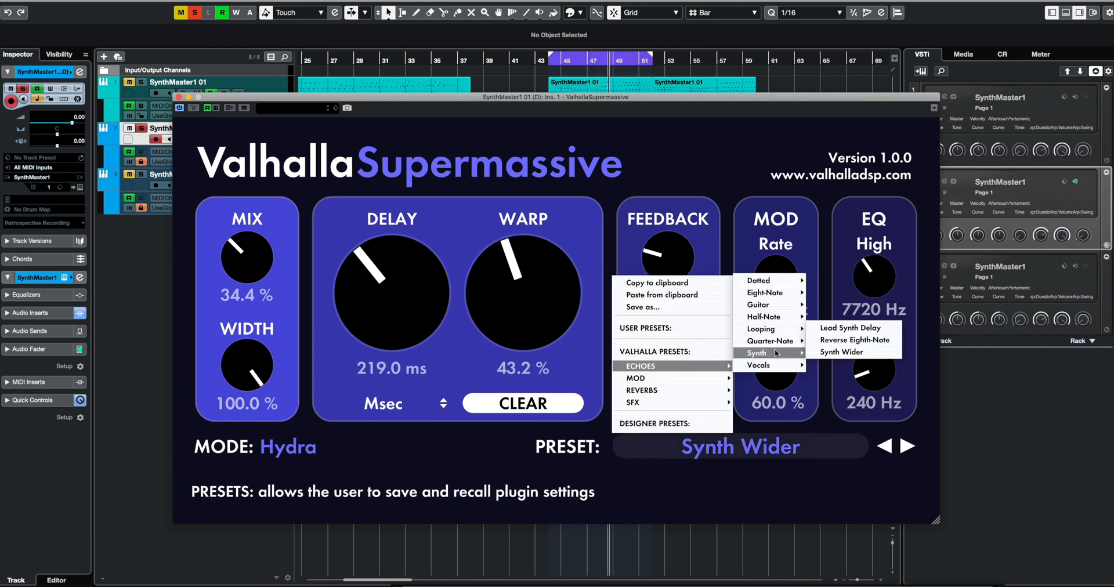
{"action": "left_click", "coordinate": [856, 341]}
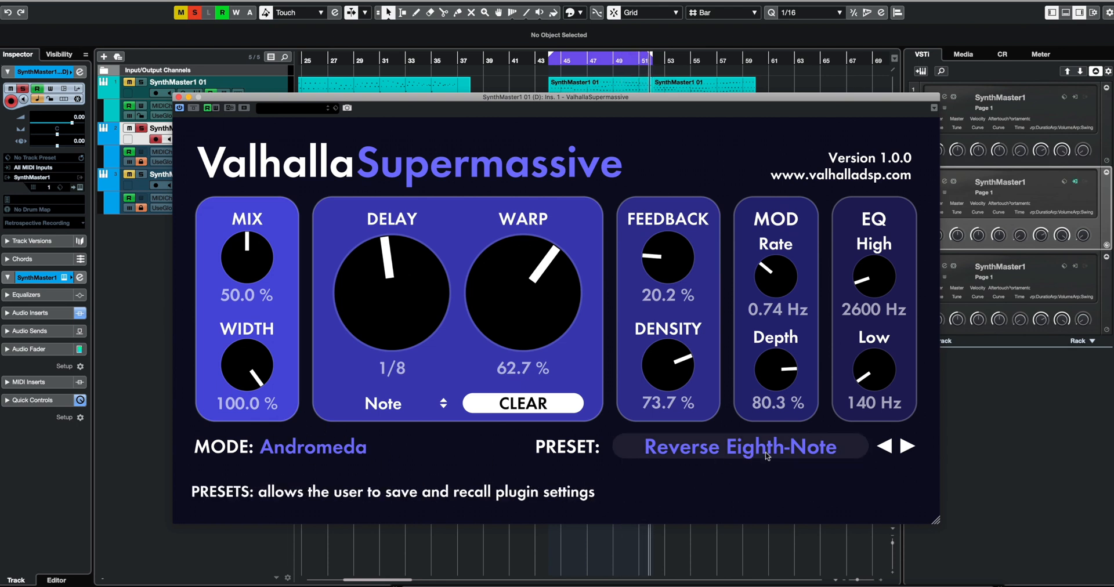
{"action": "mouse_move", "coordinate": [577, 291]}
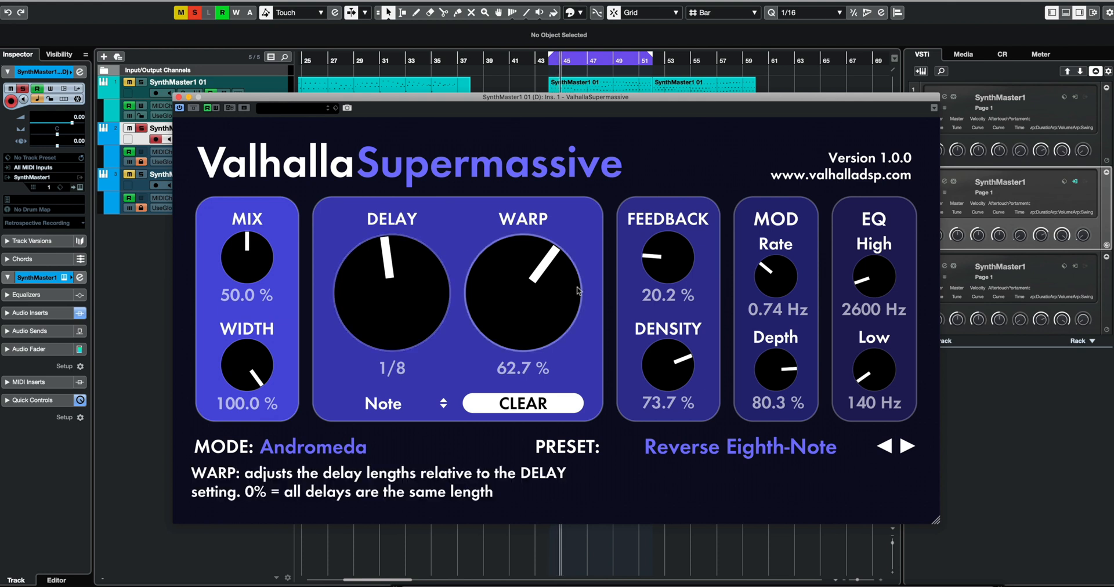
{"action": "left_click_drag", "start_coordinate": [669, 265], "coordinate": [673, 207]}
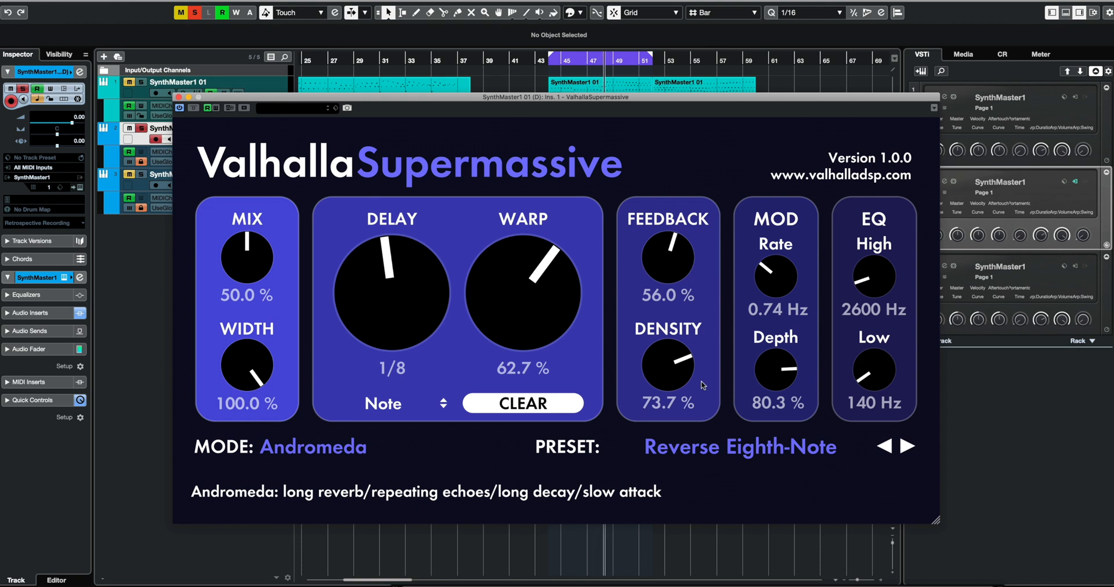
- Load the BillionsAndBillions preset from the Z-Massive group of the Reverbs presets
{"action": "left_click", "coordinate": [723, 441]}
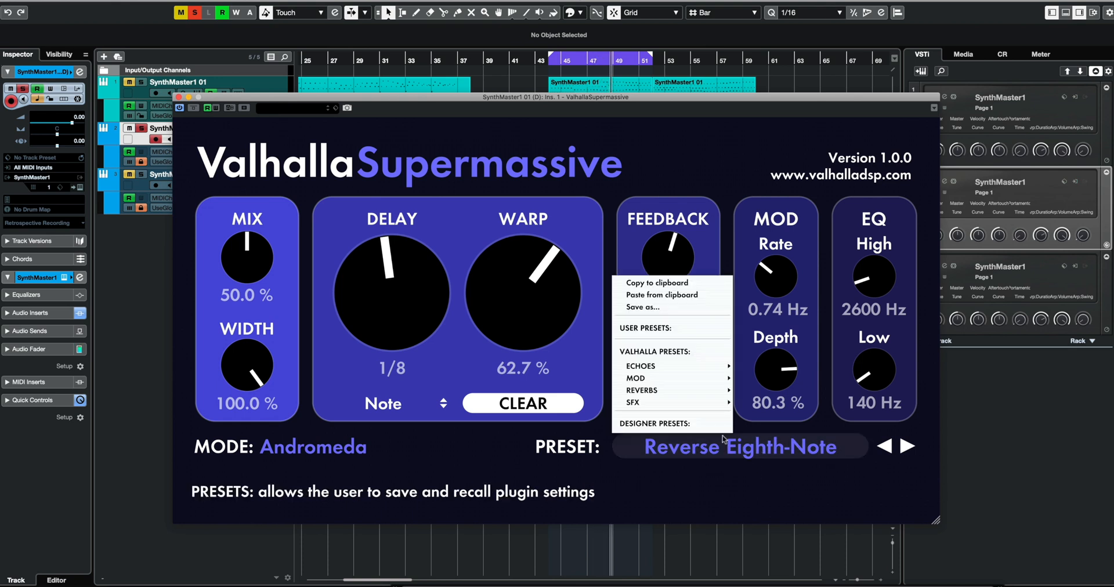
{"action": "mouse_move", "coordinate": [655, 390]}
{"action": "mouse_move", "coordinate": [748, 393]}
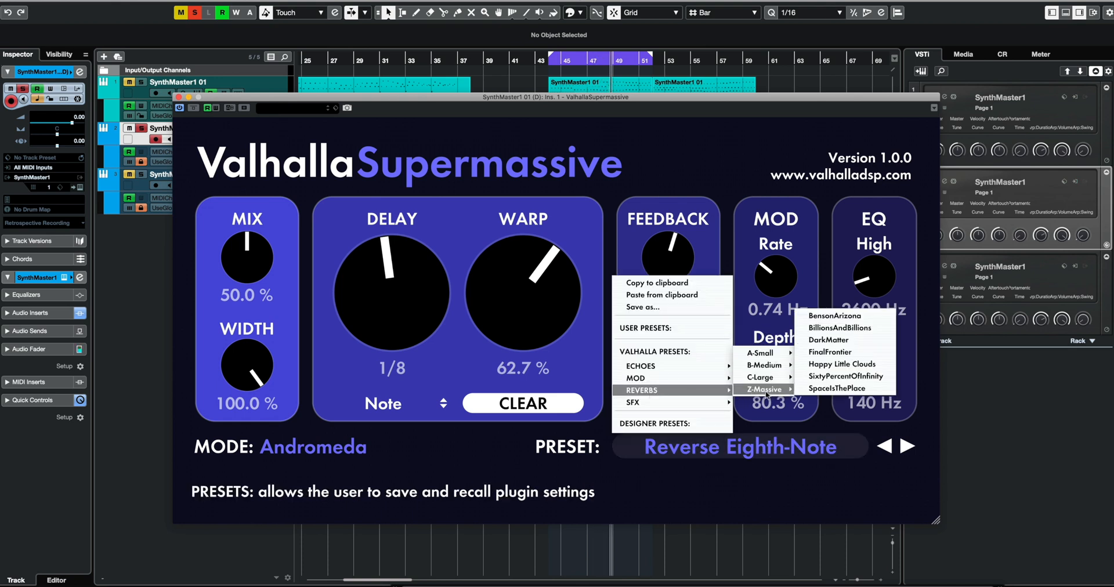
{"action": "left_click", "coordinate": [823, 328]}
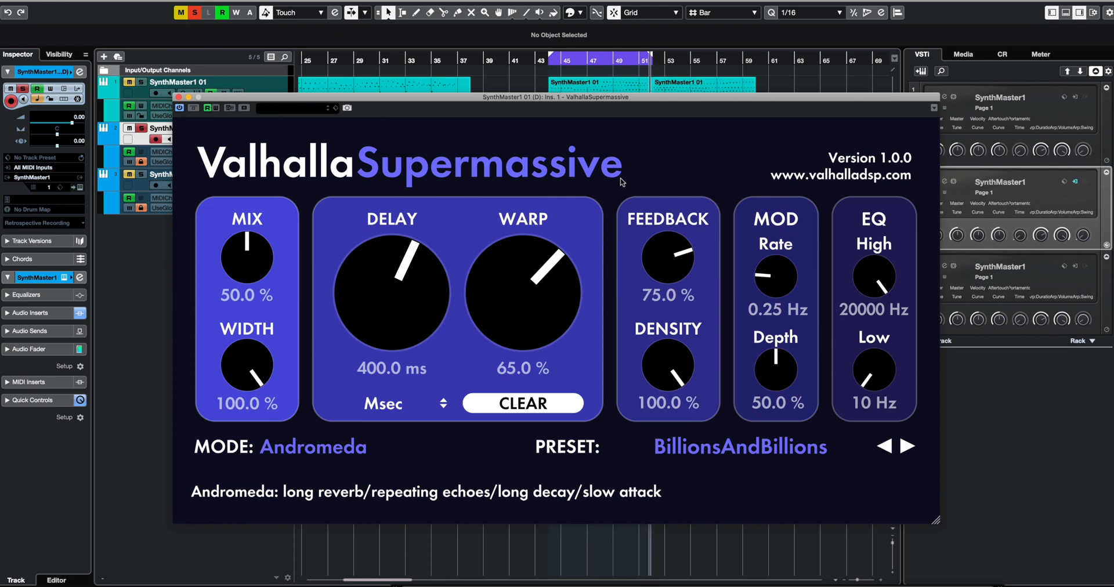
- Load the SlowFlange preset from the Flanging group of the Mod presets, and advance one preset to LunarLander1969
{"action": "left_click", "coordinate": [738, 447]}
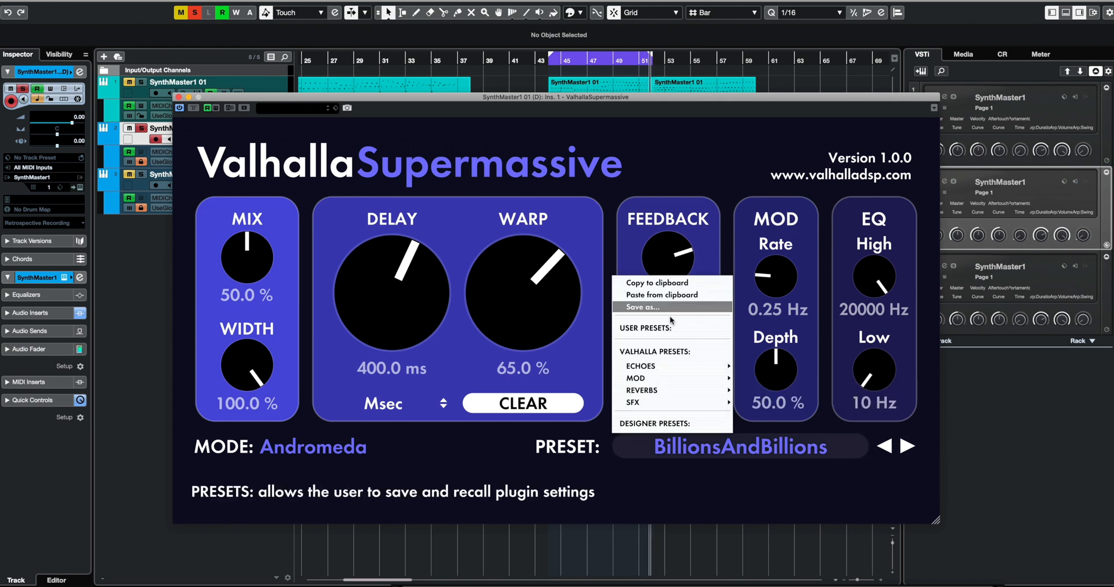
{"action": "mouse_move", "coordinate": [663, 401]}
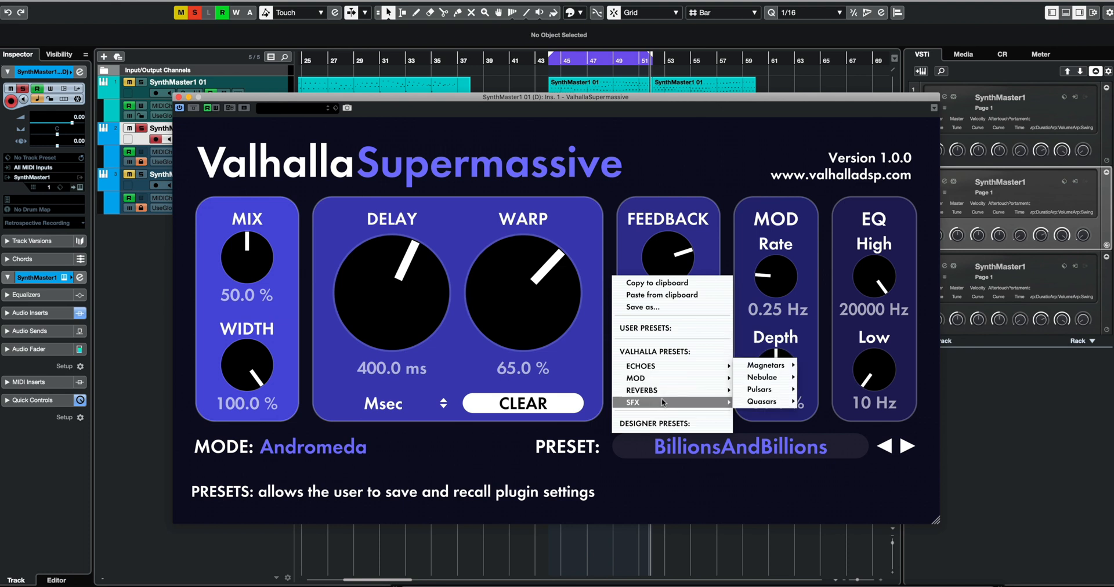
{"action": "mouse_move", "coordinate": [778, 364]}
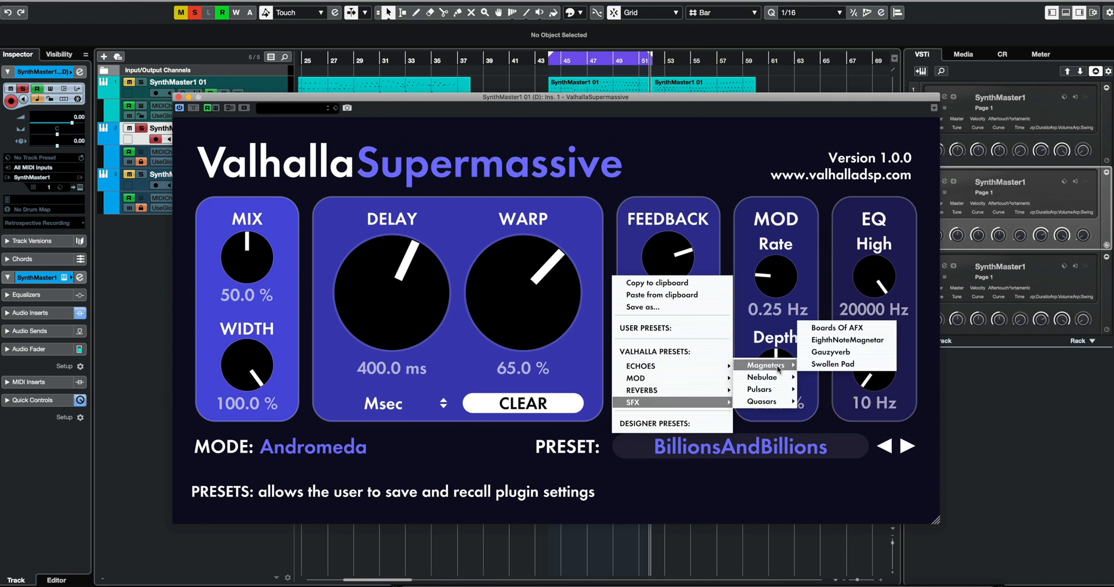
{"action": "mouse_move", "coordinate": [775, 388]}
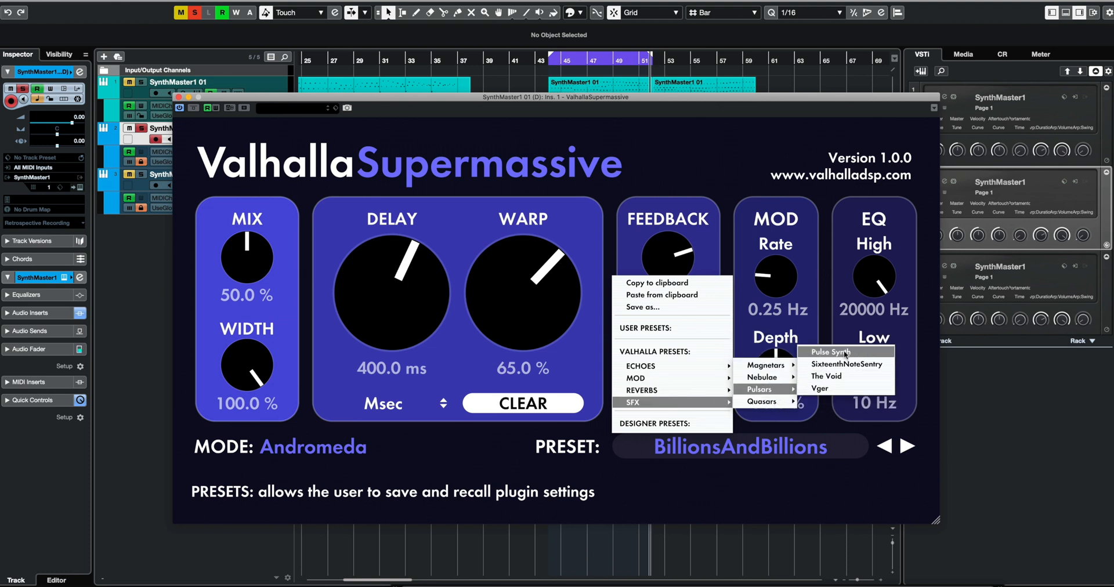
{"action": "mouse_move", "coordinate": [638, 378]}
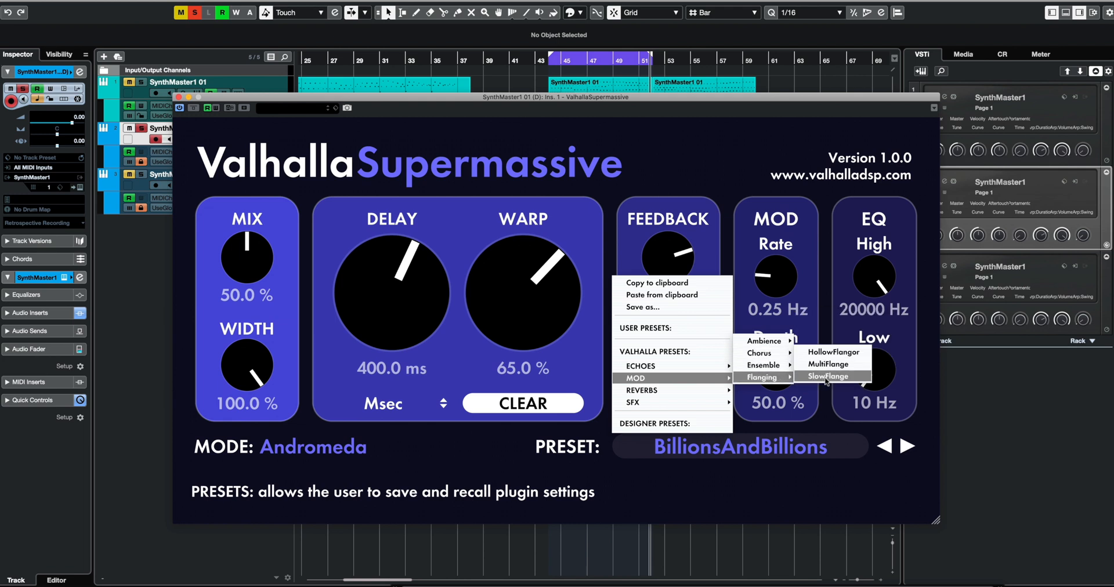
{"action": "left_click", "coordinate": [826, 379]}
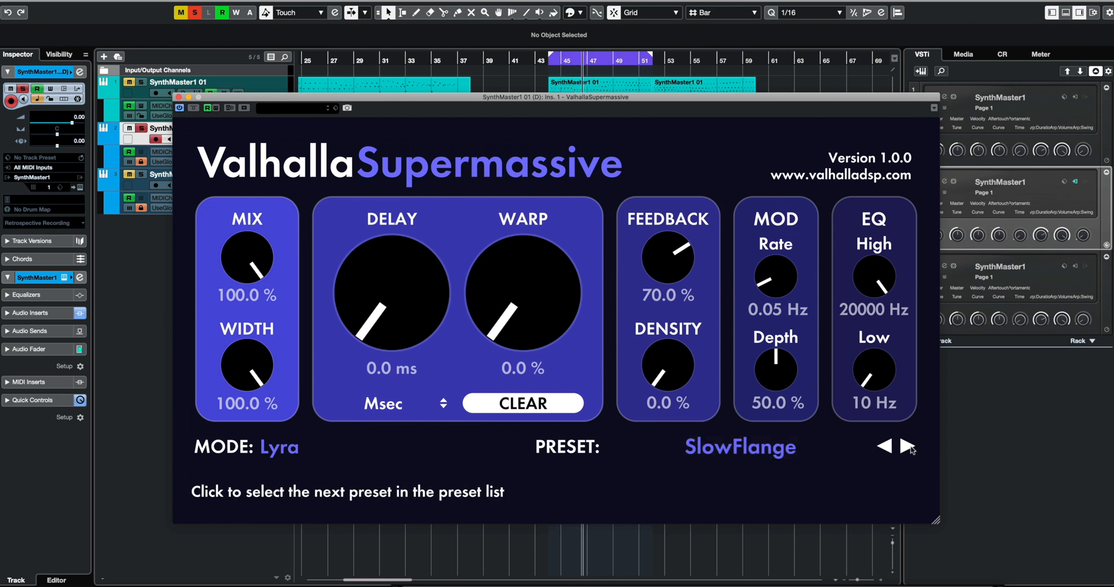
{"action": "left_click", "coordinate": [907, 446]}
- Load the MultiFlange preset from the Flanging group of the Mod presets
{"action": "left_click", "coordinate": [725, 446]}
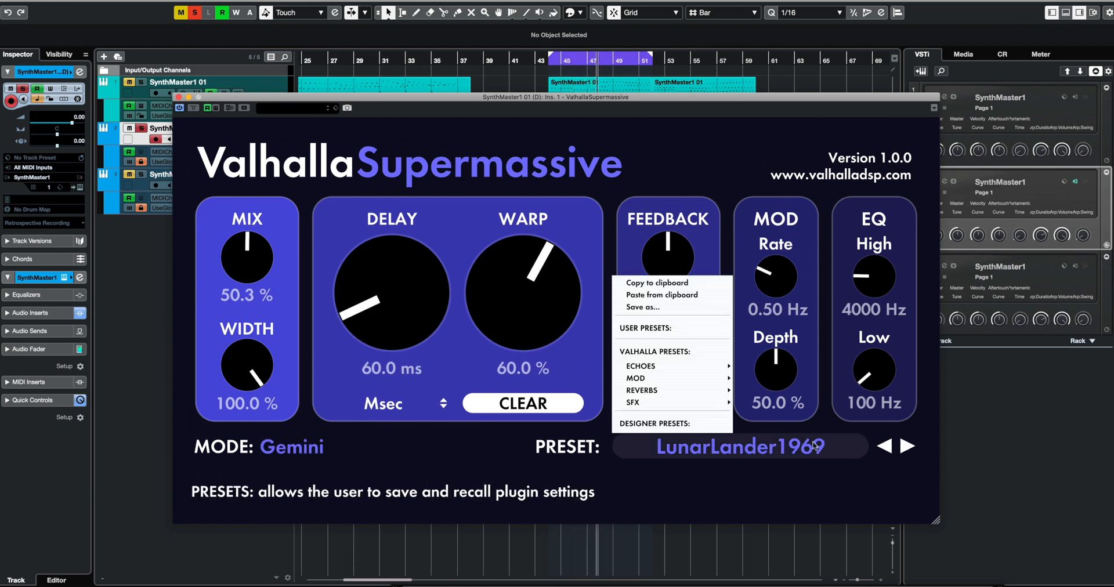
{"action": "mouse_move", "coordinate": [667, 366]}
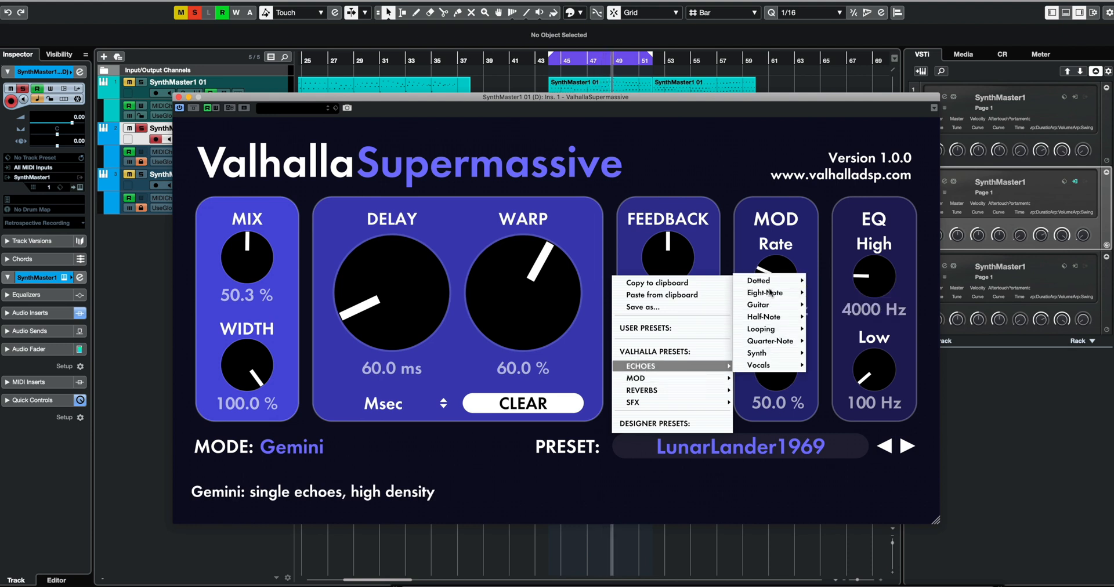
{"action": "mouse_move", "coordinate": [699, 390]}
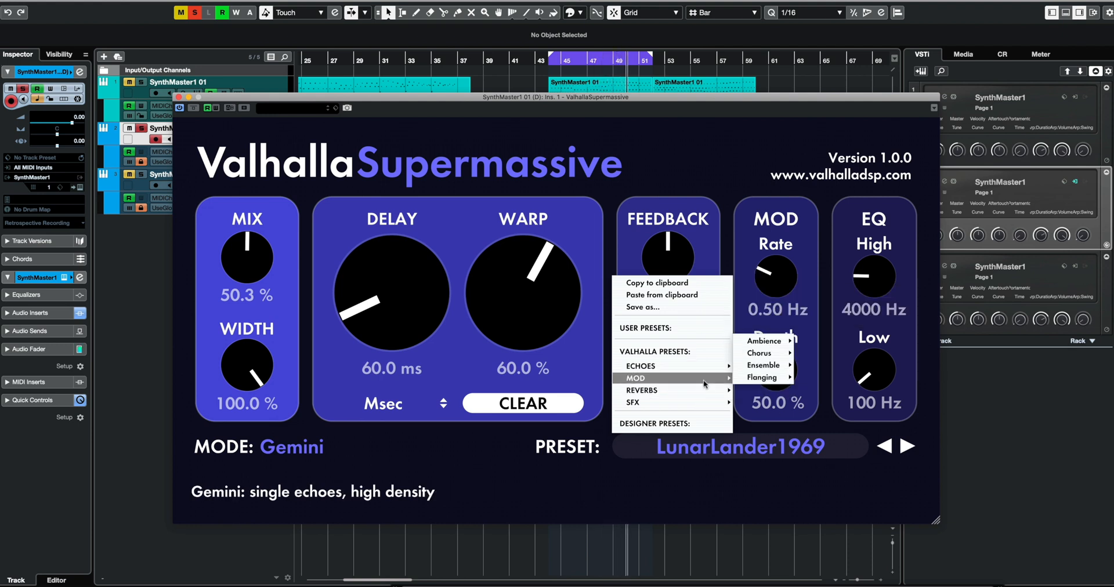
{"action": "mouse_move", "coordinate": [766, 377]}
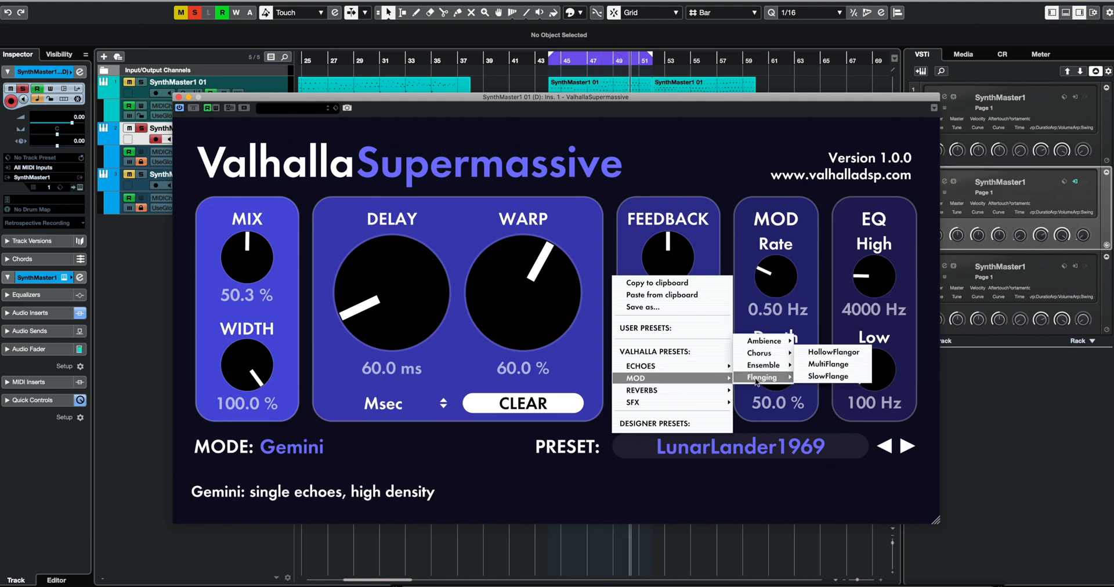
{"action": "left_click", "coordinate": [832, 365]}
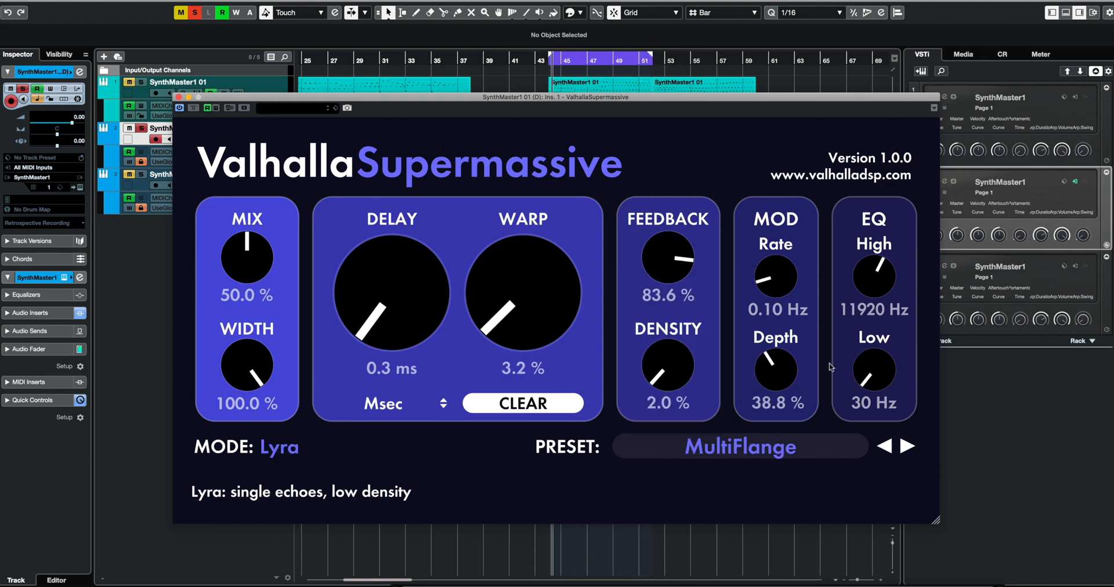
- Load the Small Dark Room factory preset and nudge its Delay to 23.4 ms and Warp to 61.8%
{"action": "left_click", "coordinate": [823, 456]}
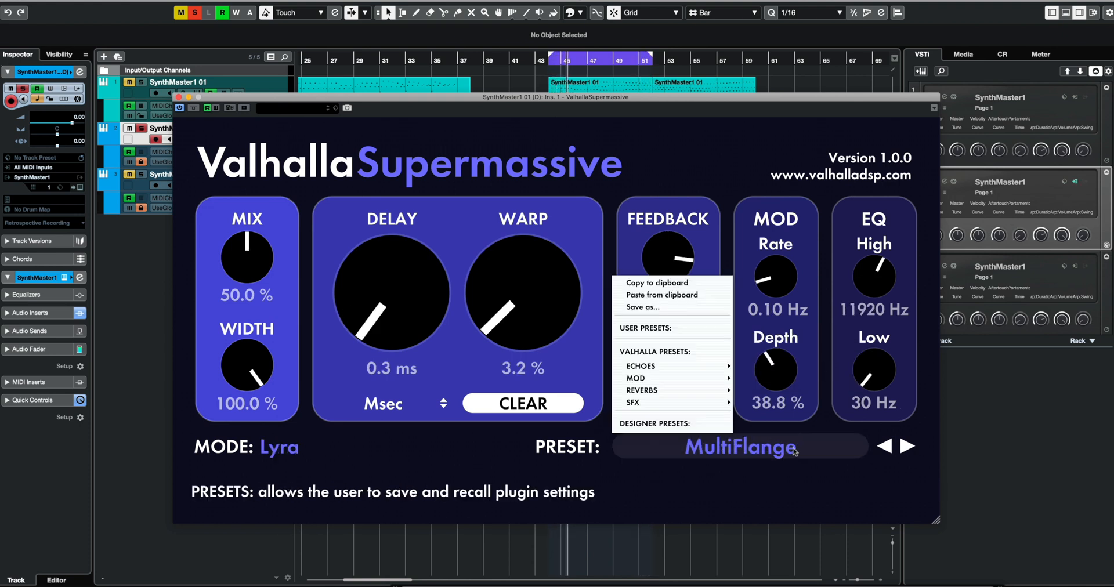
{"action": "mouse_move", "coordinate": [720, 366]}
{"action": "mouse_move", "coordinate": [765, 305]}
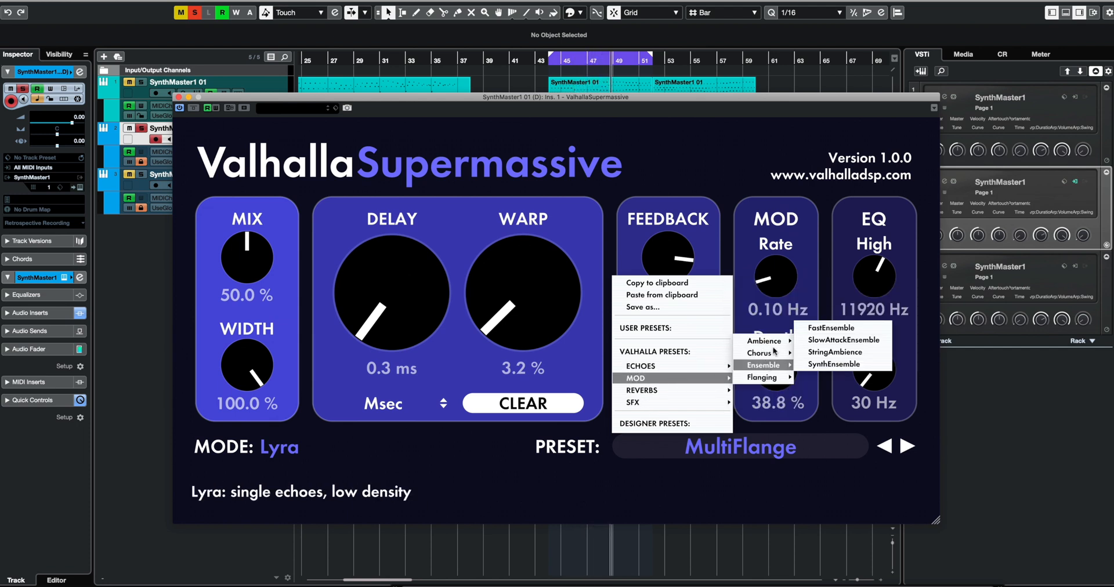
{"action": "left_click", "coordinate": [824, 340]}
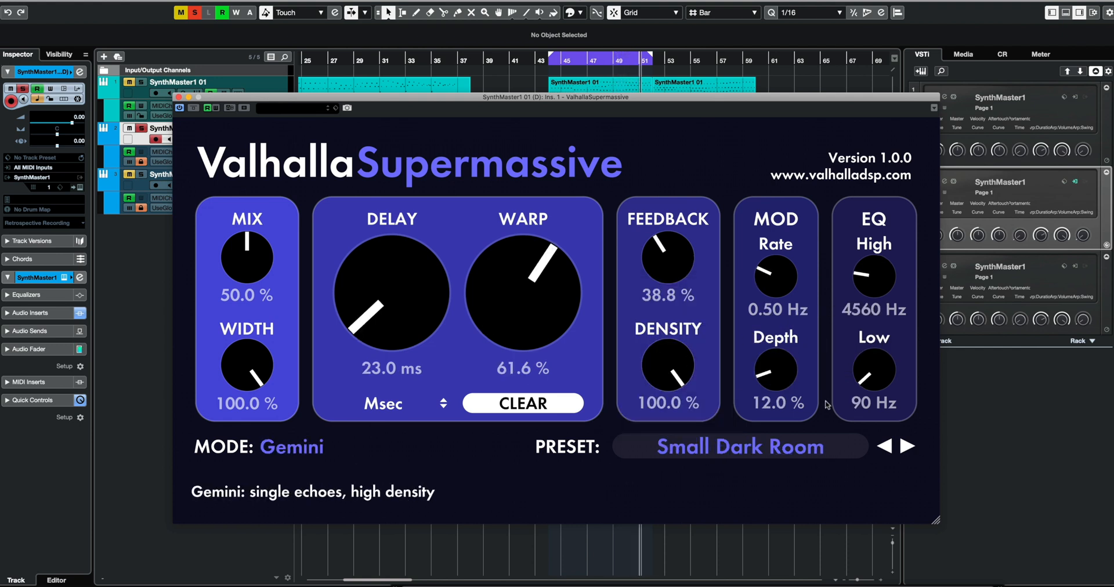
{"action": "scroll", "coordinate": [580, 324], "scroll_direction": "up", "scroll_amount": 1}
{"action": "scroll", "coordinate": [427, 300], "scroll_direction": "up", "scroll_amount": 1}
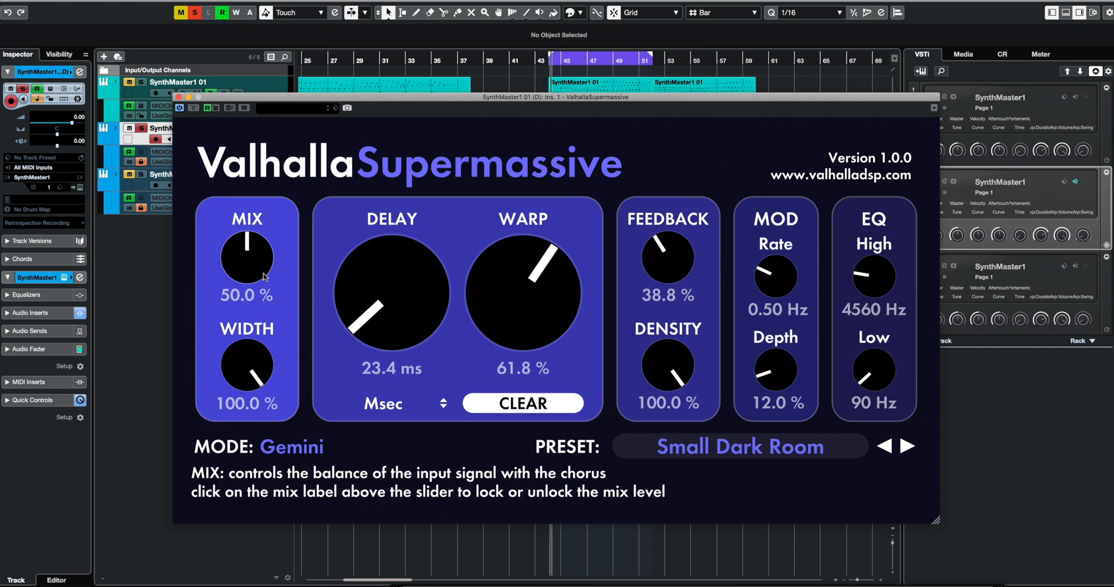